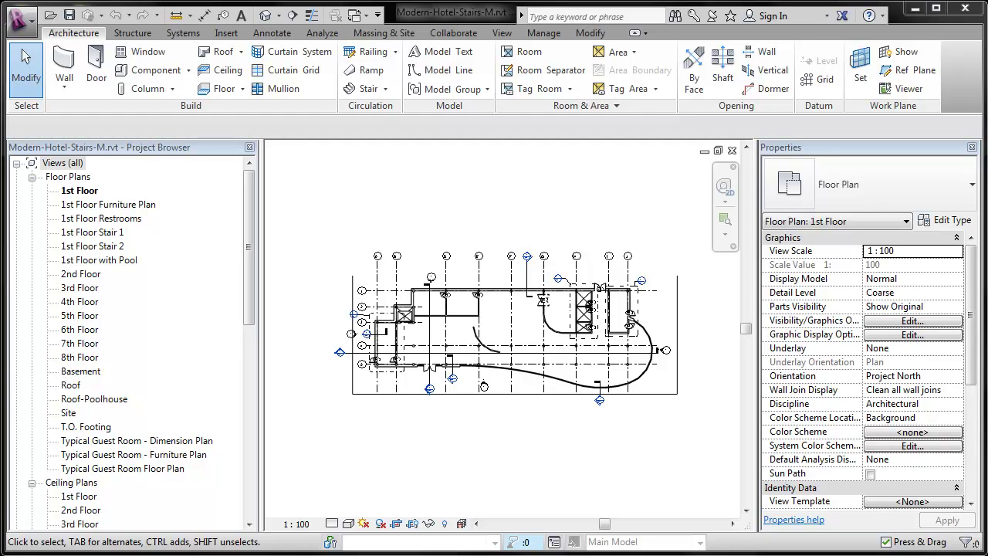
- Open the 1st Floor Stair 1 floor plan, hide the grid and section categories in it, and fit the plan to the window
double_click(100, 232)
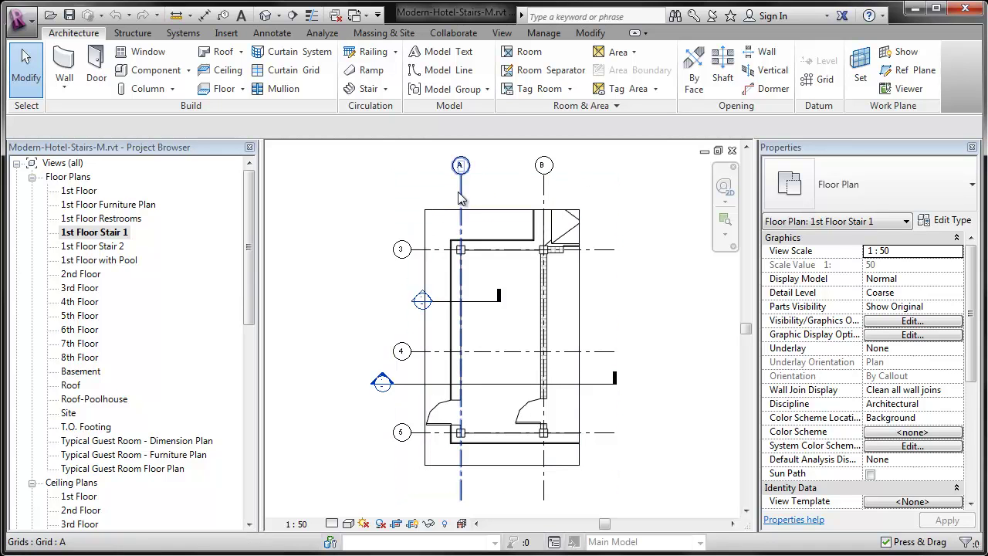
click(460, 271)
ctrl+click(439, 300)
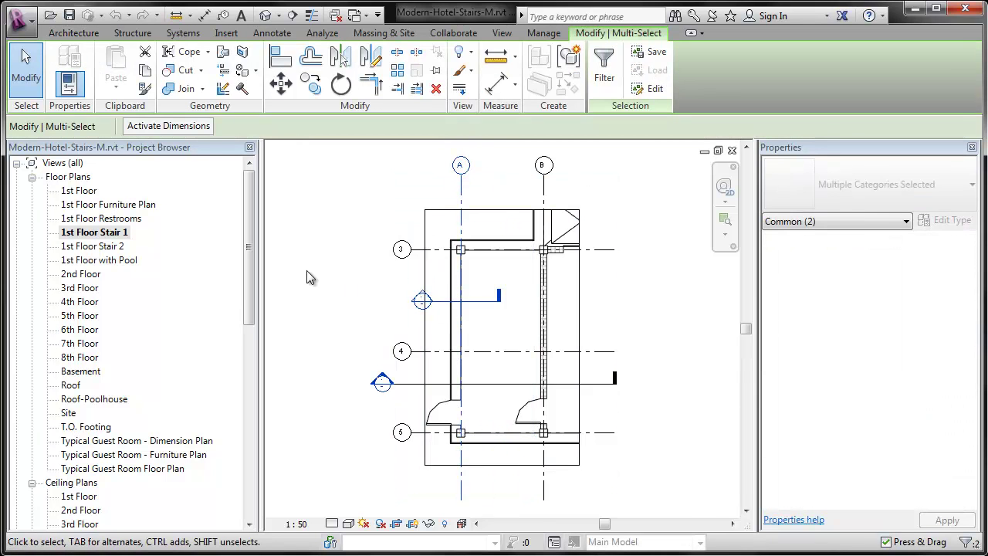
right_click(307, 270)
mouse_move(343, 352)
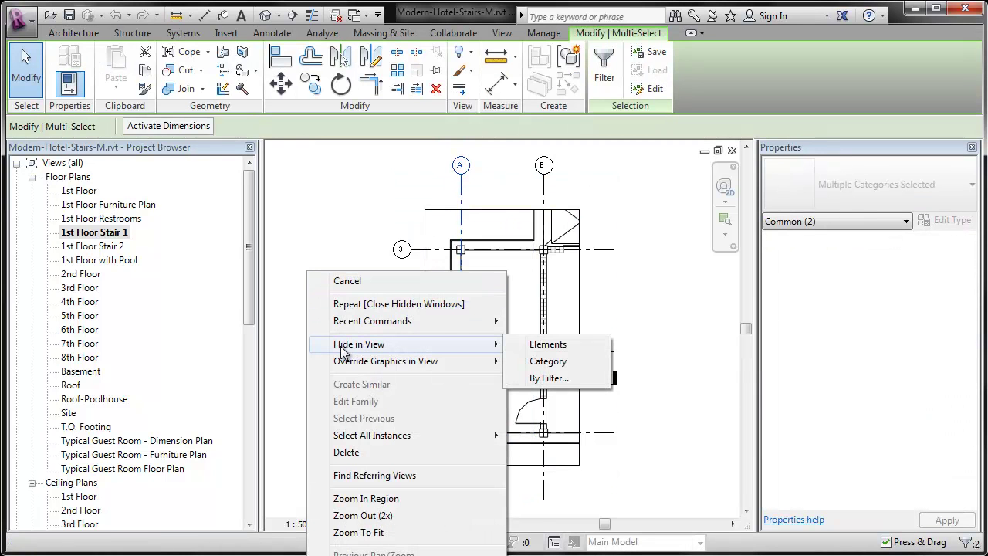
click(550, 361)
key(z)
key(f)
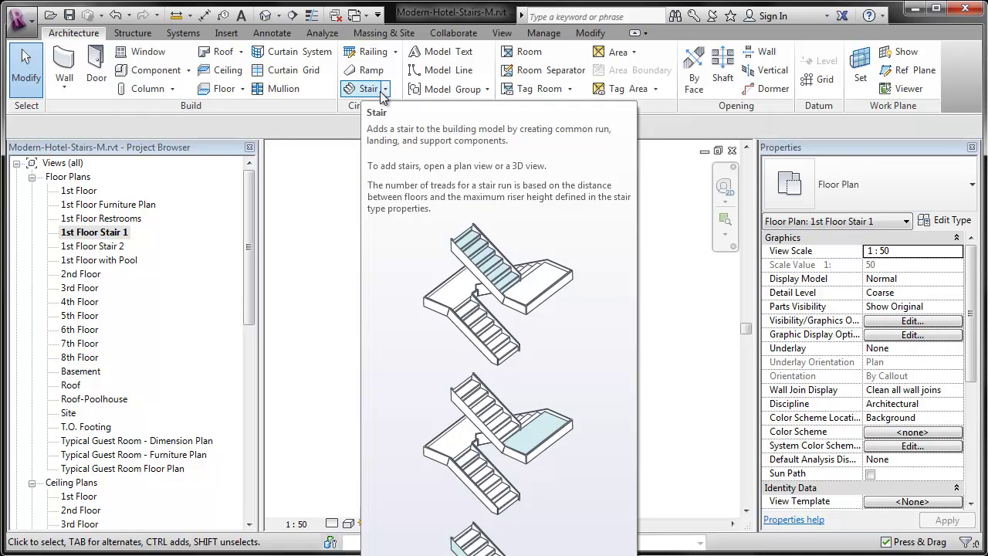
- Start a component stair and set the actual run width for new runs to 1220.0
click(367, 90)
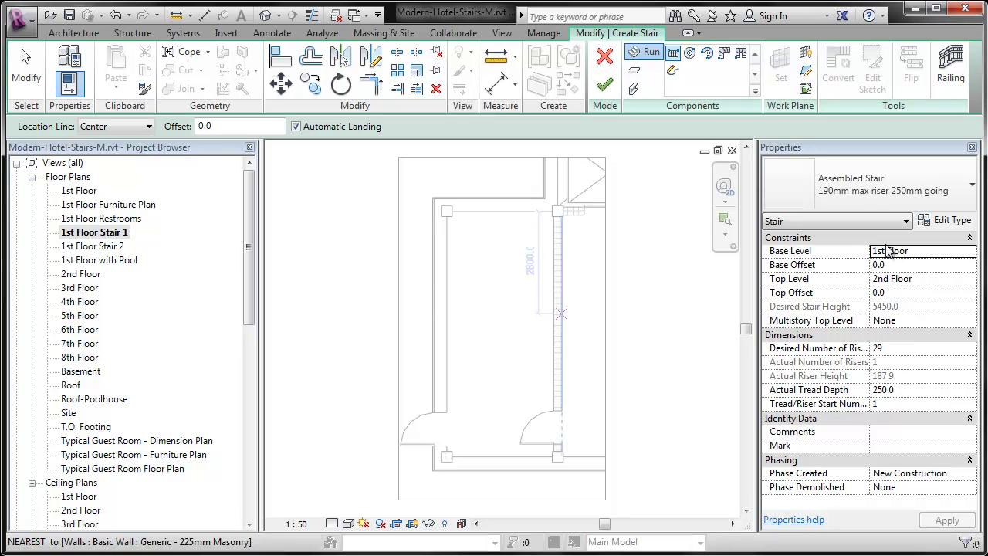
click(905, 221)
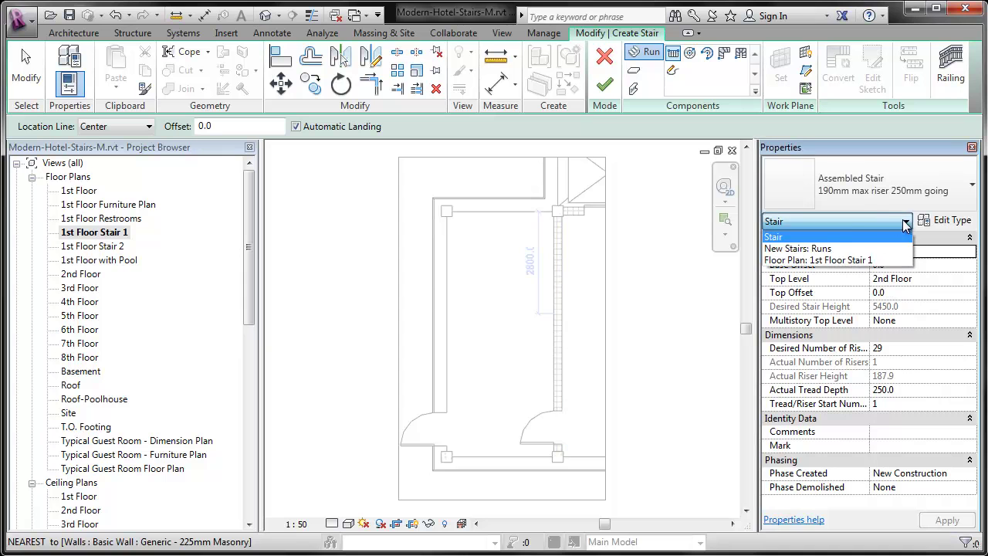
click(812, 249)
click(931, 376)
text(1220.0)
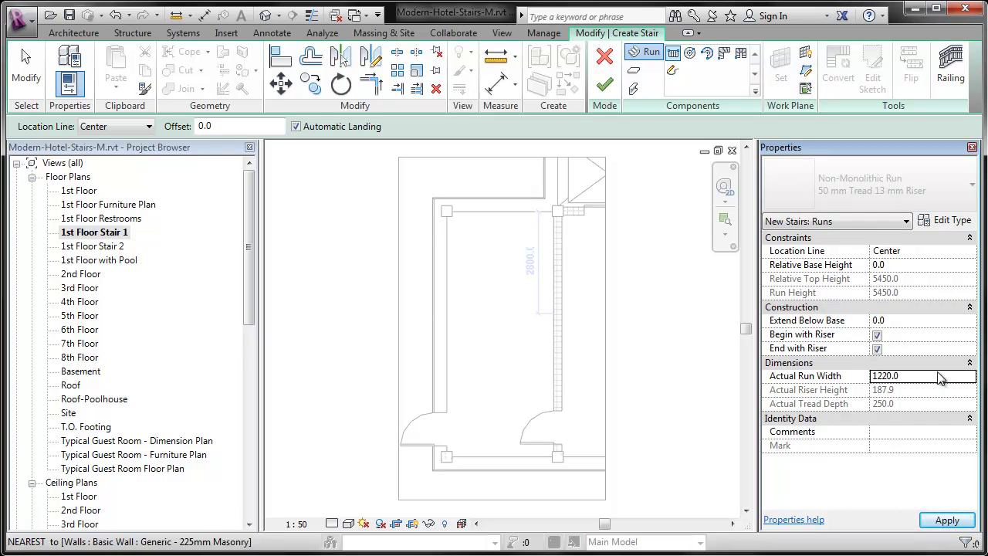
mouse_move(740, 347)
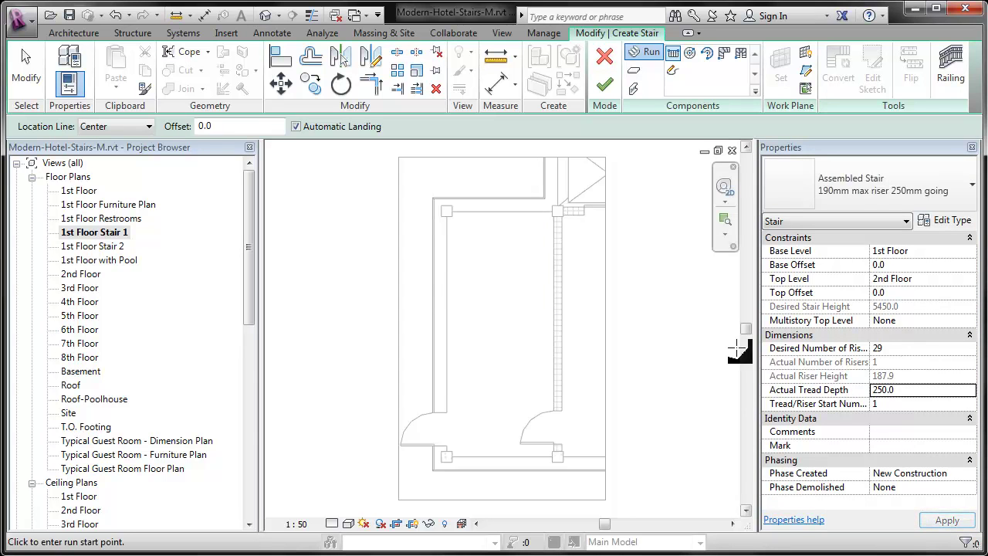
- Set the stair's railing type to Hotel Stair and Balcony Handrails, positioned on the stringer
click(947, 89)
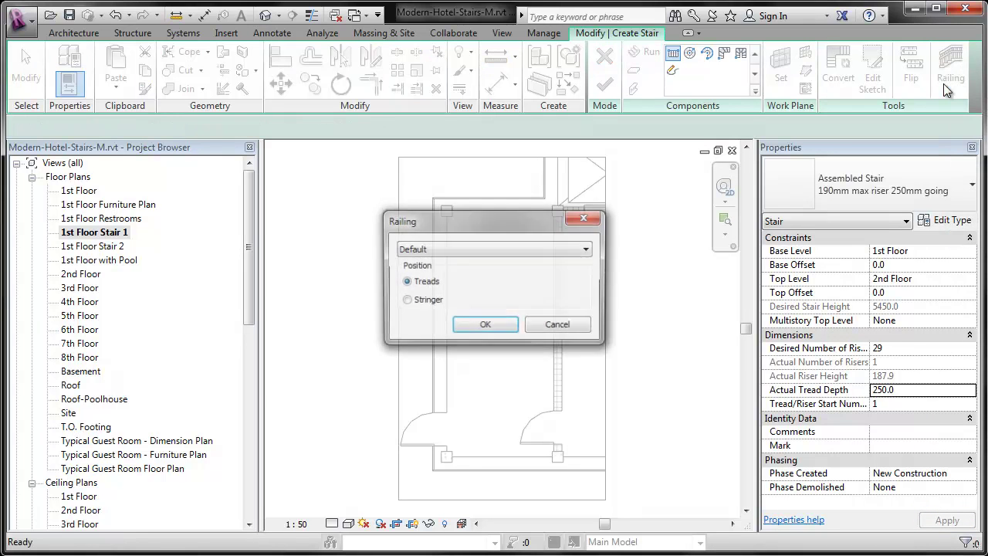
click(562, 249)
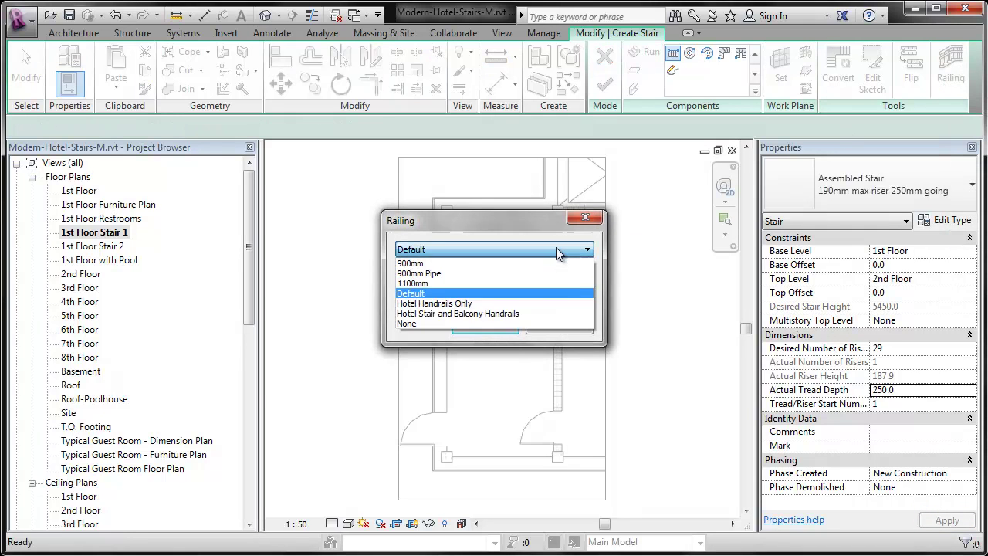
click(544, 313)
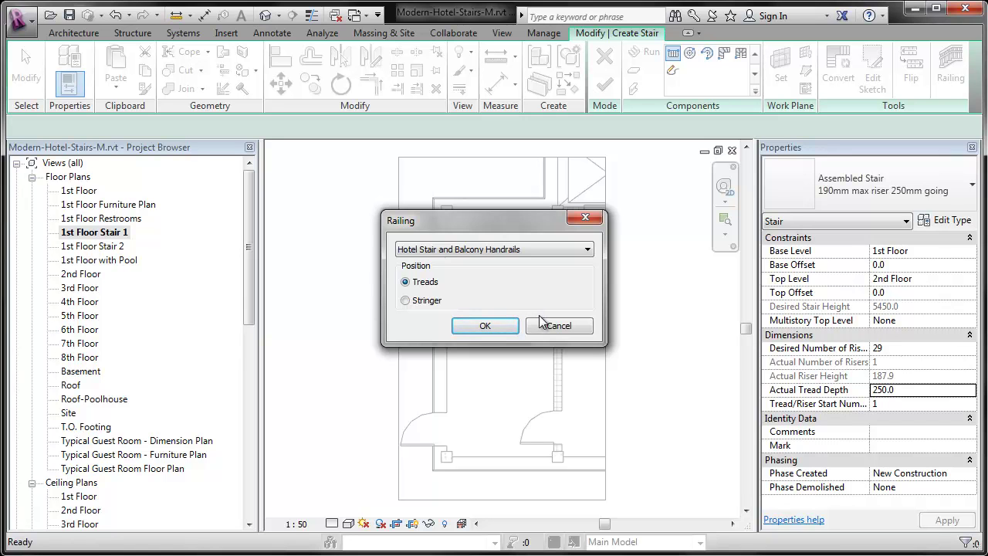
click(422, 301)
click(478, 327)
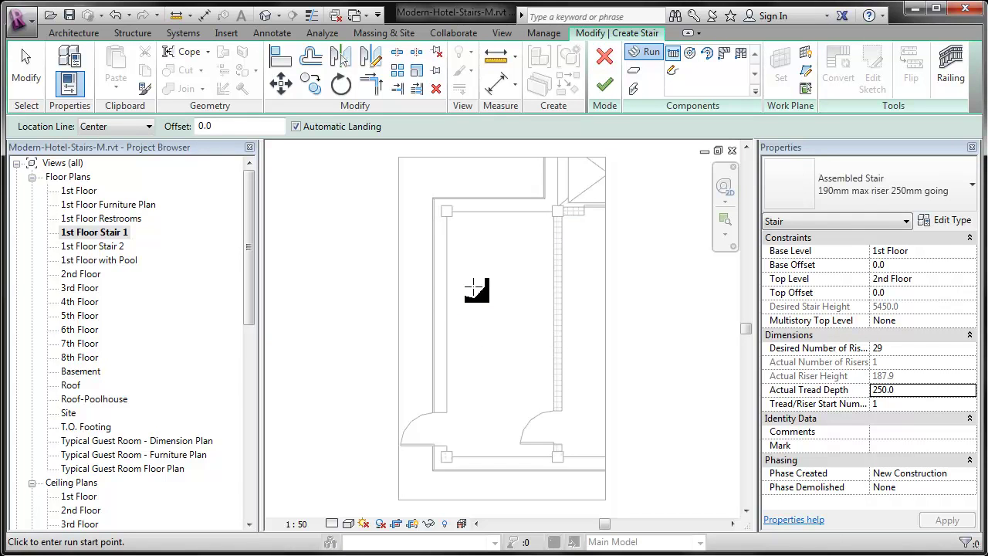
- Draw a horizontal reference plane across the stairwell, set it 1220 below the upper wall, and end the reference plane command
click(806, 71)
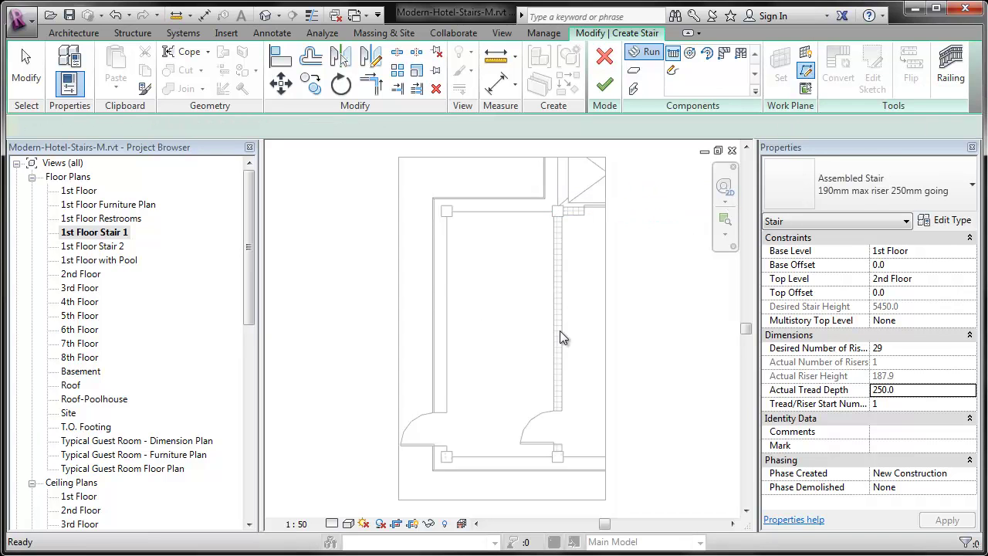
click(413, 260)
click(623, 260)
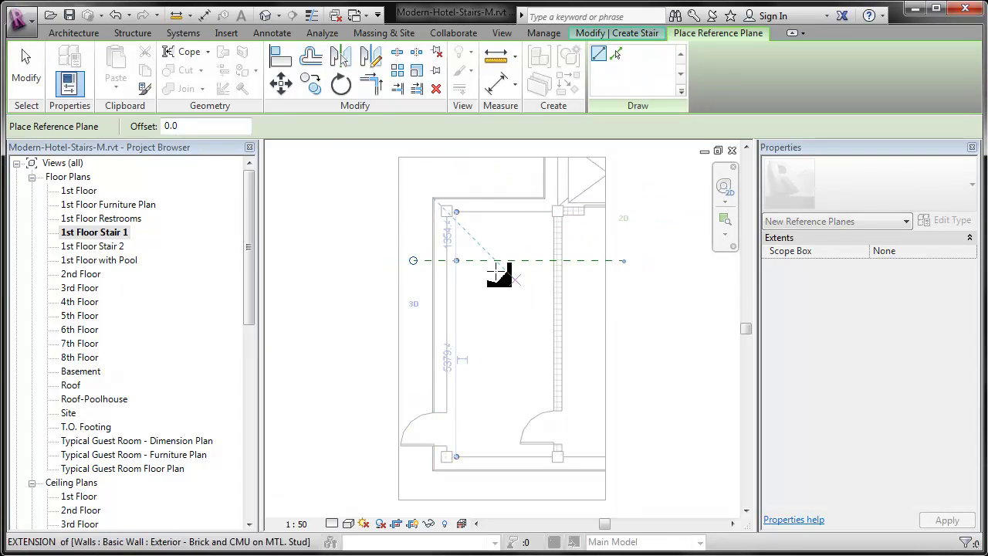
scroll(452, 221, up, 1)
click(451, 230)
text(1220)
key(Return)
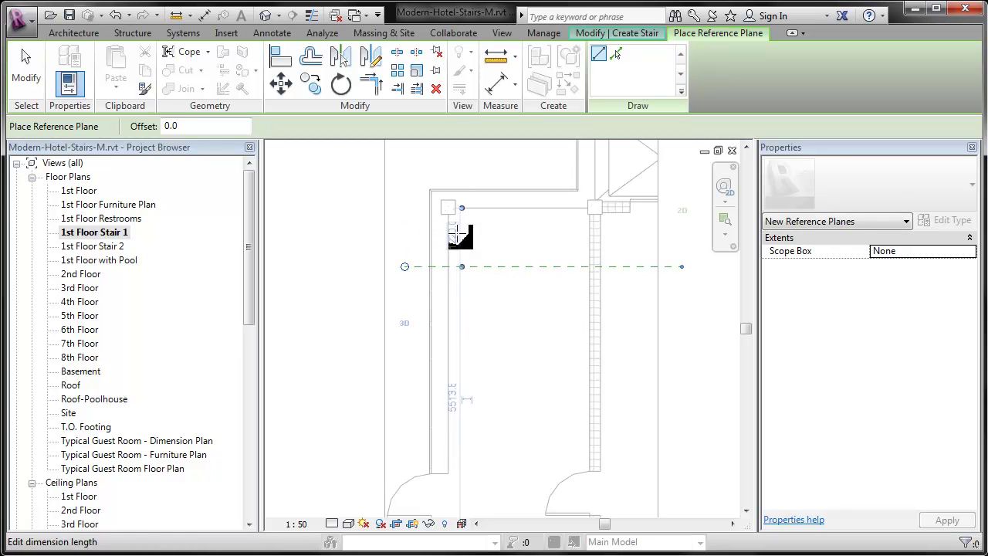
middle_drag(551, 320, 505, 246)
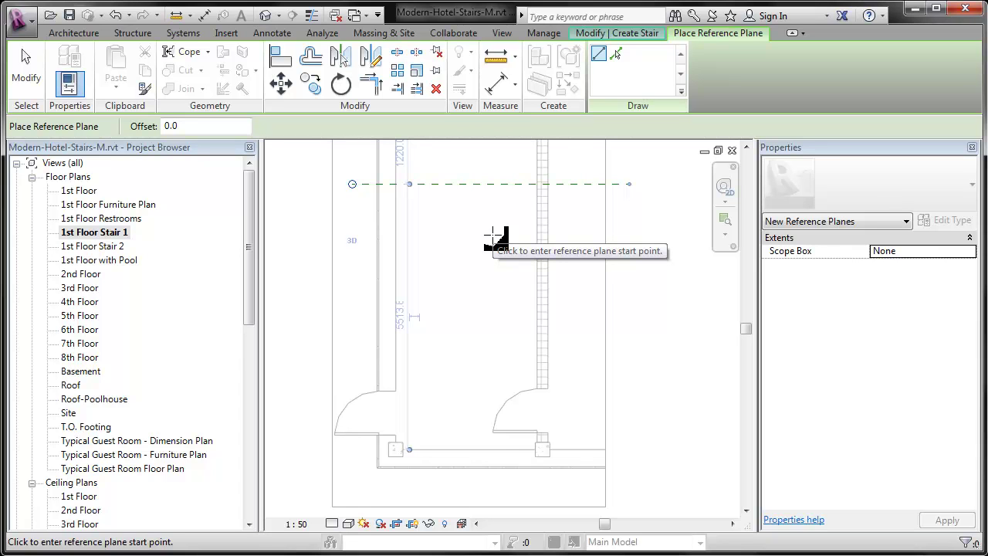
middle_drag(492, 234, 493, 255)
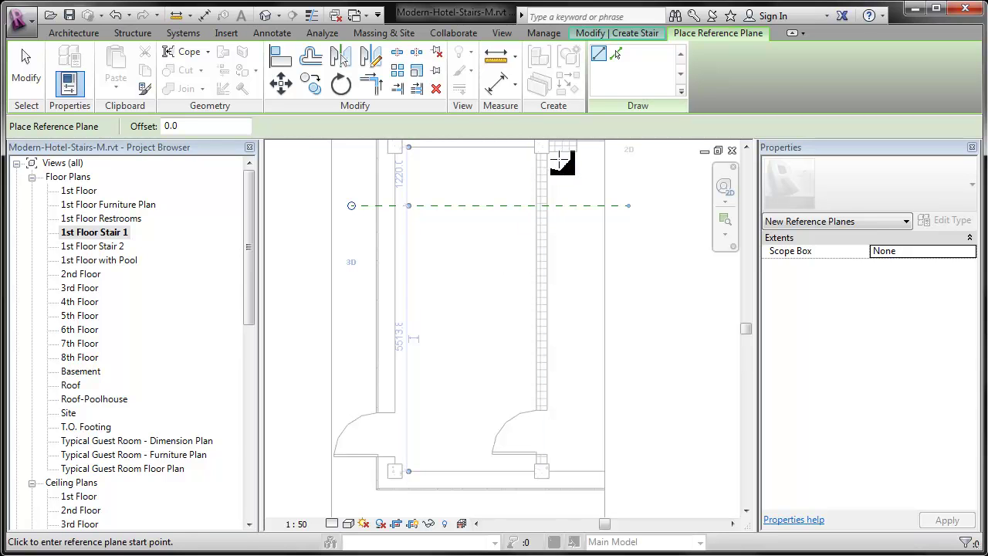
right_click(294, 183)
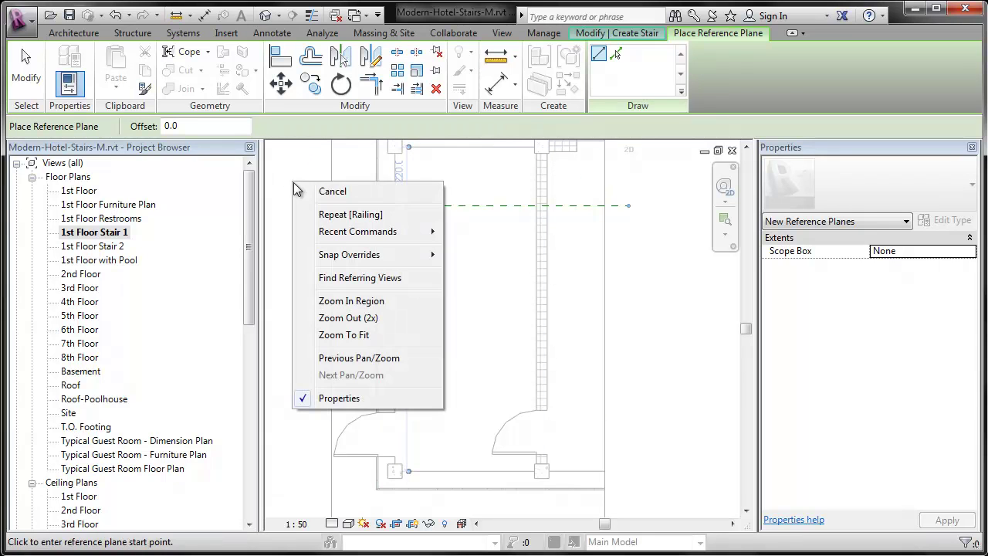
click(316, 191)
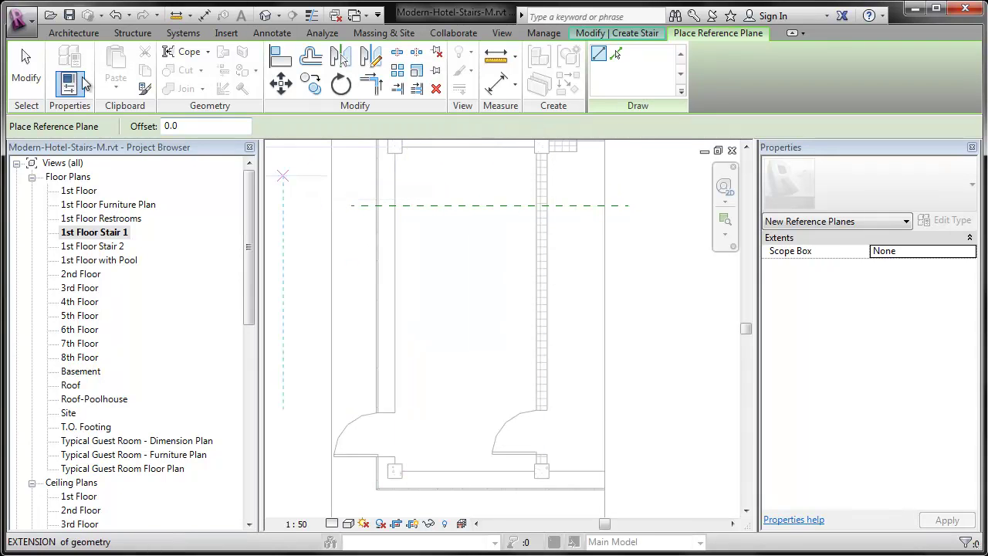
click(26, 70)
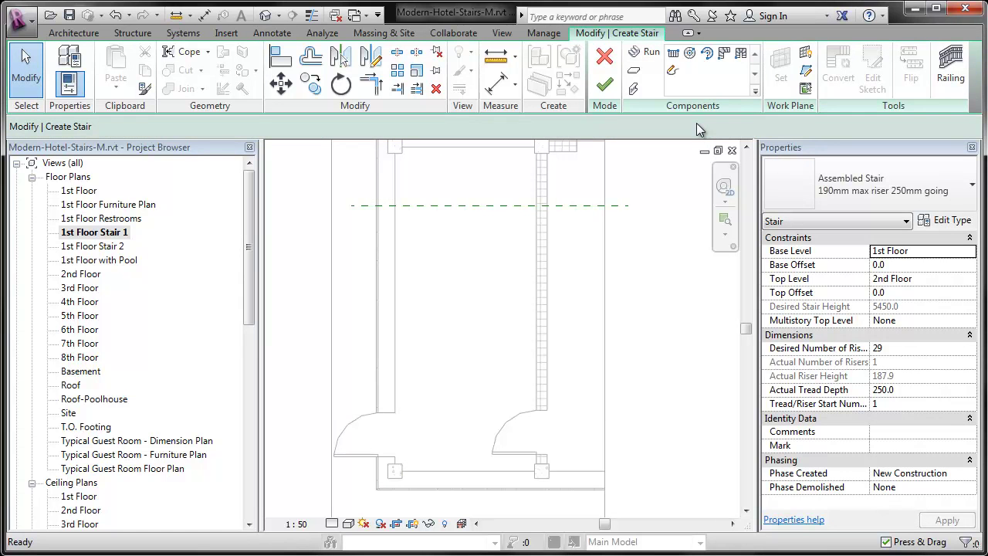
- With the location line set to Left, sketch a 15-riser run up the left wall's inner face, ending just below the reference plane
click(650, 59)
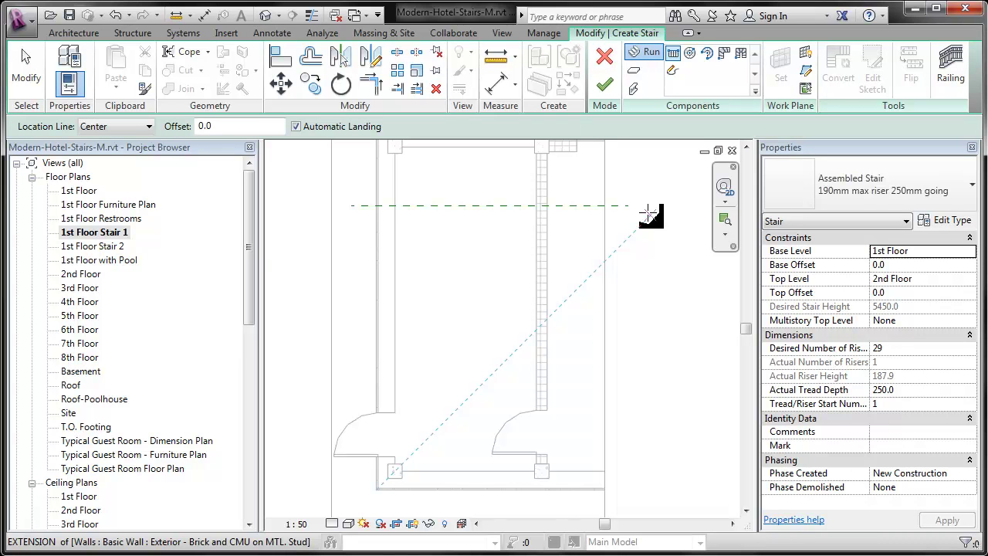
click(108, 128)
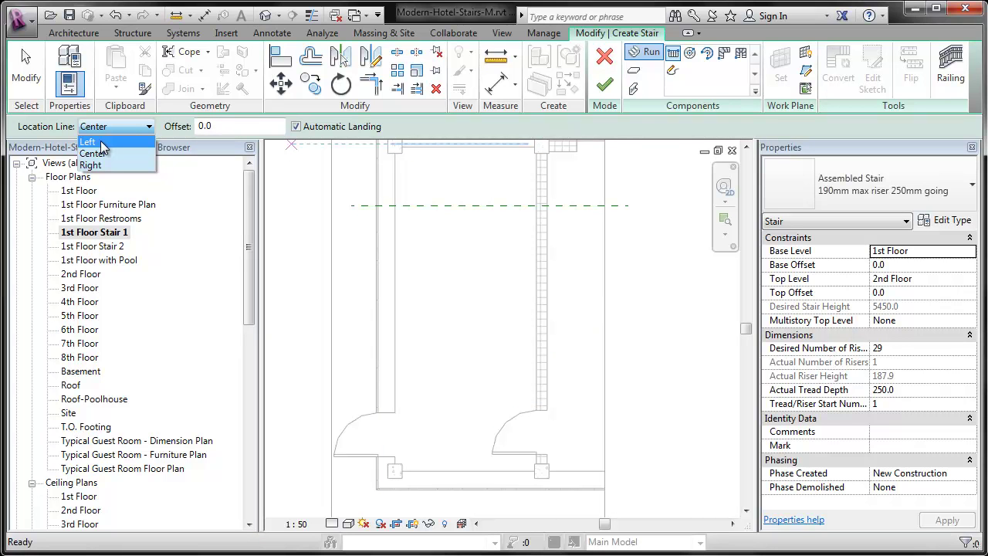
click(88, 143)
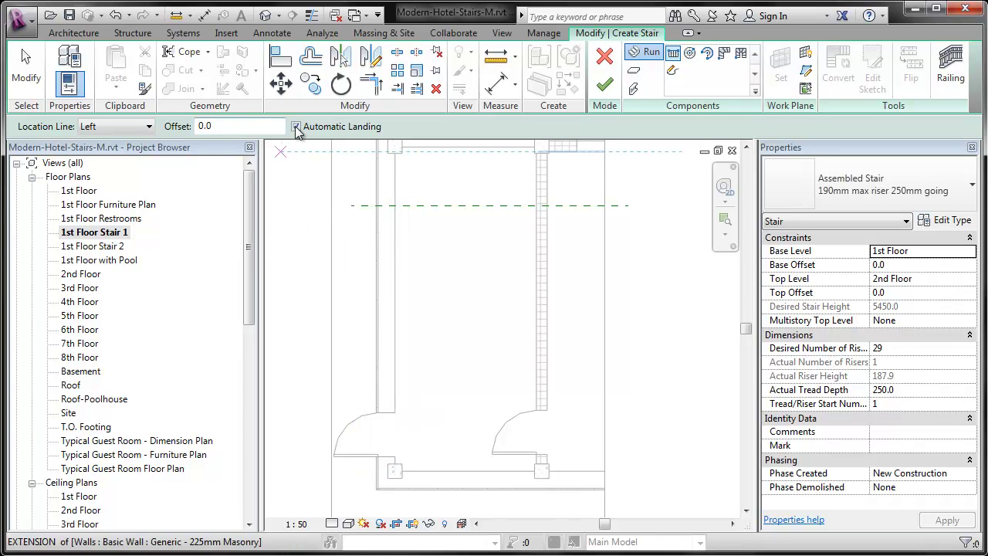
click(394, 388)
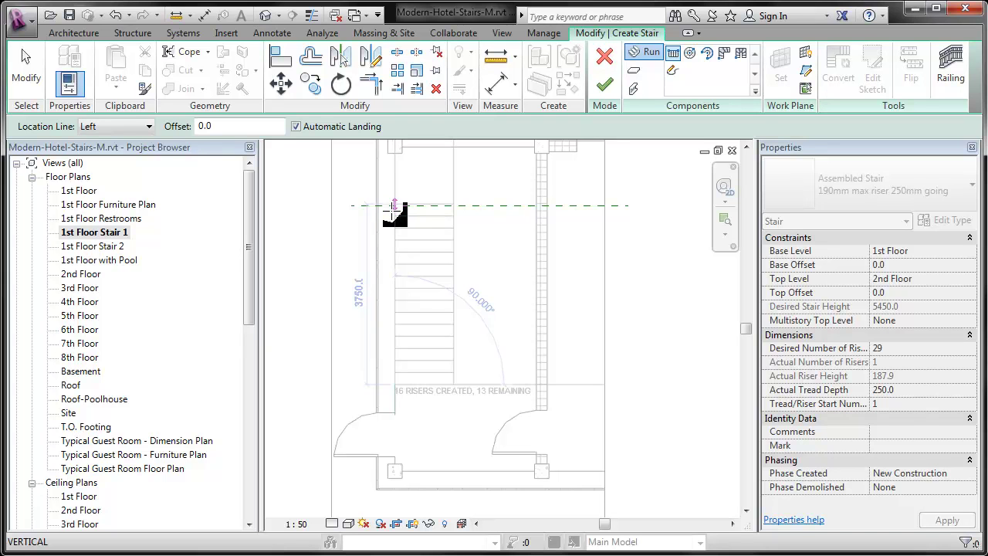
click(393, 216)
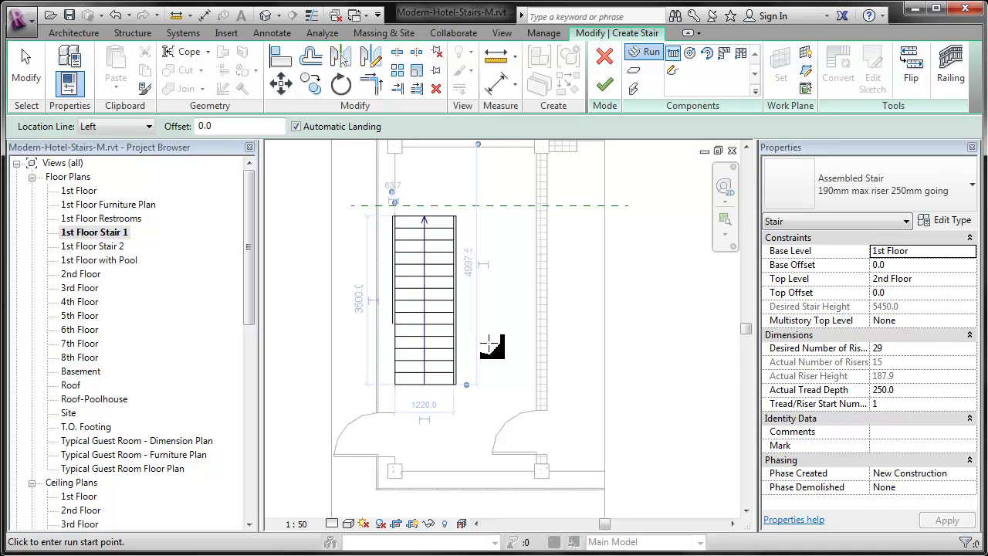
- Sketch the second run of 14 risers from the reference plane down along the right wall's inner face
click(539, 204)
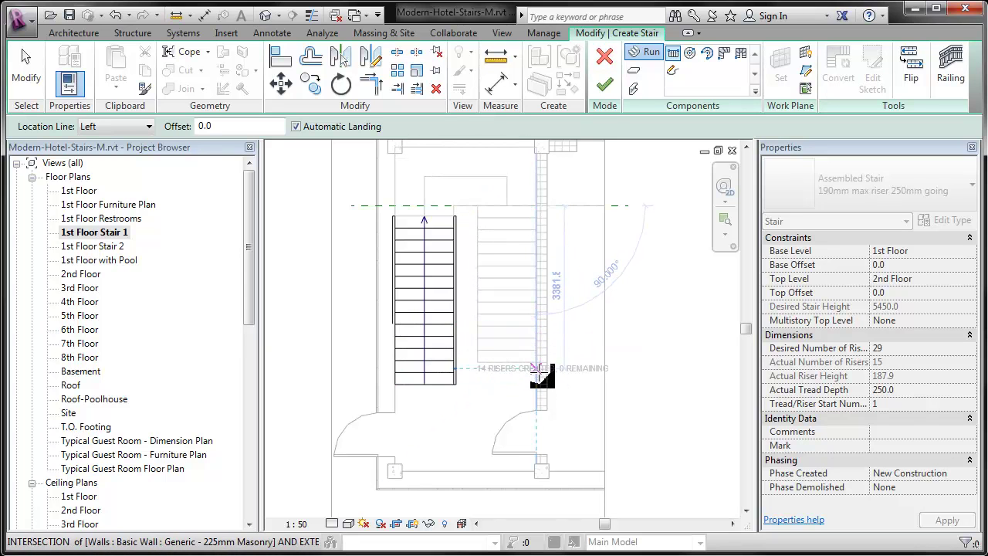
click(543, 426)
key(Escape)
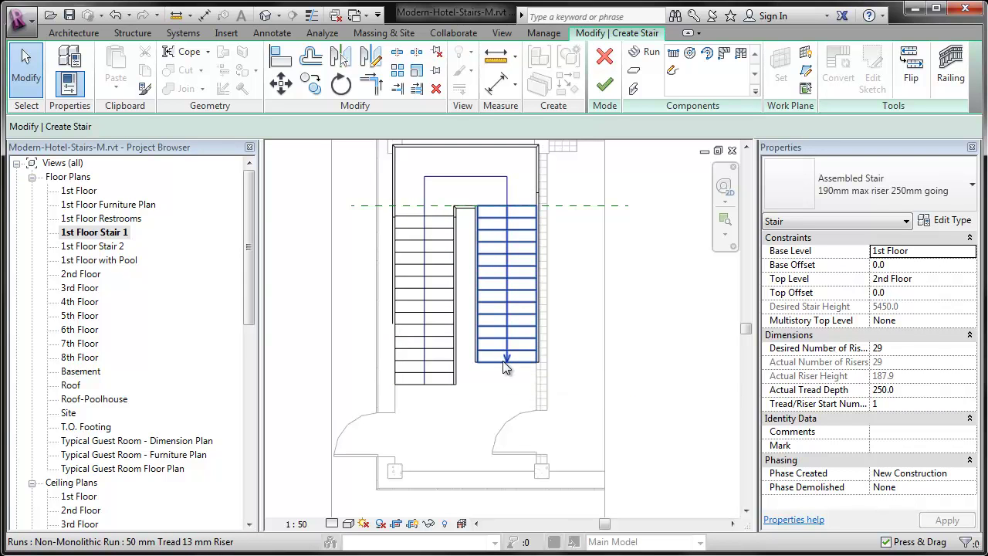
- Move the left run straight up so its top riser lies on the reference plane
middle_drag(514, 367, 531, 440)
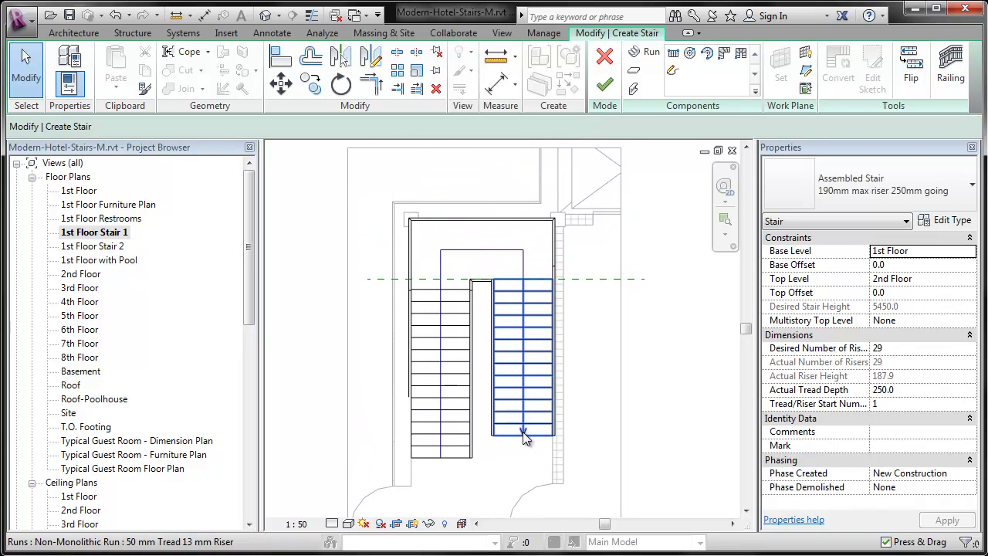
click(434, 310)
scroll(422, 286, up, 4)
scroll(509, 288, up, 2)
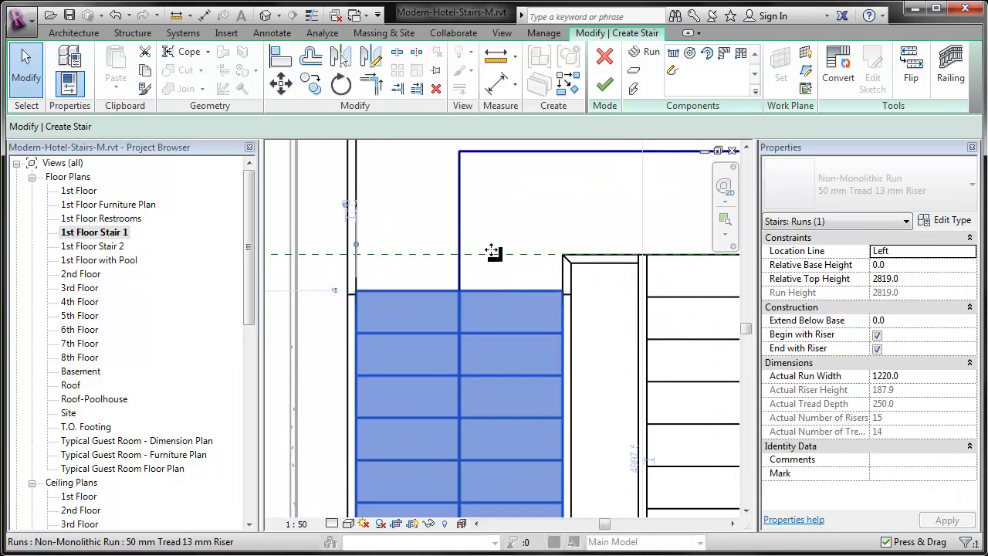
key(m)
key(v)
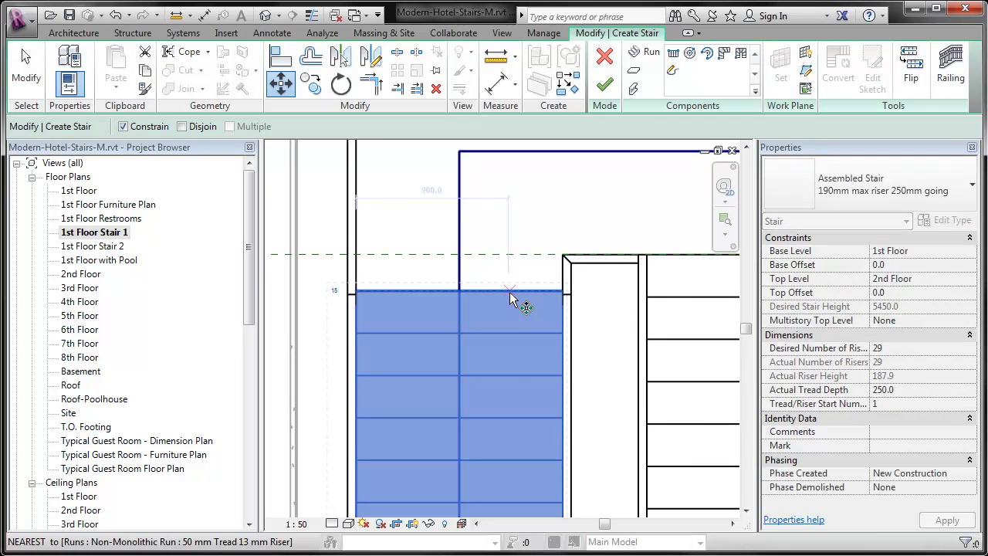
click(509, 292)
click(509, 254)
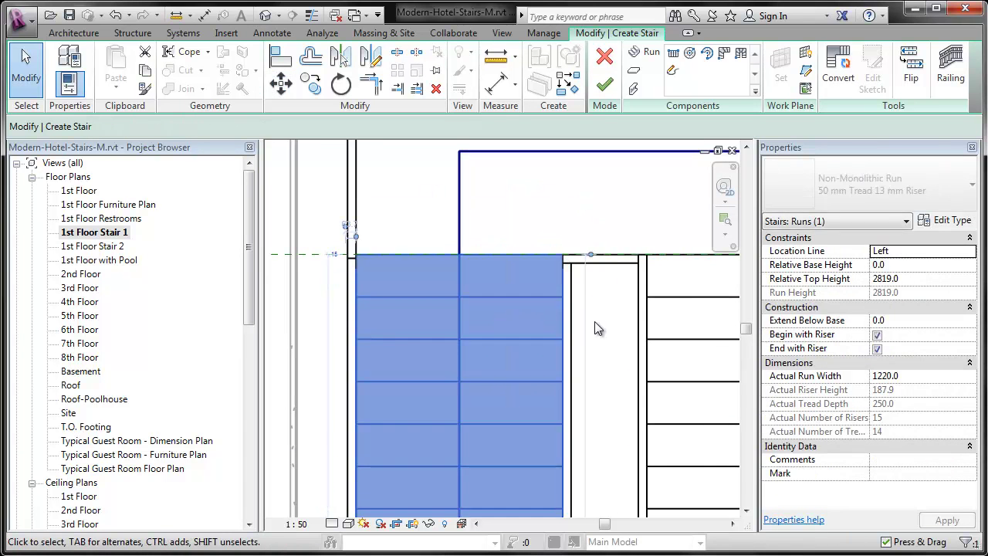
key(Escape)
scroll(407, 223, down, 2)
scroll(407, 220, down, 1)
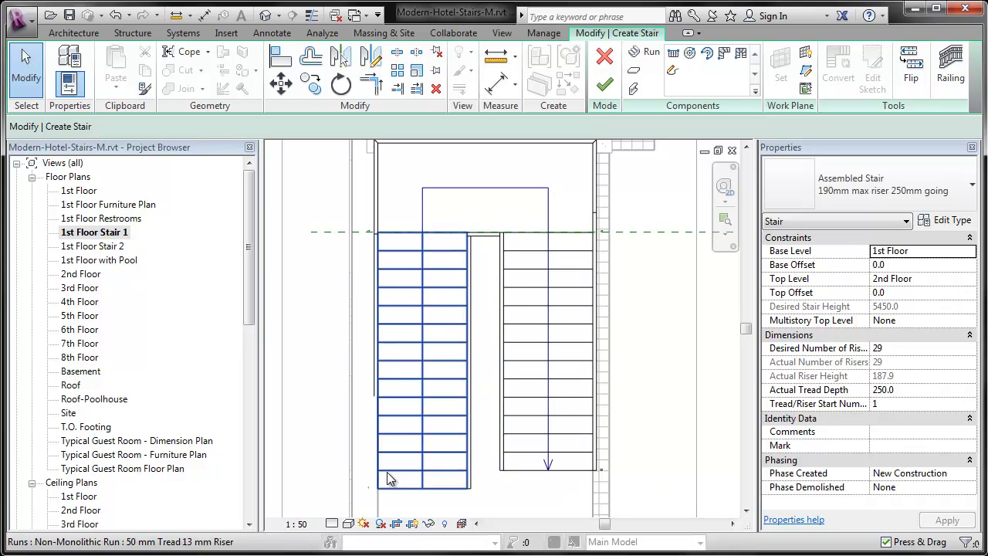
- Move the left run horizontally to the right by its stringer's width, so the stringer's outer edge meets the wall face
scroll(445, 328, down, 2)
click(416, 390)
scroll(395, 290, up, 5)
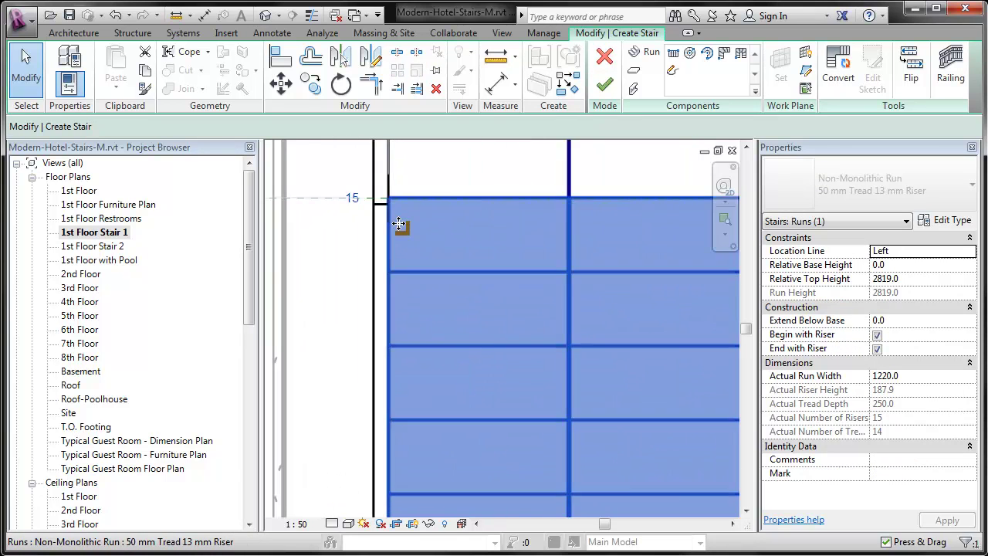
click(281, 88)
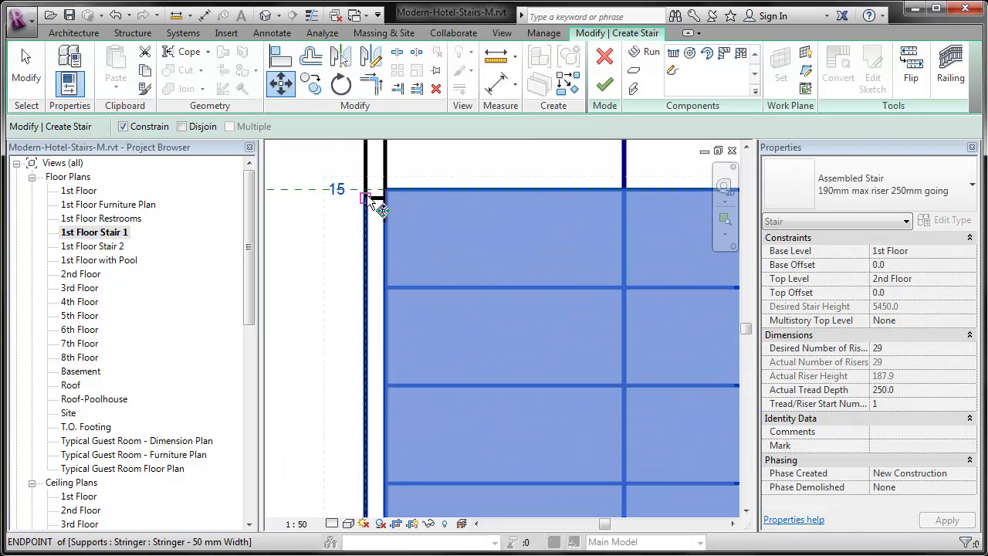
click(366, 196)
click(382, 195)
click(324, 231)
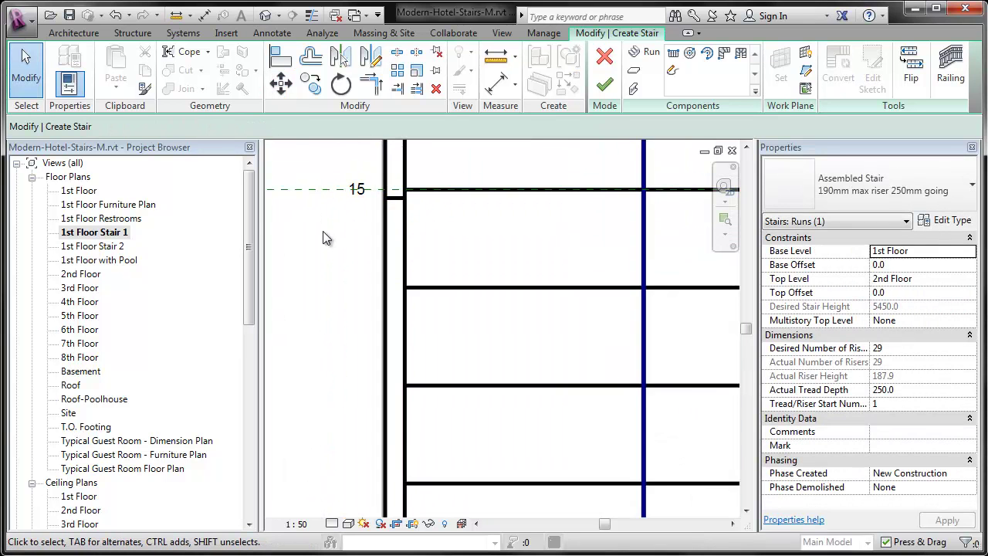
- Move the right run horizontally to the left by its stringer's width, so the stringer's outer edge meets the right wall's inner face
scroll(324, 231, down, 5)
scroll(348, 273, down, 3)
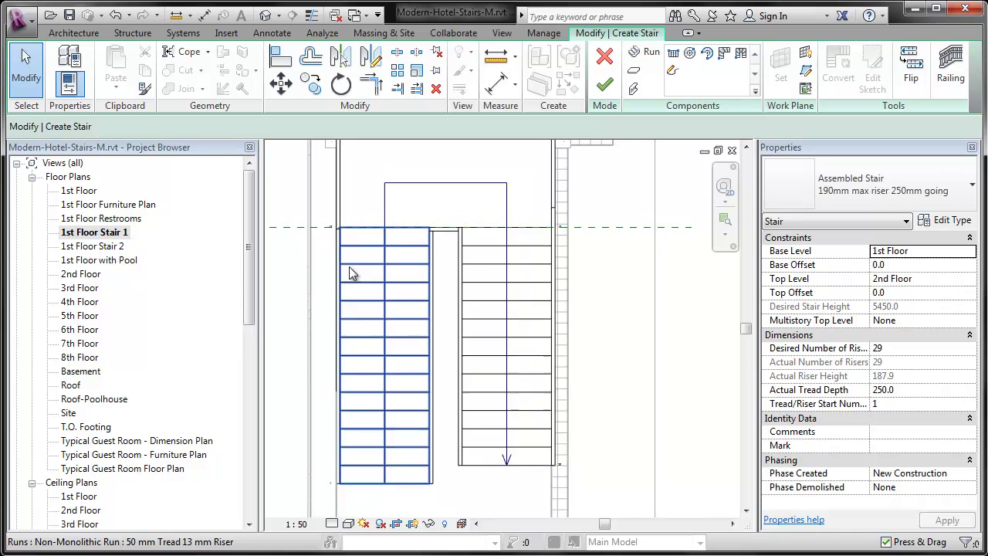
click(463, 258)
scroll(518, 401, up, 5)
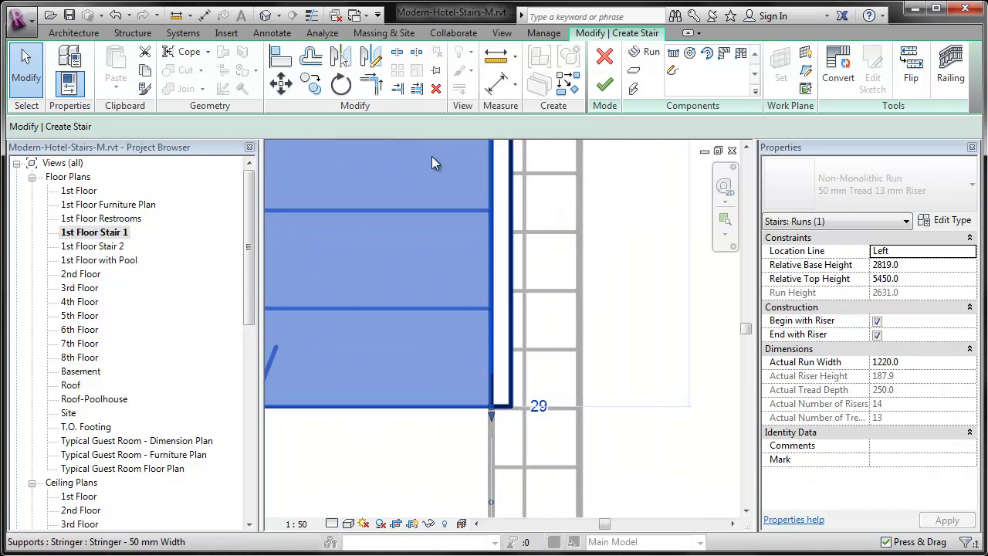
click(287, 85)
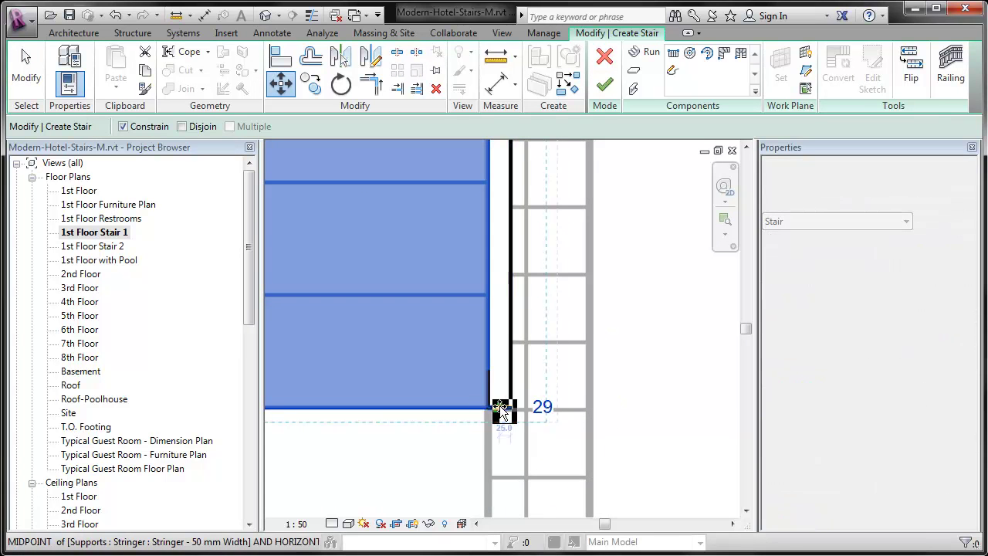
click(489, 407)
click(630, 391)
scroll(630, 392, down, 6)
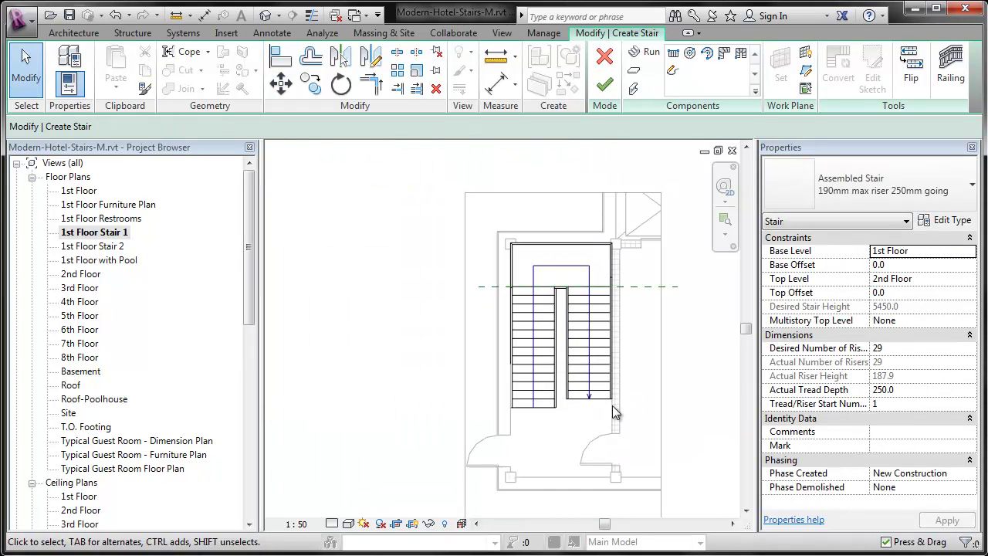
- Finish the stair with its two runs and landing
scroll(602, 249, up, 3)
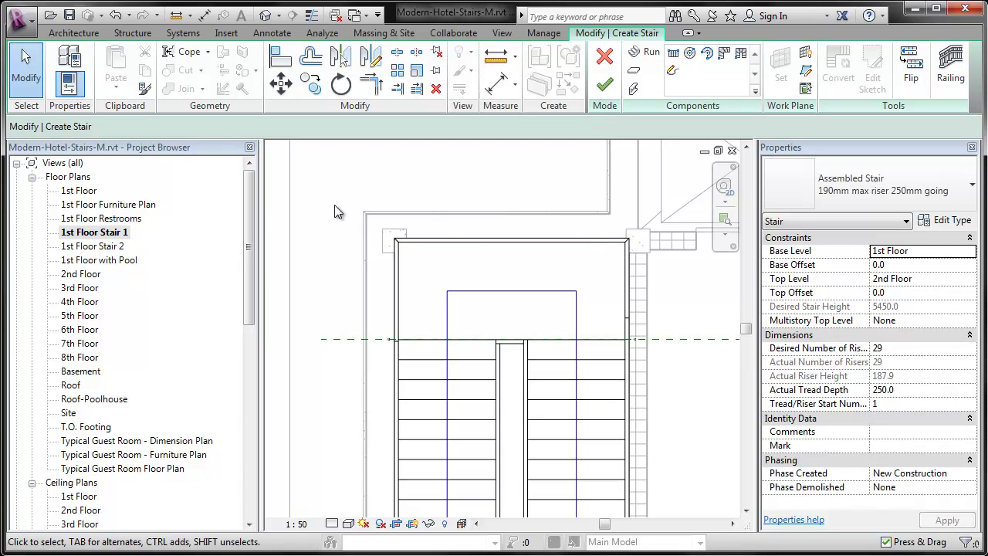
scroll(337, 211, down, 4)
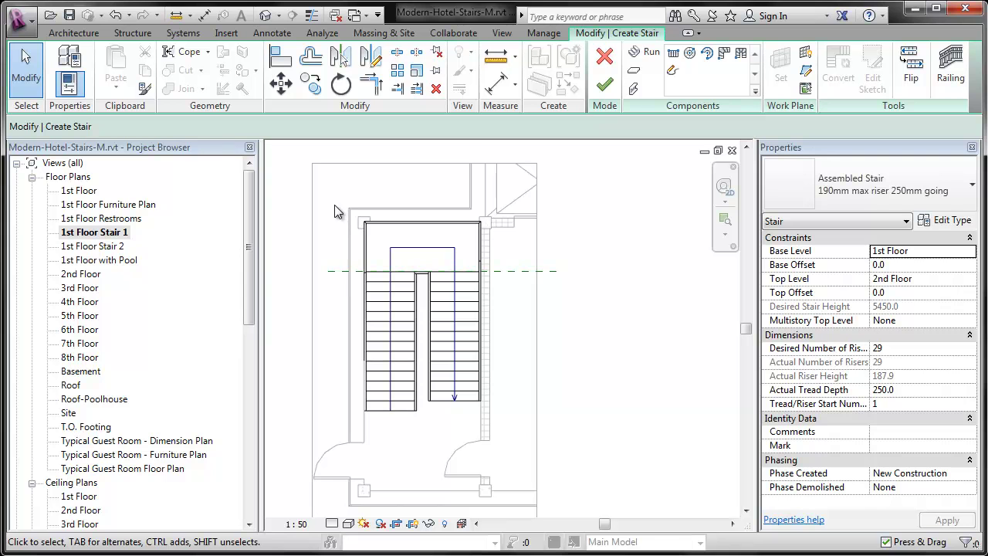
click(605, 83)
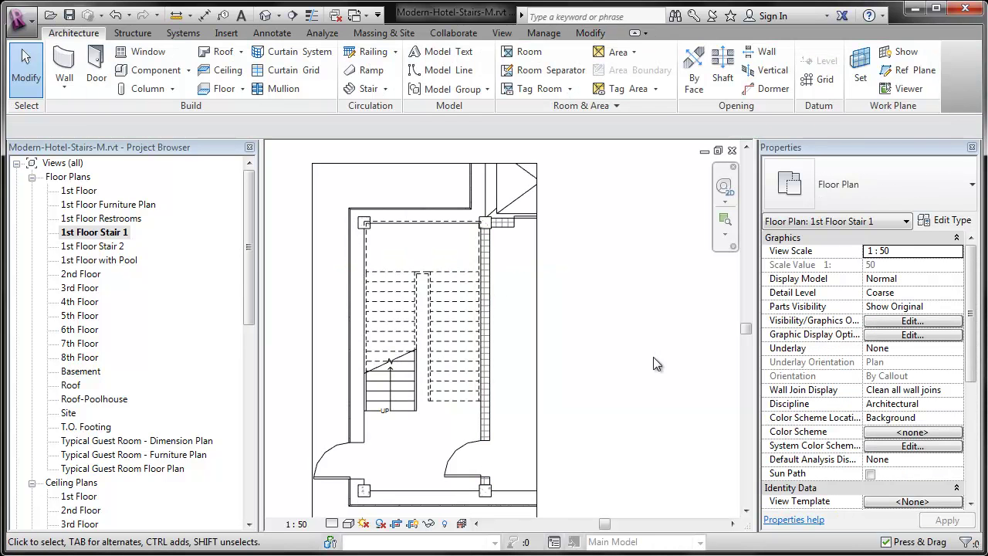
- Set the plan view's detail level to Medium to show the stair railings in detail
scroll(553, 377, up, 1)
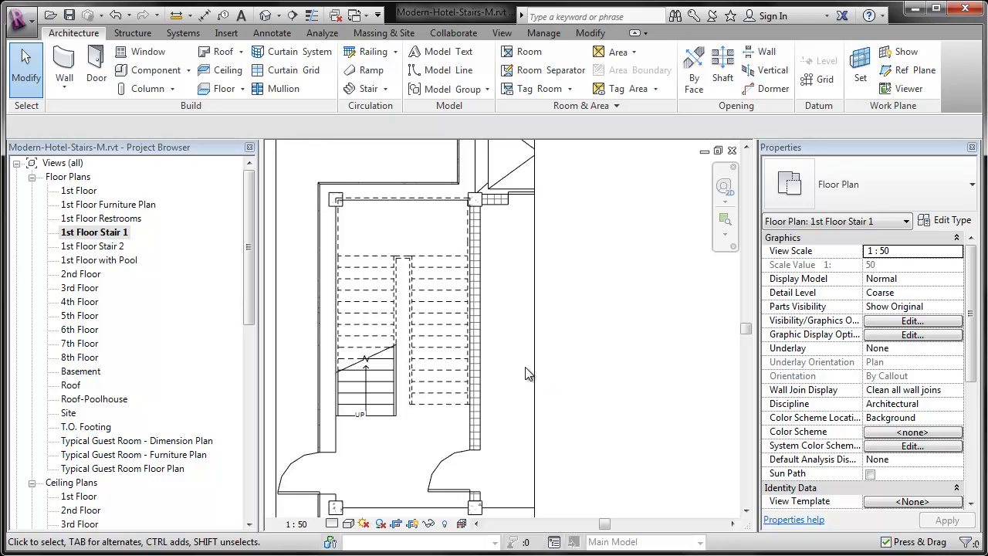
click(332, 523)
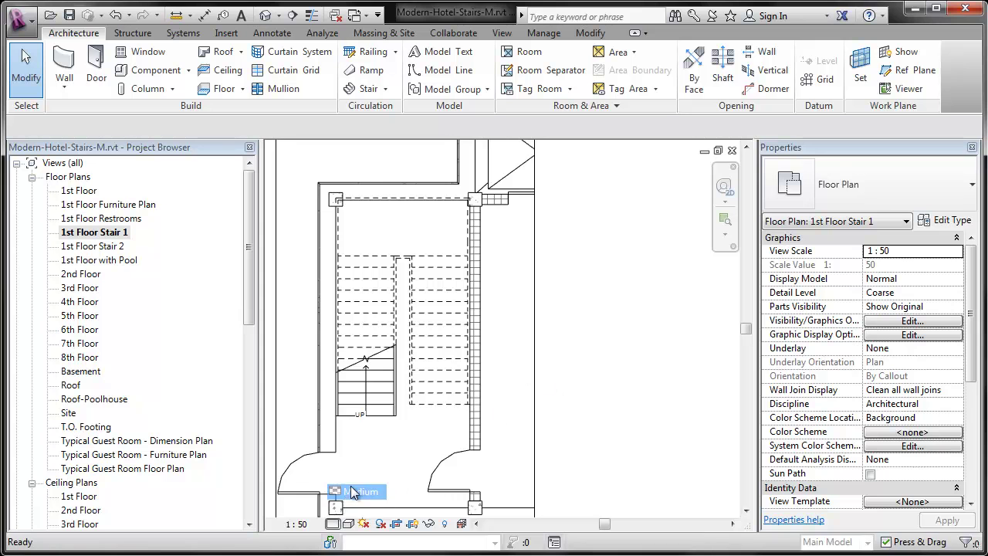
click(349, 491)
scroll(324, 309, up, 2)
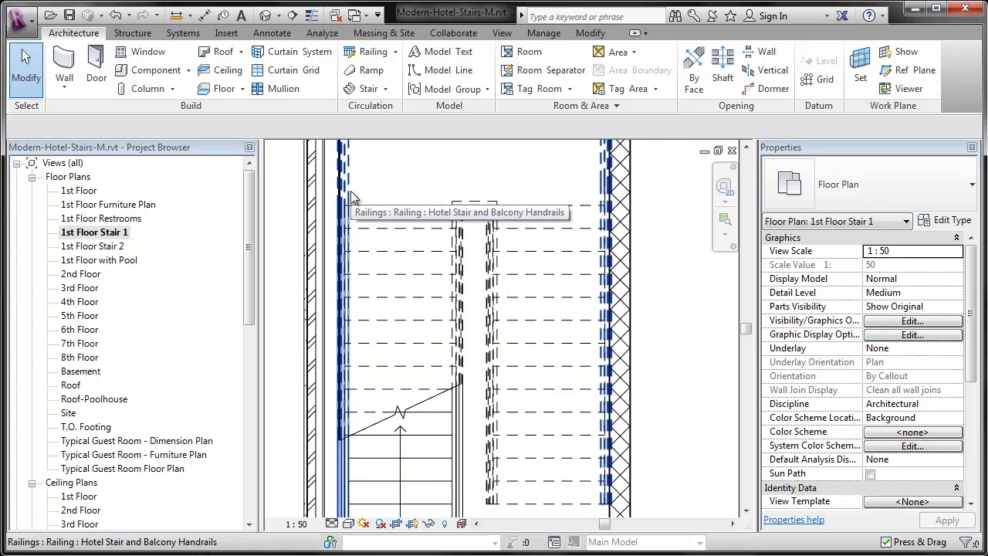
scroll(403, 192, down, 1)
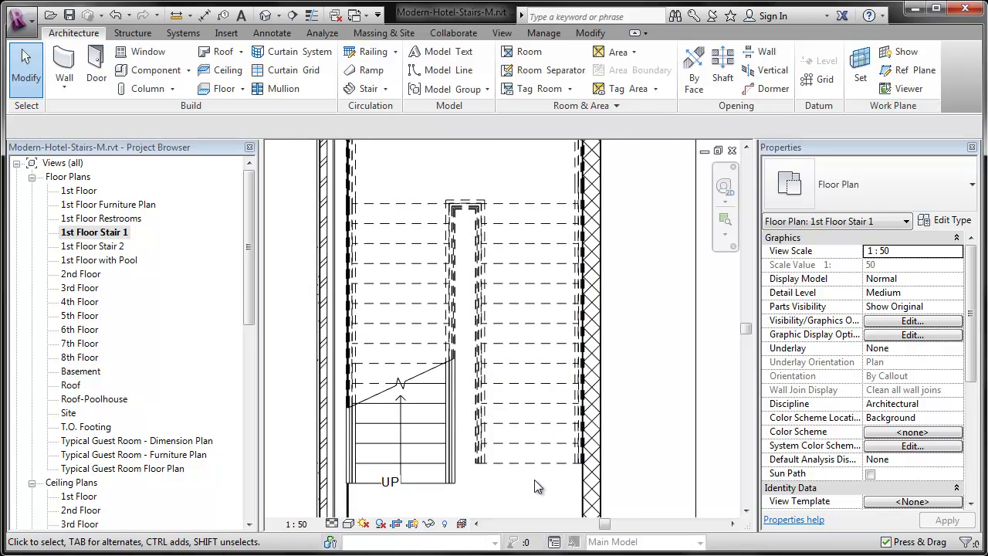
scroll(378, 502, up, 3)
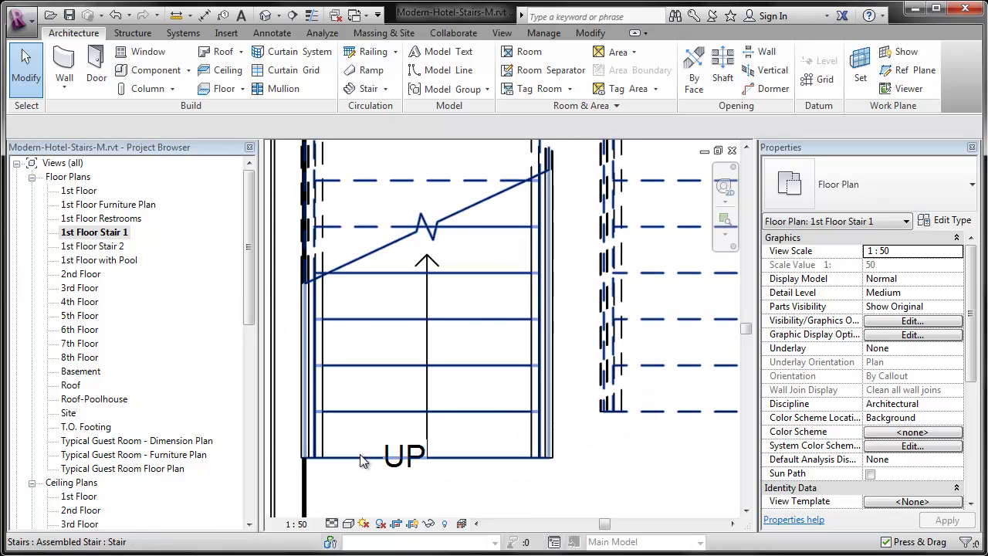
- Change the stair's outer, wall-side railing to the Hotel Handrails Only type
click(322, 203)
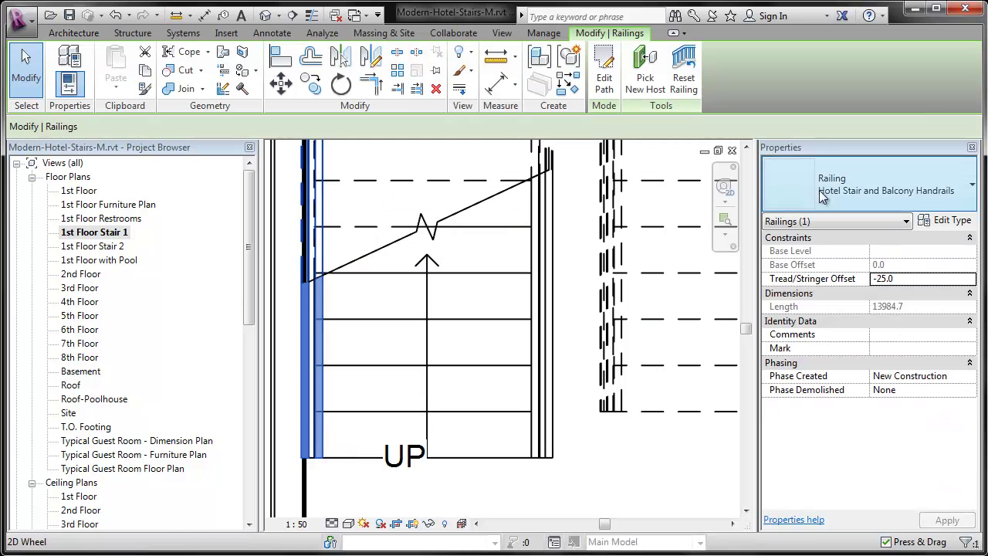
click(852, 180)
click(865, 290)
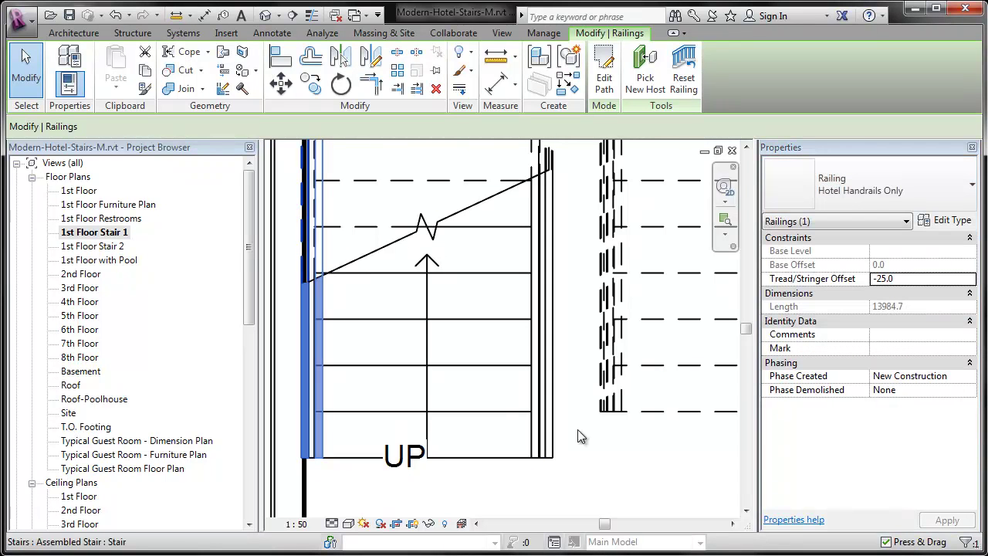
click(549, 466)
- Create a perspective camera view from the stairwell's lower-right corner, aimed at its upper-left corner, with the eye at 1750 above 1st Floor
scroll(436, 472, down, 4)
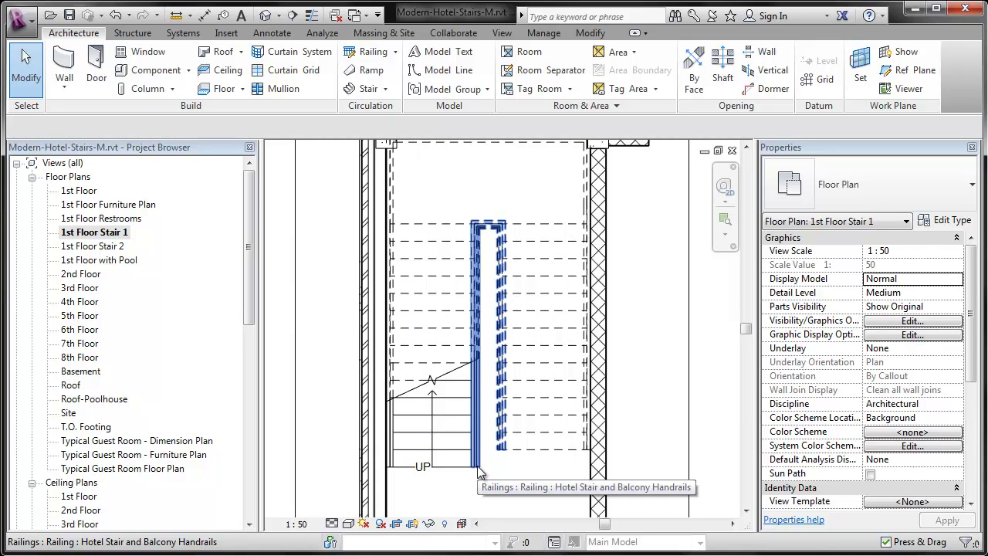
scroll(521, 309, down, 3)
middle_drag(519, 316, 520, 359)
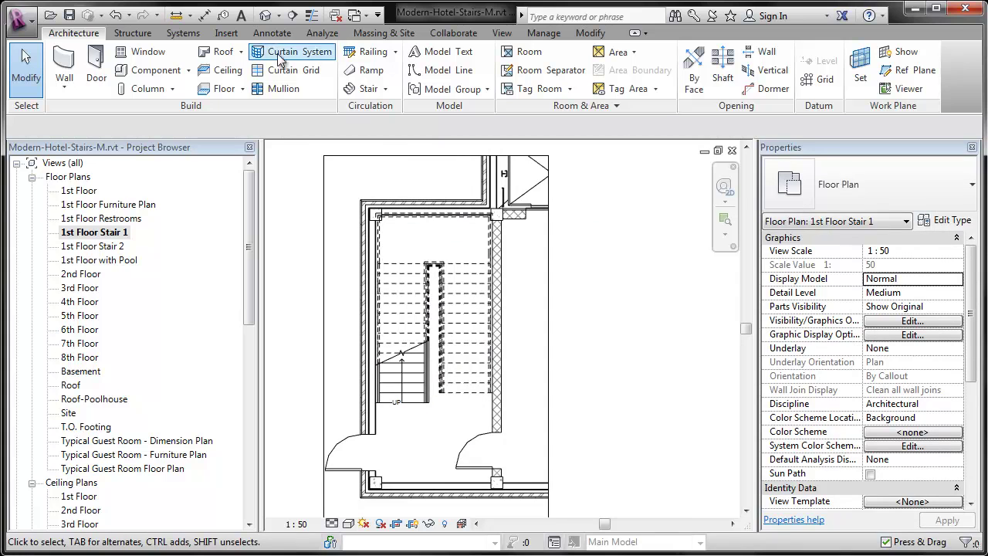
click(279, 15)
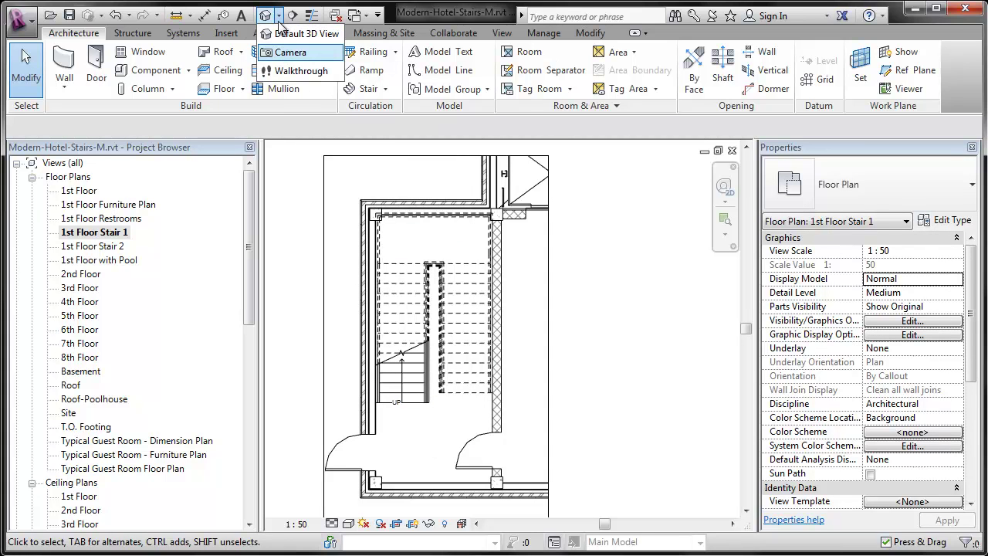
click(288, 53)
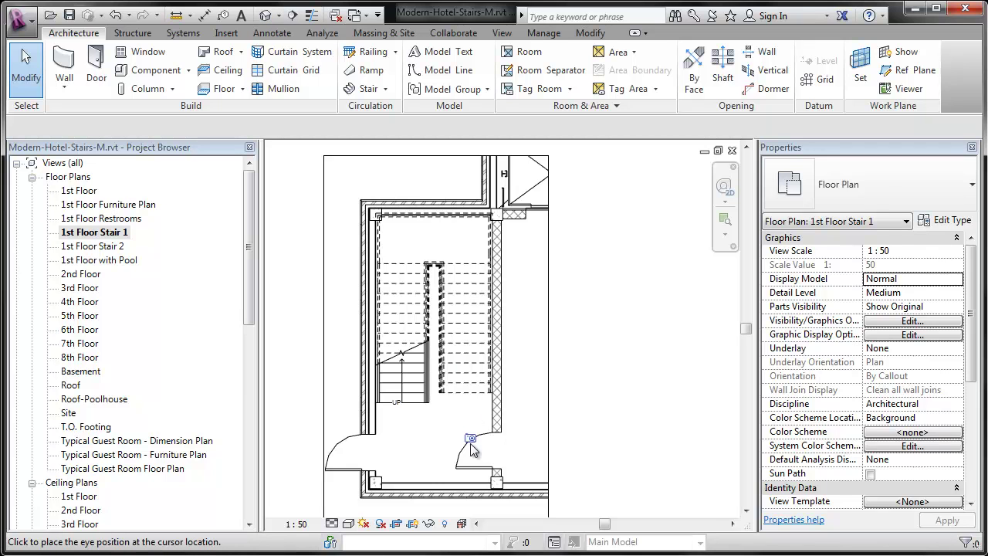
click(478, 479)
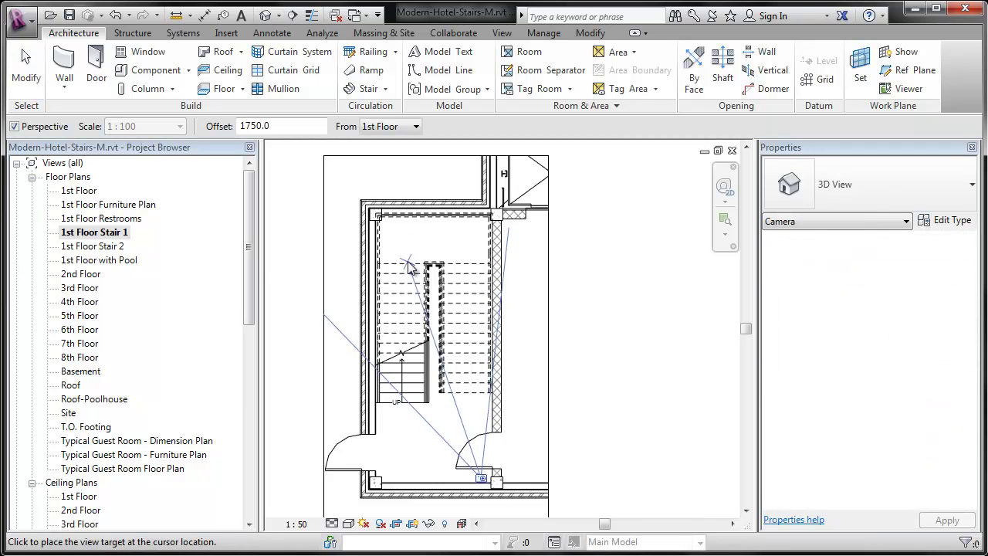
click(373, 200)
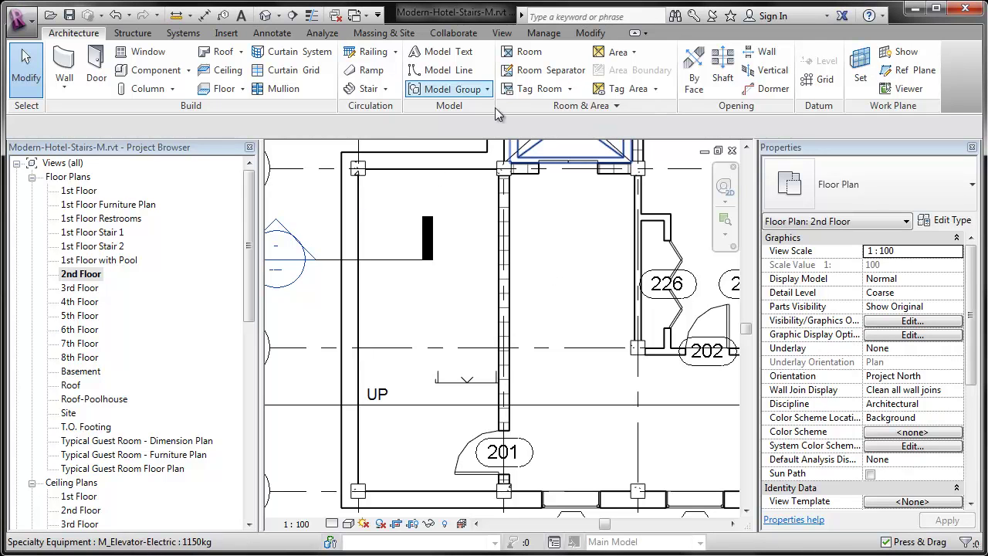
- Start a component stair from the 2nd Floor to the 3rd Floor with multistory top level 8th Floor and 21 desired risers
click(362, 88)
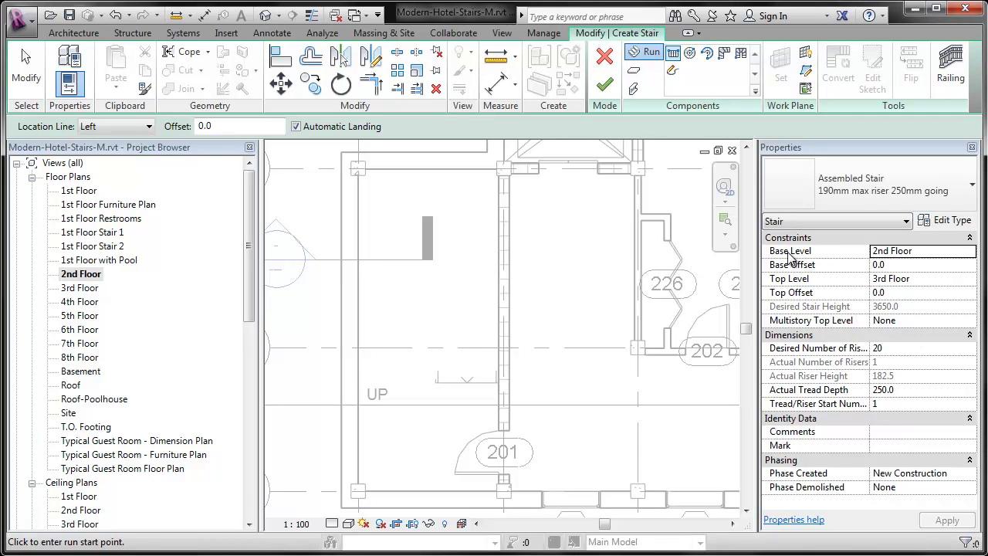
click(789, 253)
click(909, 282)
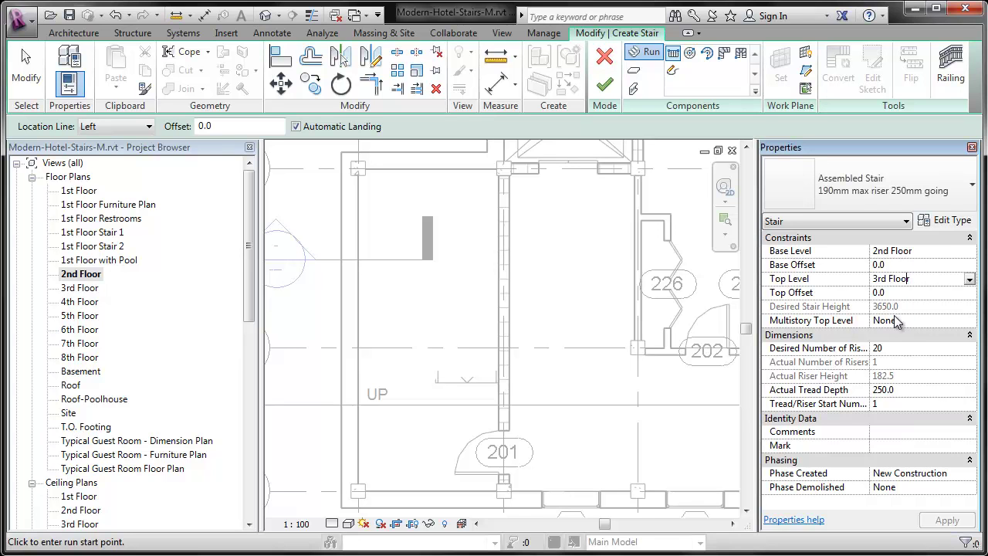
click(920, 321)
click(970, 320)
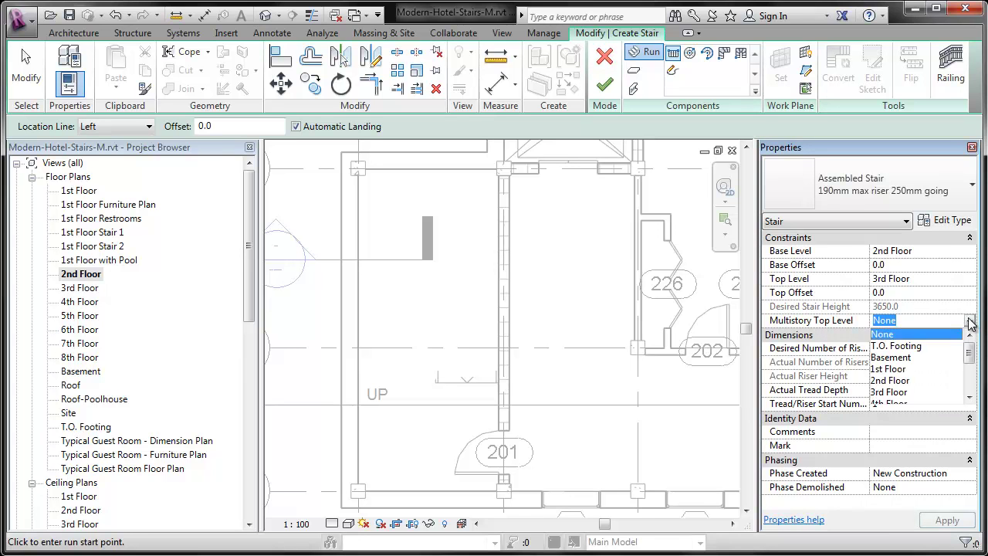
scroll(946, 355, down, 3)
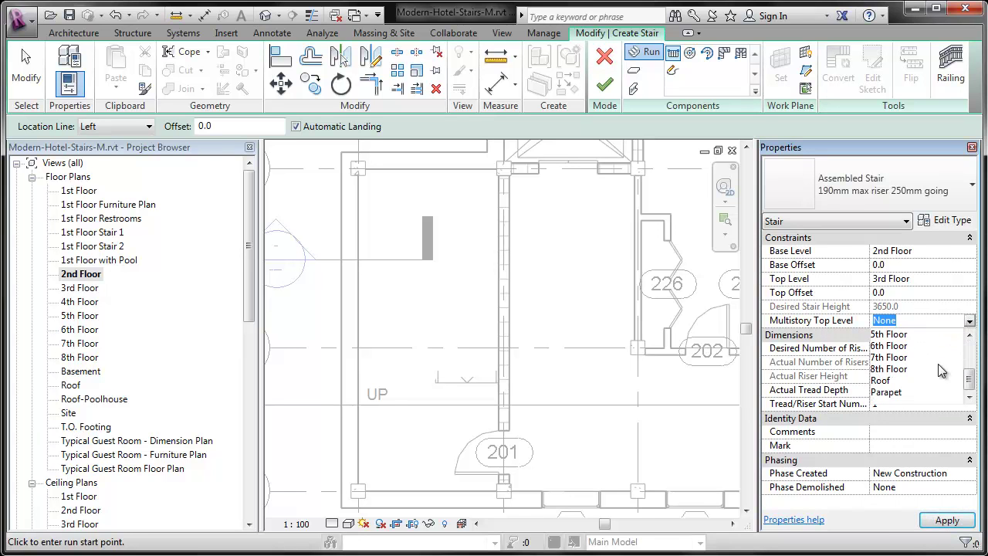
click(892, 369)
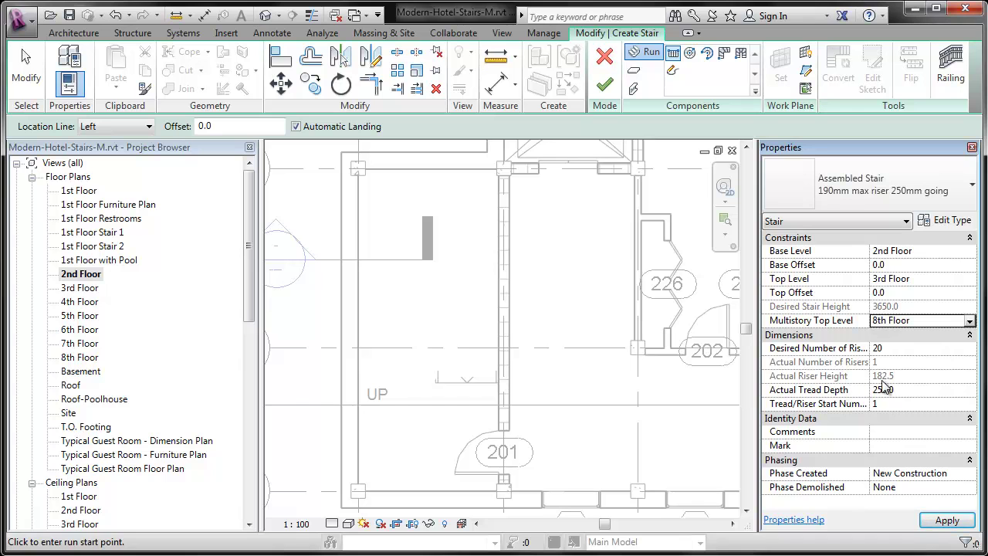
click(887, 348)
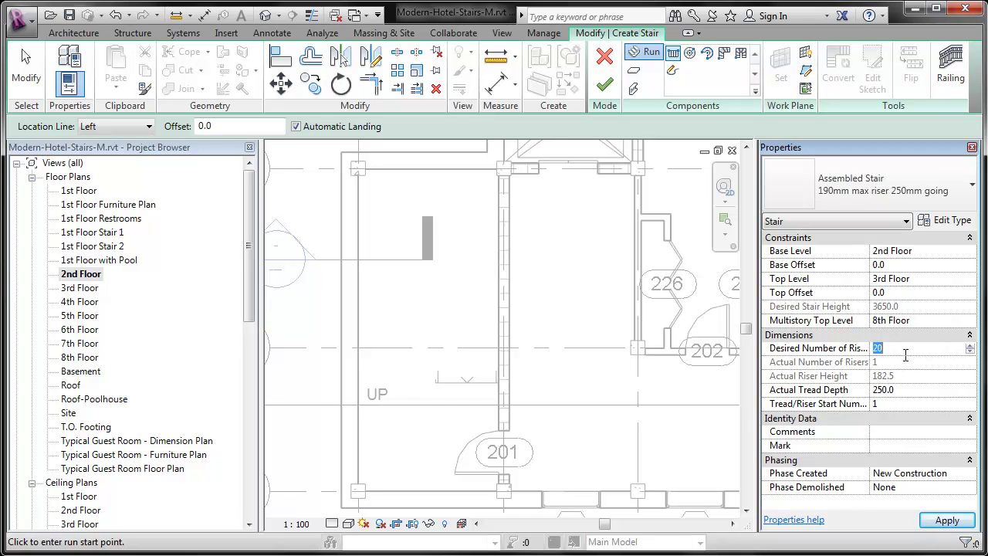
click(969, 344)
- Draw a horizontal reference plane across the stairwell, 1220 mm below the upper wall
click(806, 71)
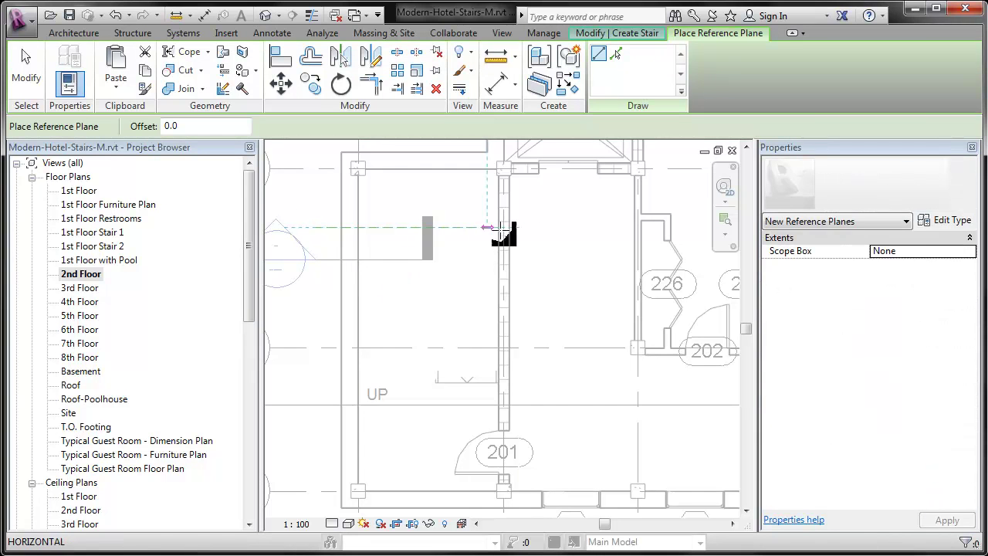
click(529, 227)
scroll(335, 194, up, 1)
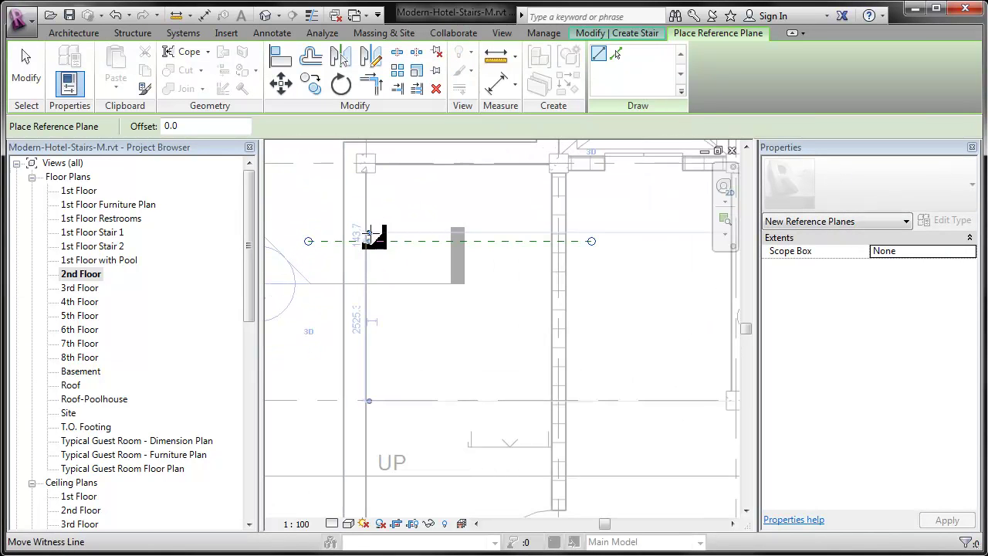
click(355, 202)
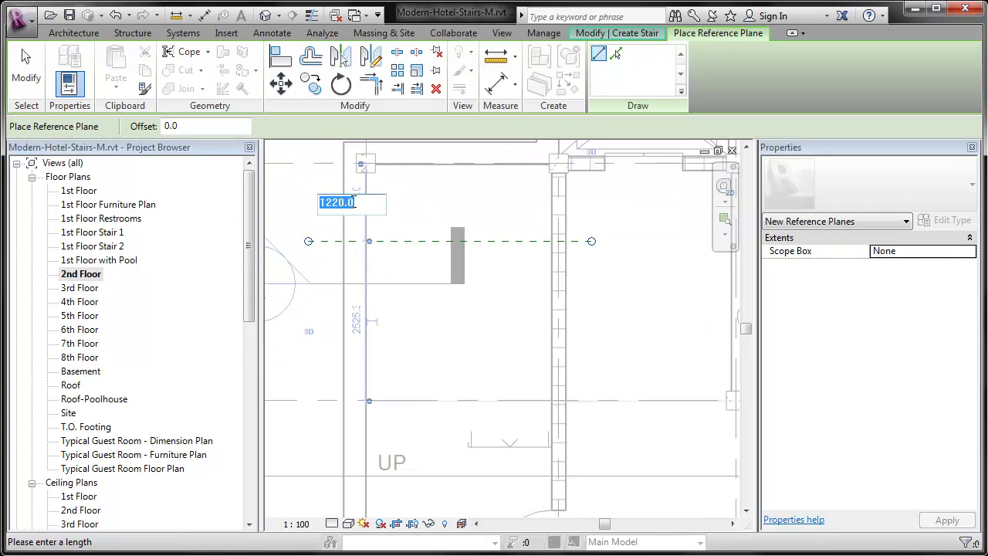
key(Escape)
key(Escape)
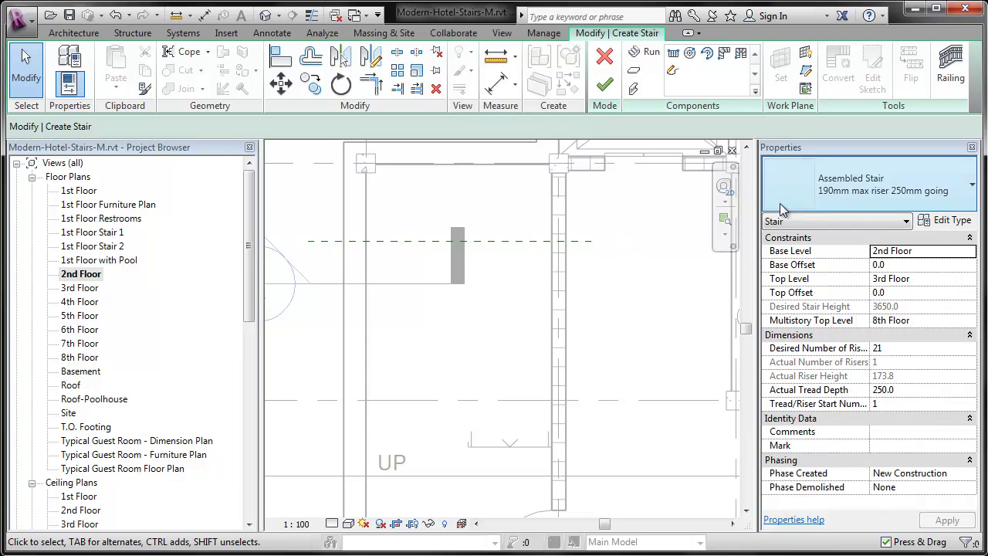
- Set the stair's railing type to Hotel Stair and Balcony Handrails, positioned on the stringer
click(950, 68)
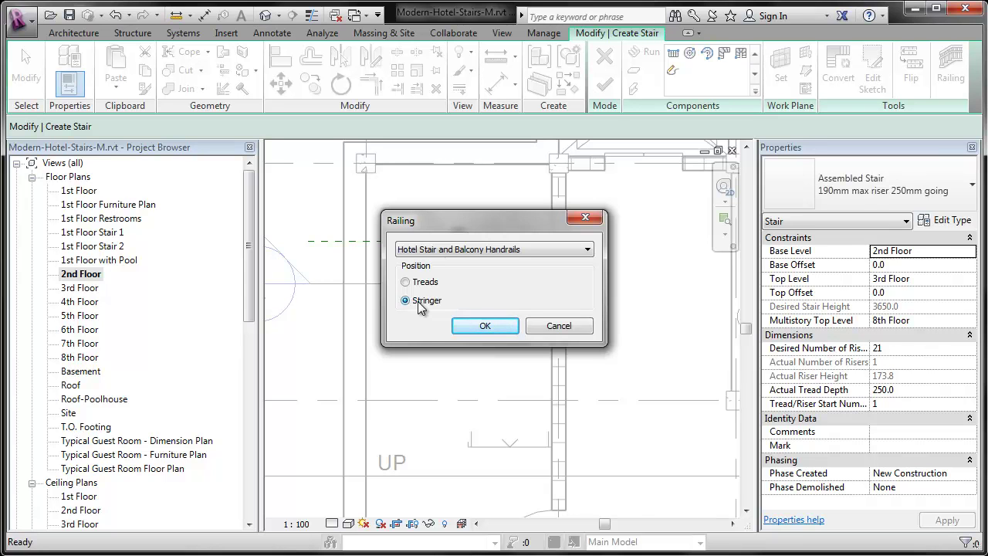
click(483, 325)
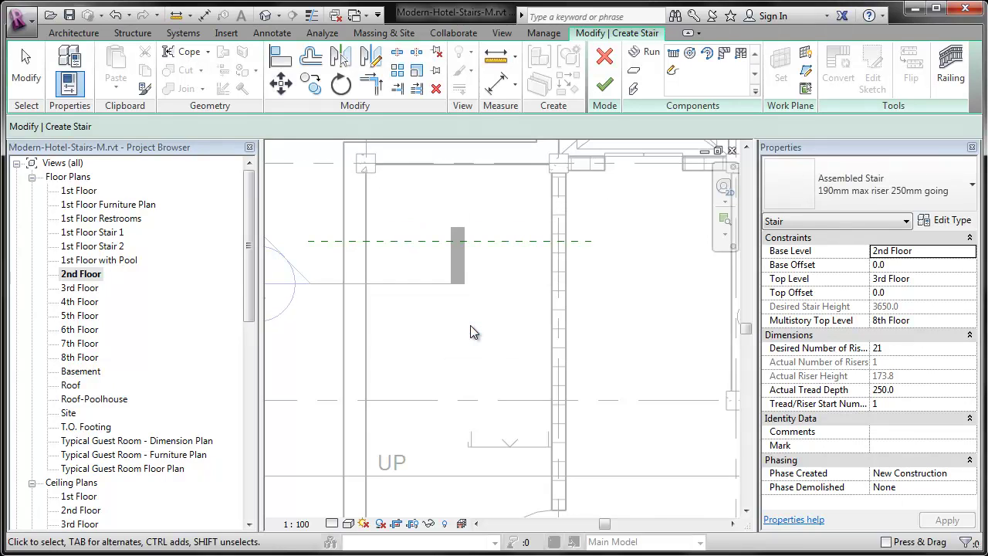
- With the location line set to Left, sketch an 11-riser run up the left wall's inner face, ending below the reference plane
click(654, 54)
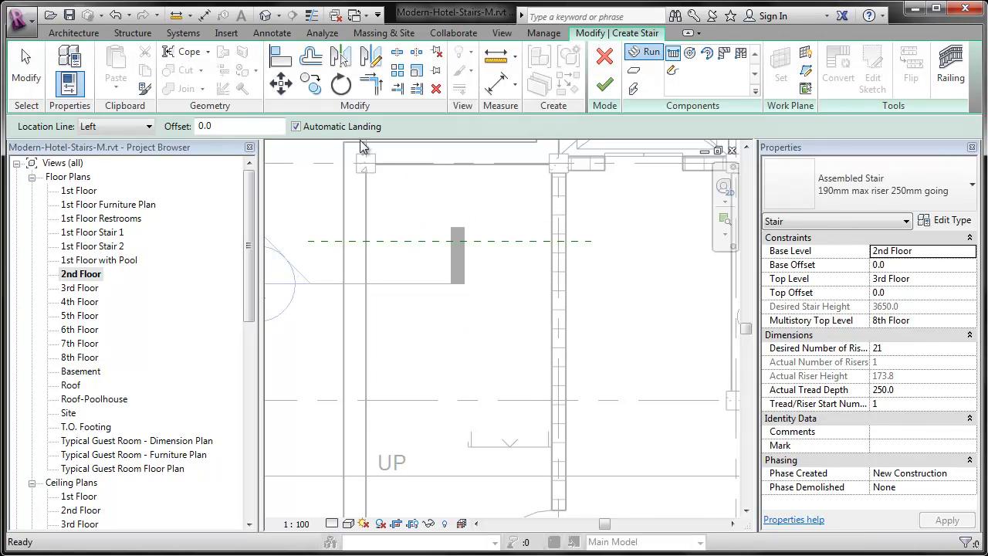
click(365, 445)
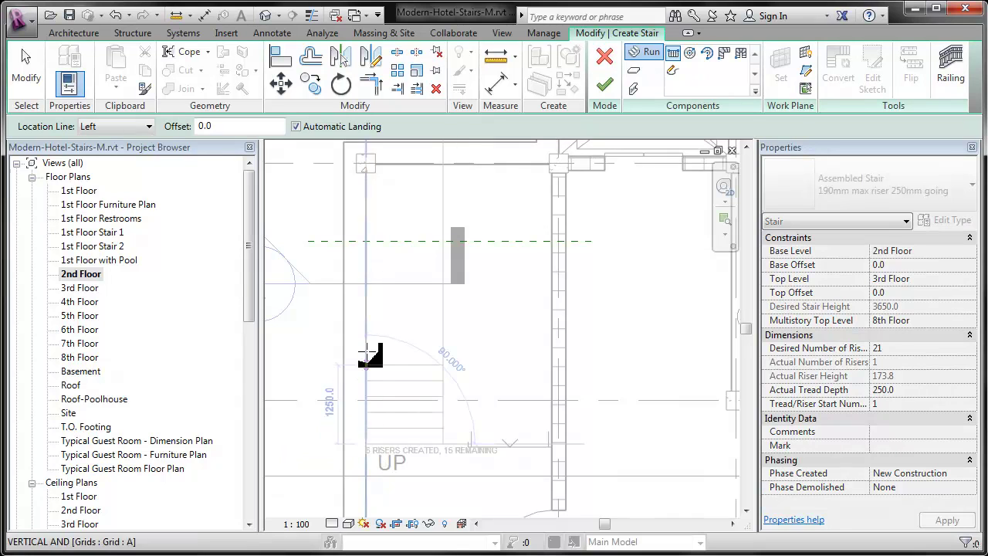
click(367, 285)
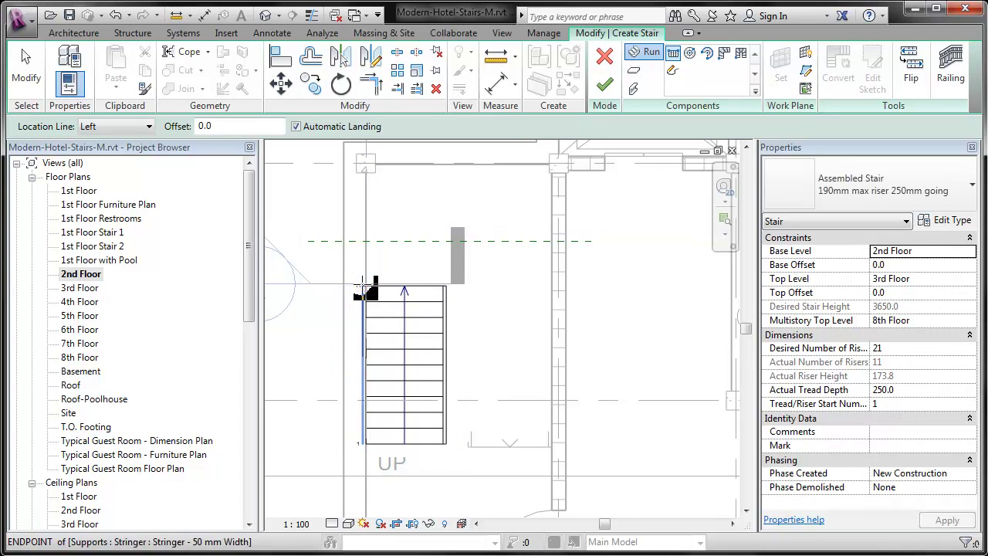
- Shift the 11-riser run sideways so its left stringer is clear of the stairwell's left wall
key(Escape)
drag(356, 275, 479, 467)
scroll(355, 248, up, 2)
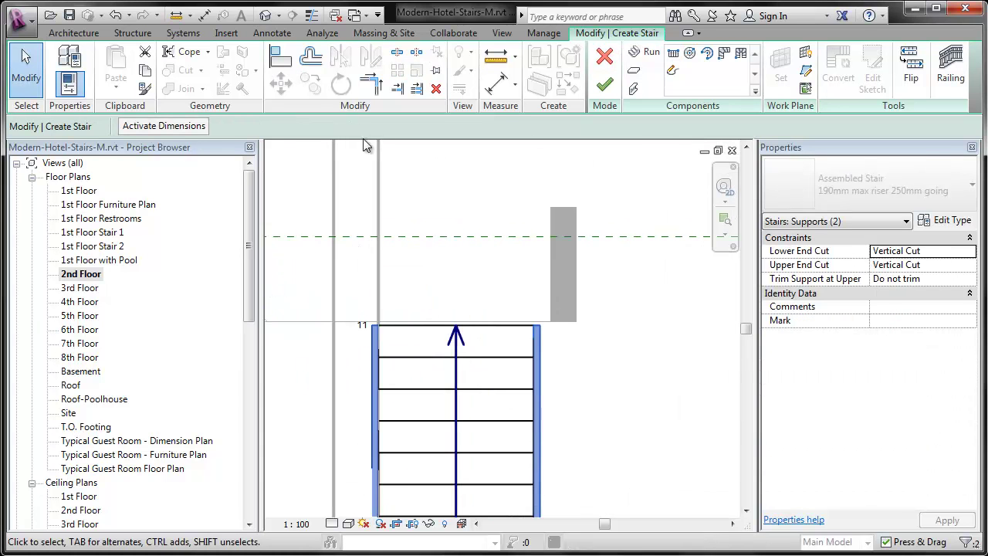
click(399, 330)
drag(399, 330, 434, 327)
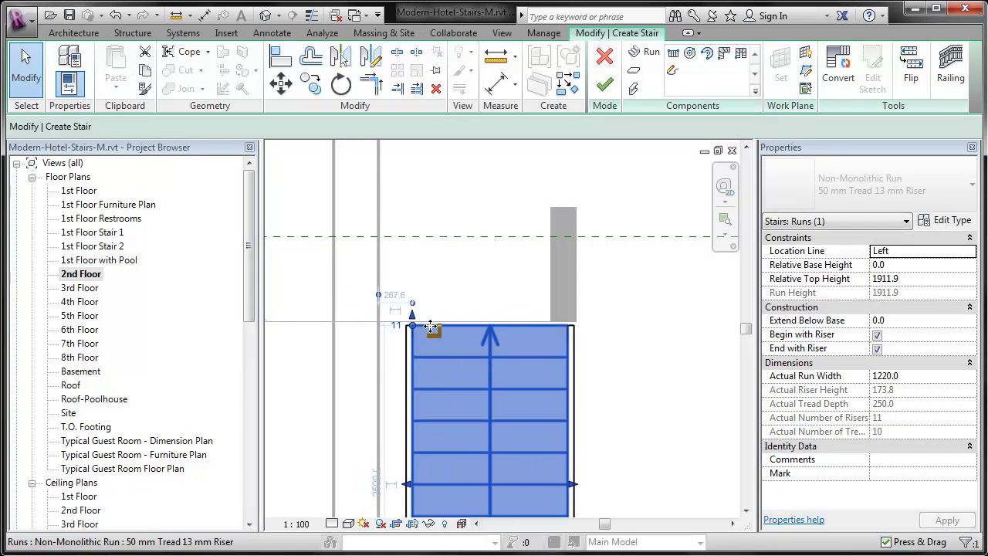
- Move the run by its left stringer's upper outside corner to where the wall's inner face meets the reference plane
key(m)
key(v)
click(406, 325)
click(377, 236)
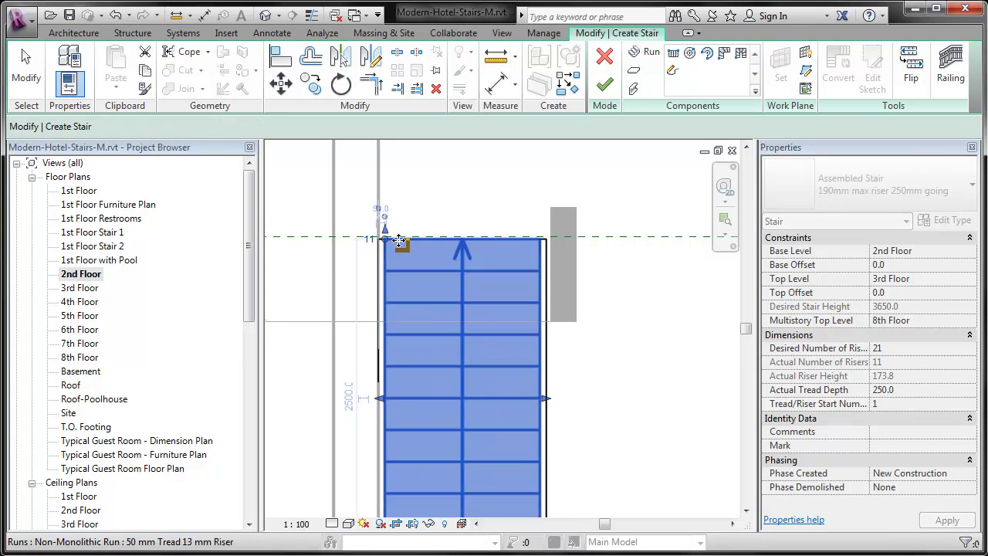
key(Escape)
scroll(378, 232, up, 3)
scroll(377, 235, down, 3)
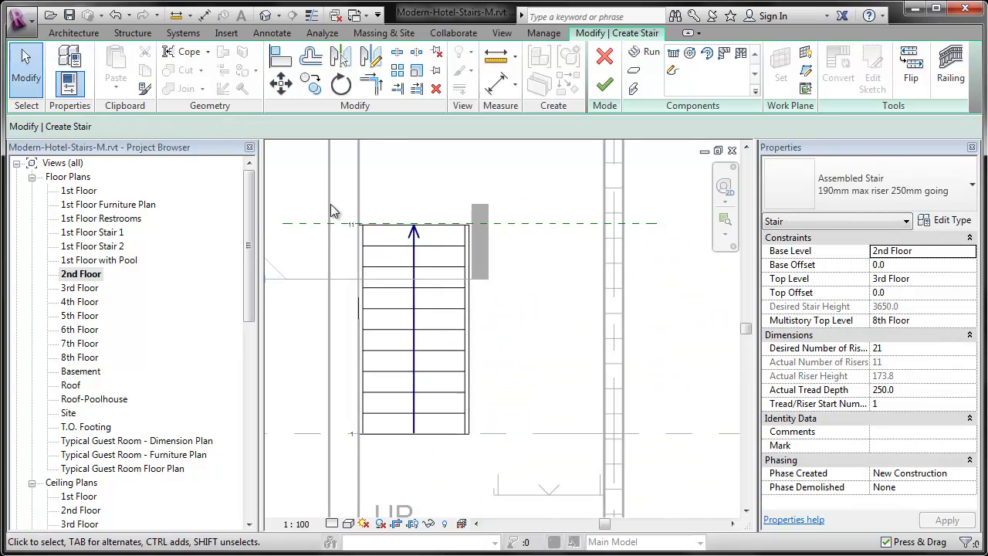
- Move the run and both stringers up so their top edge sits exactly on the reference plane
click(437, 255)
scroll(411, 193, up, 3)
click(281, 83)
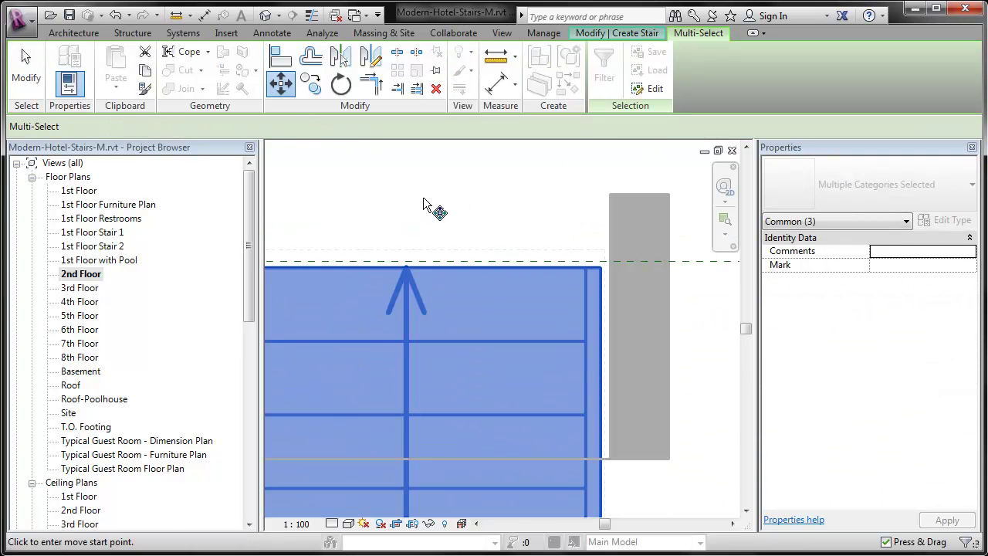
click(452, 265)
click(452, 263)
click(429, 213)
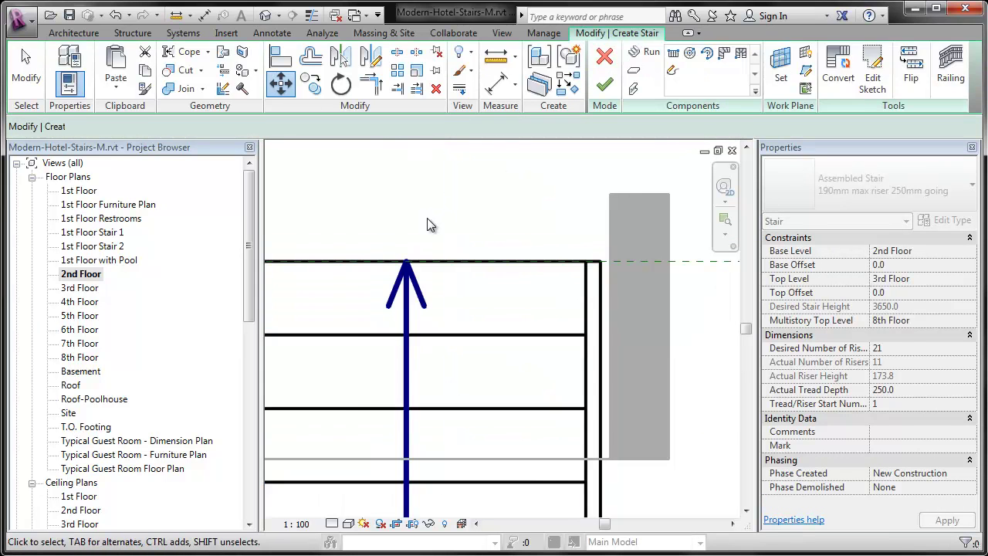
scroll(438, 230, down, 5)
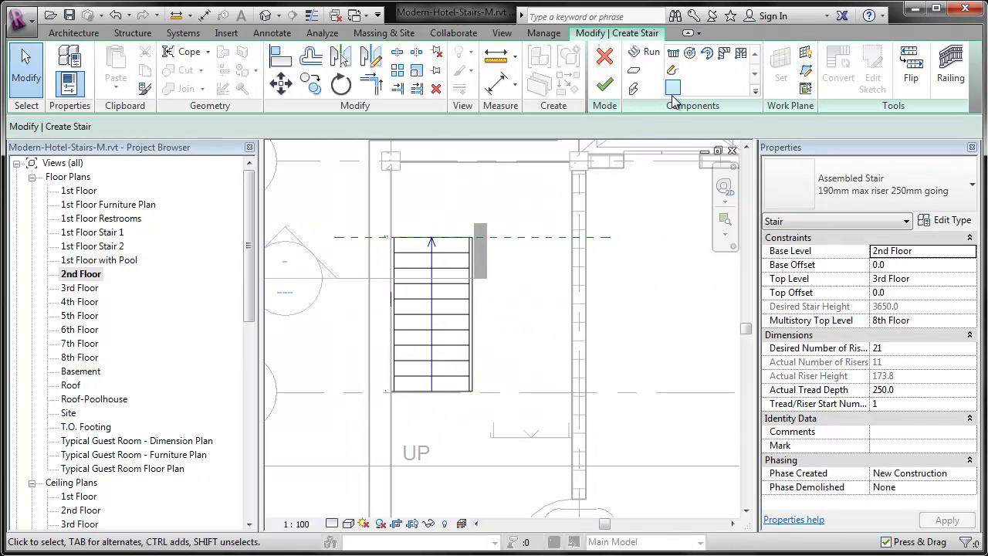
- Sketch the second run of 10 risers down the right wall's inner face from the reference plane, with automatic landing, and finish the stair
click(646, 53)
click(578, 237)
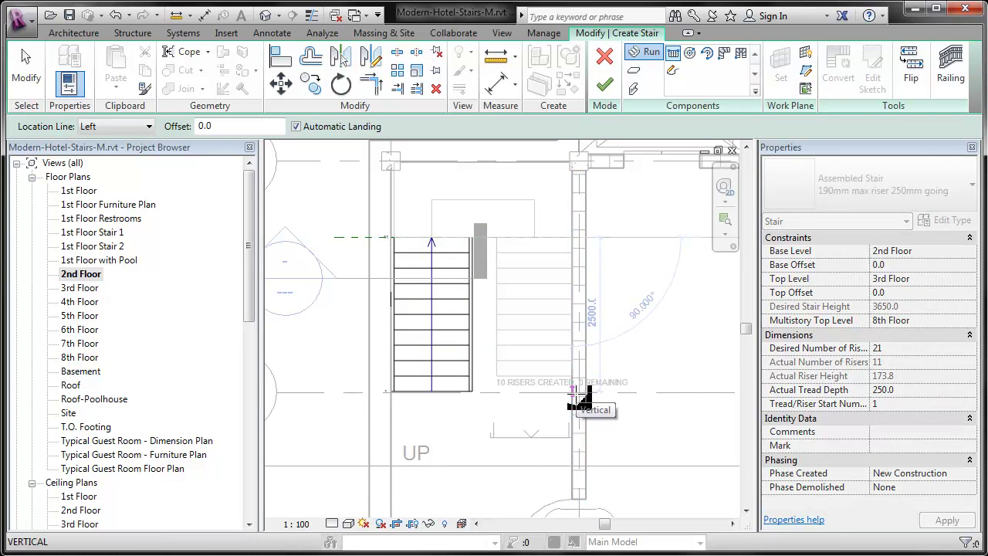
click(578, 393)
mouse_move(657, 324)
middle_down()
mouse_move(662, 354)
mouse_move(650, 353)
middle_up()
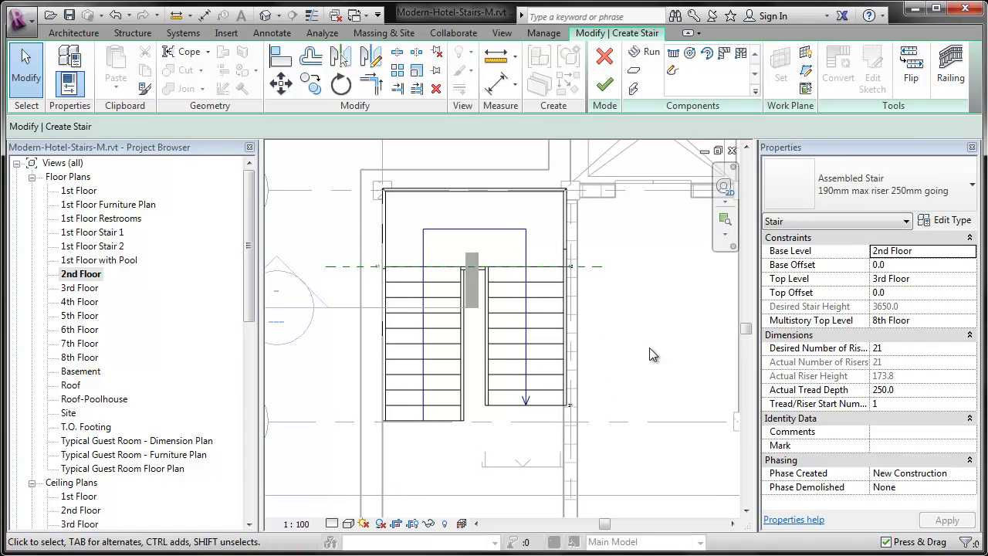
click(605, 86)
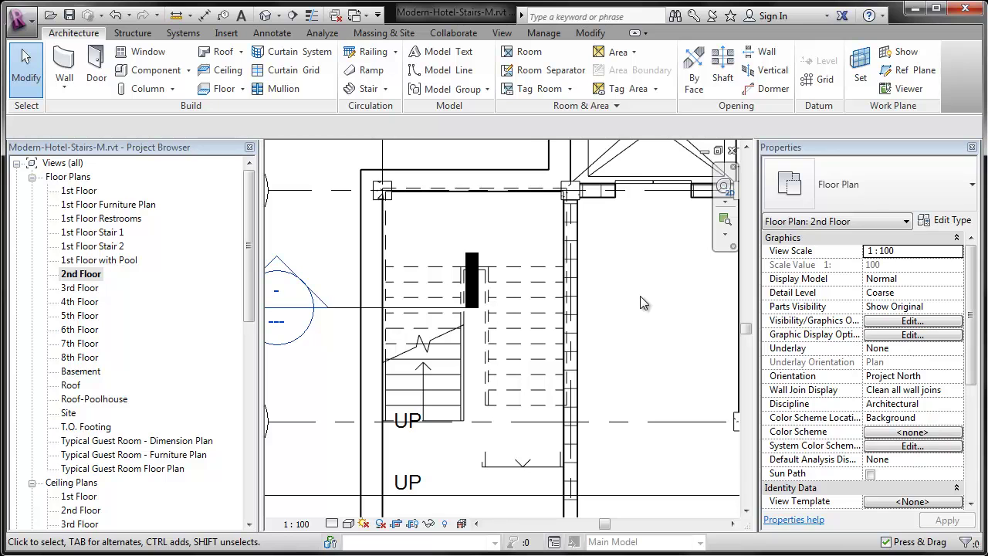
- Set the 2nd Floor plan's detail level to Medium
click(349, 524)
click(369, 430)
click(332, 524)
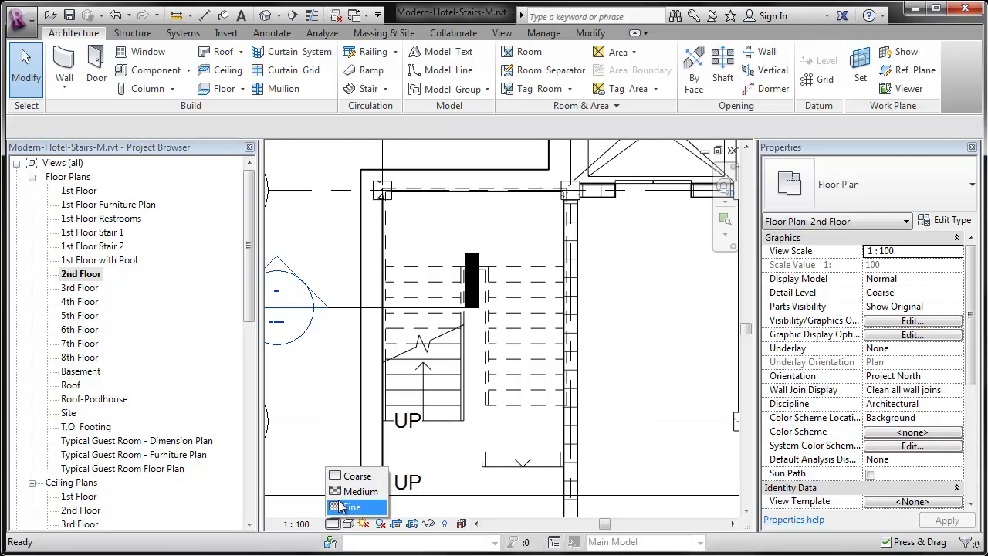
click(345, 494)
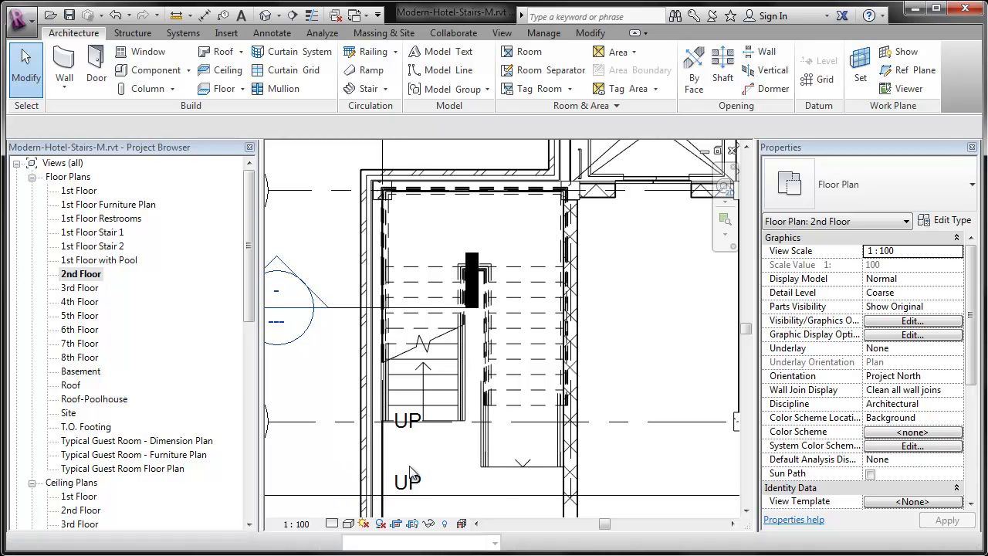
scroll(423, 405, up, 2)
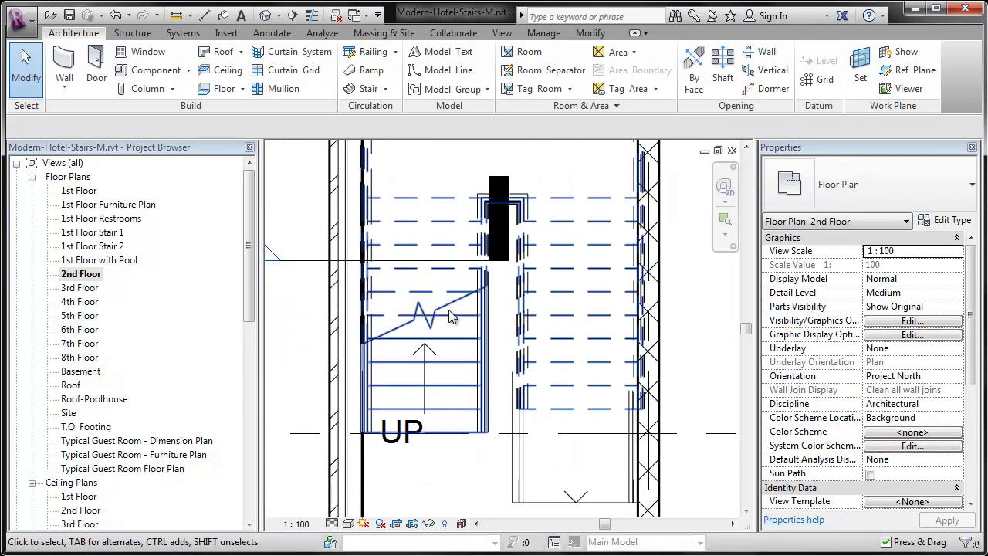
- Change the new stair's wall-side railing type to Hotel Handrails Only
click(374, 153)
scroll(374, 153, up, 1)
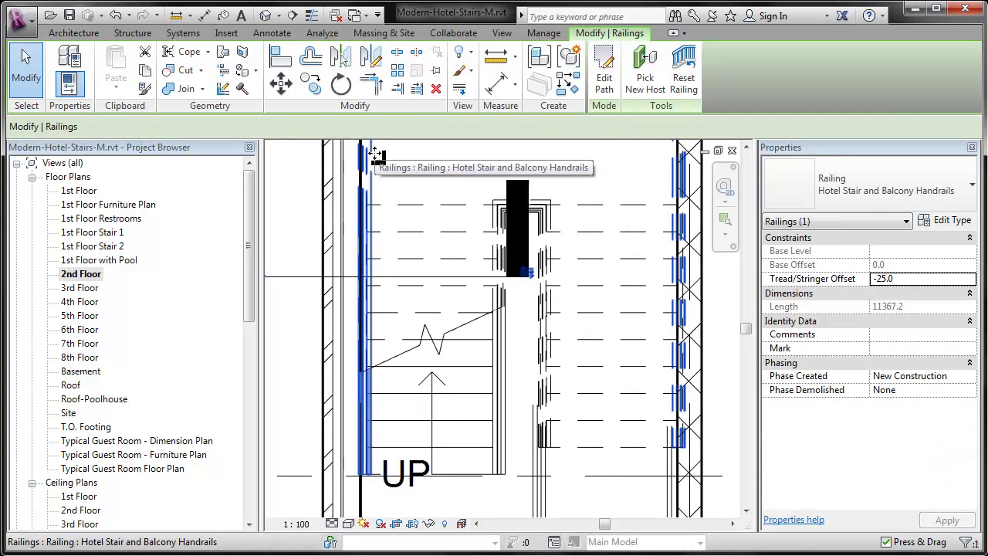
click(847, 192)
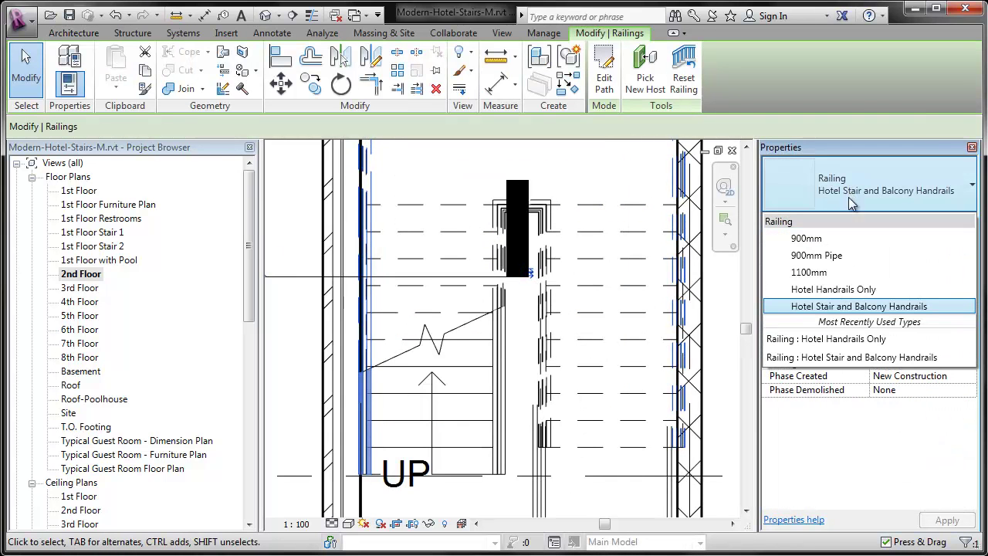
click(862, 290)
click(488, 490)
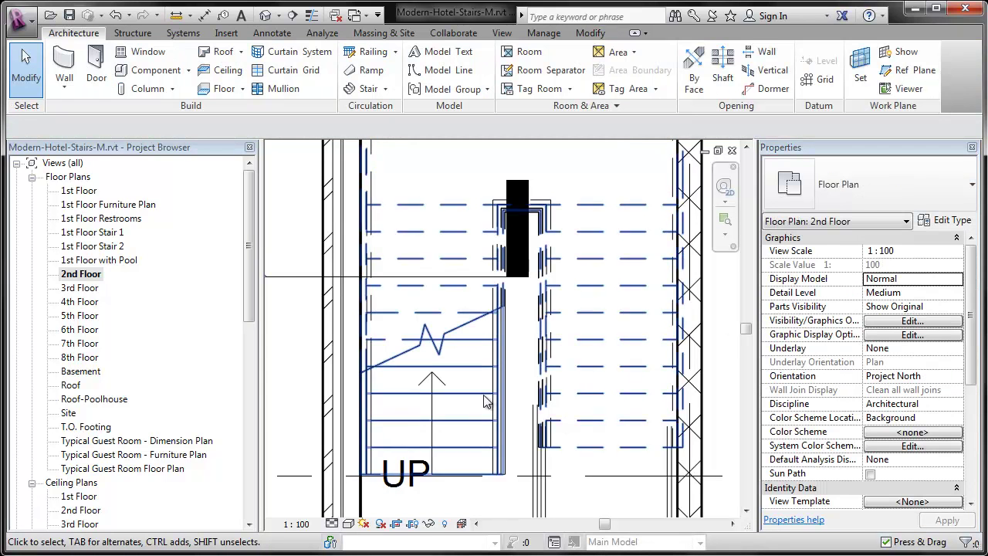
scroll(478, 305, down, 1)
scroll(478, 305, down, 1)
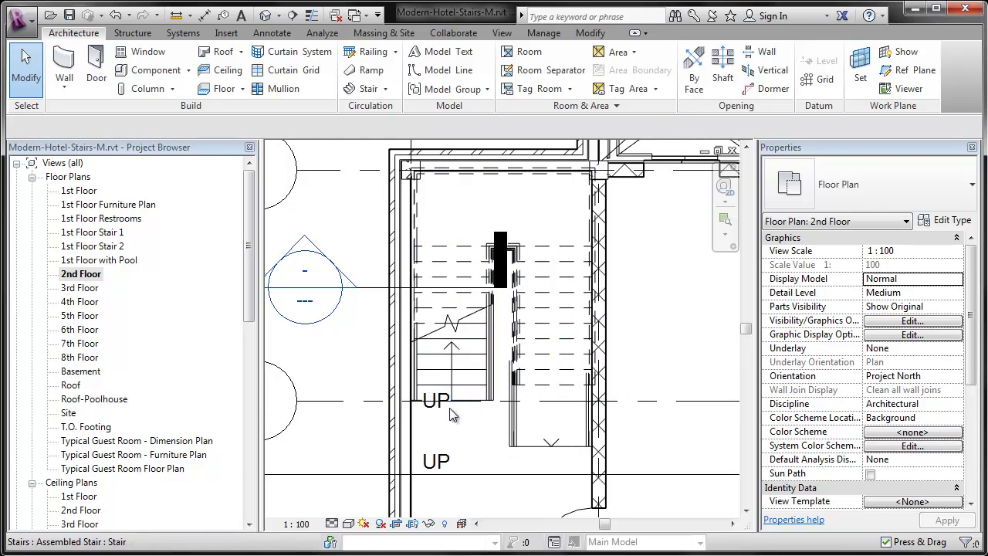
- Open the 5th Floor plan and try a Medium detail level for it
double_click(96, 322)
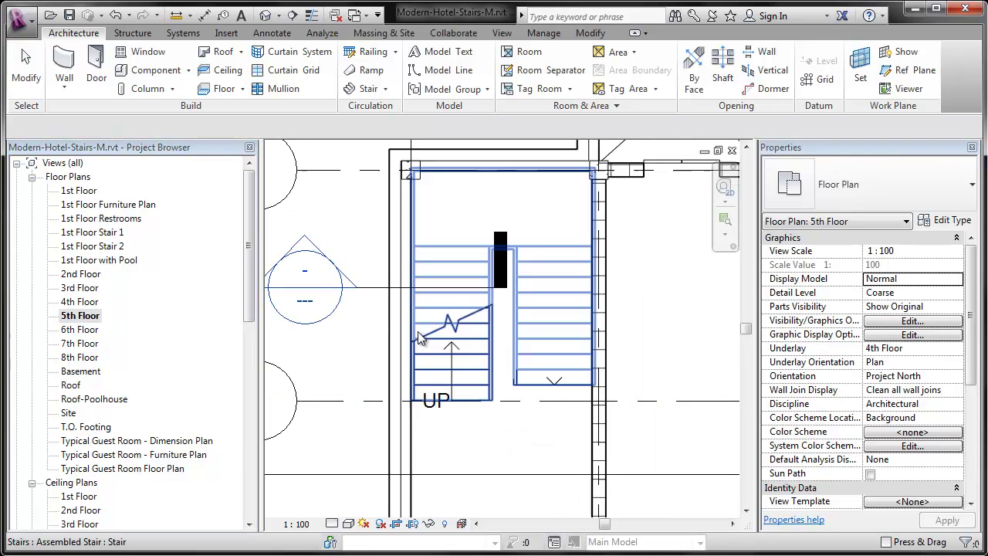
click(331, 524)
click(344, 491)
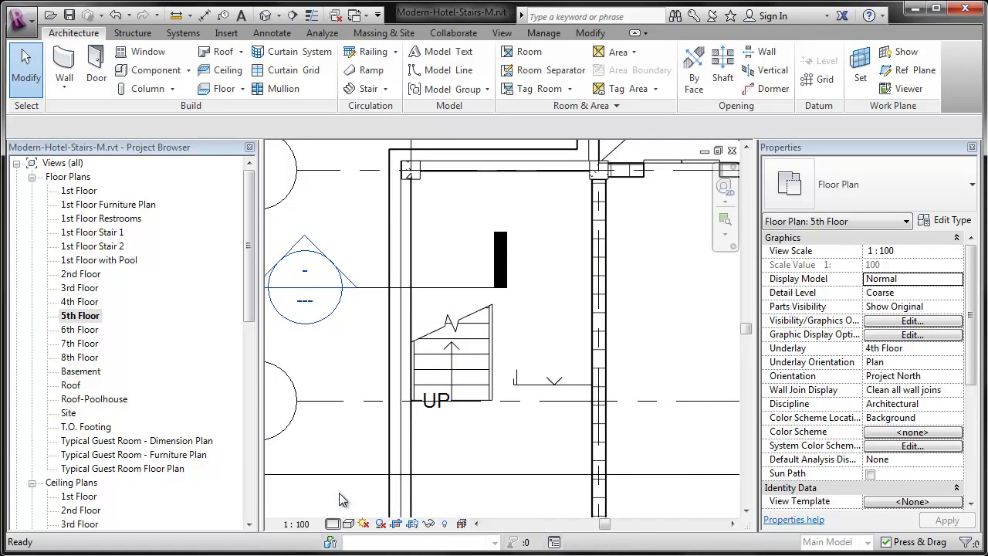
key(ctrl+z)
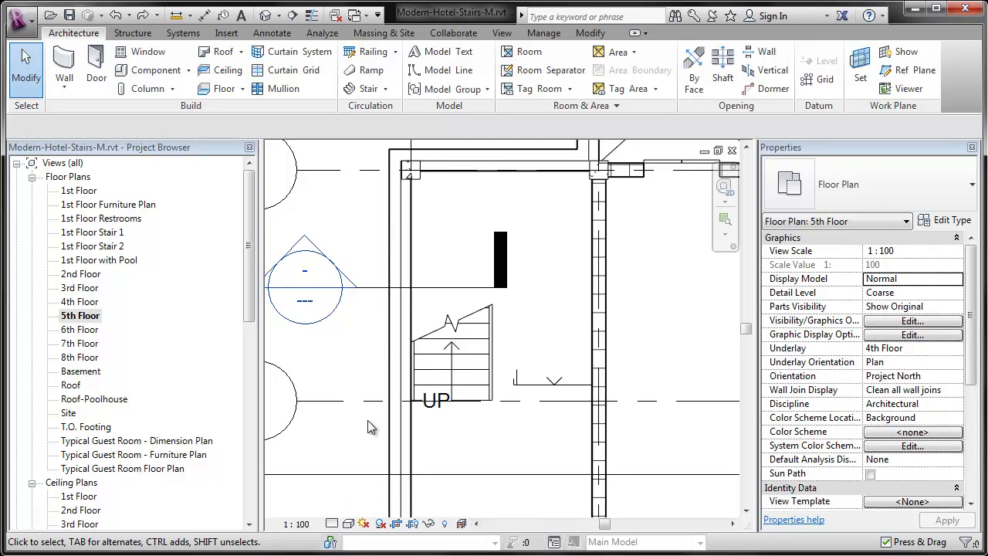
- Open the East-West Section to examine the multistory stair across all floors
drag(247, 316, 247, 449)
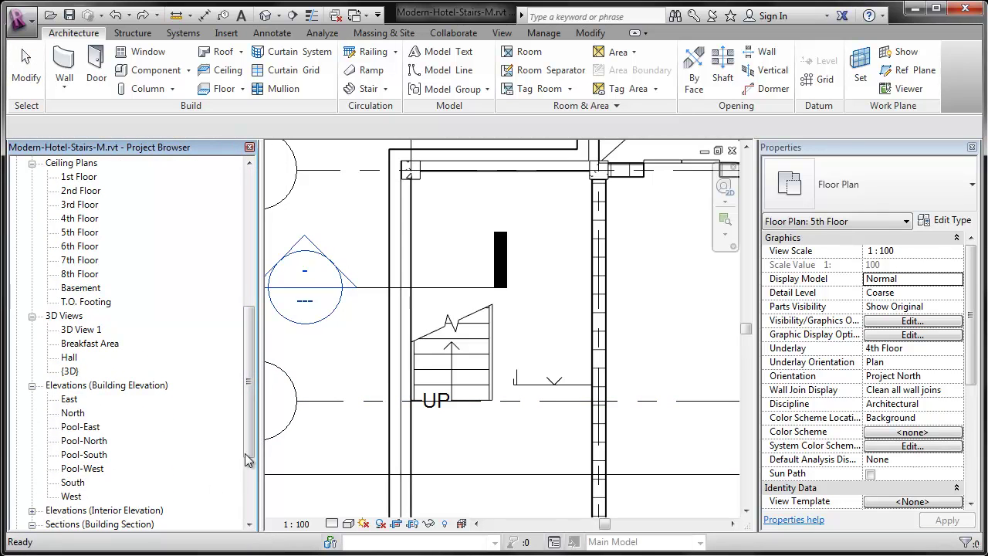
scroll(241, 478, down, 3)
double_click(109, 430)
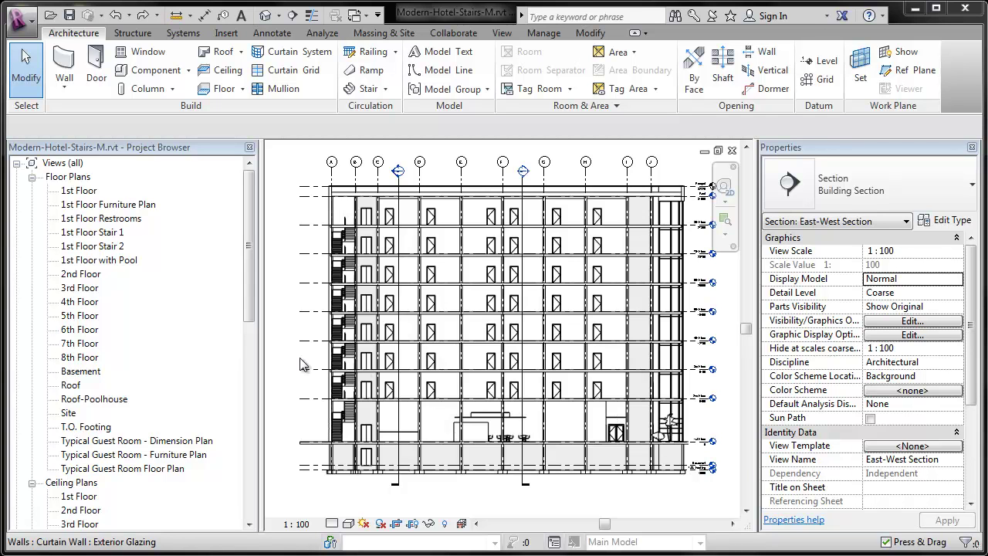
- Return to the 2nd Floor plan and set its visual style to Wireframe
double_click(80, 275)
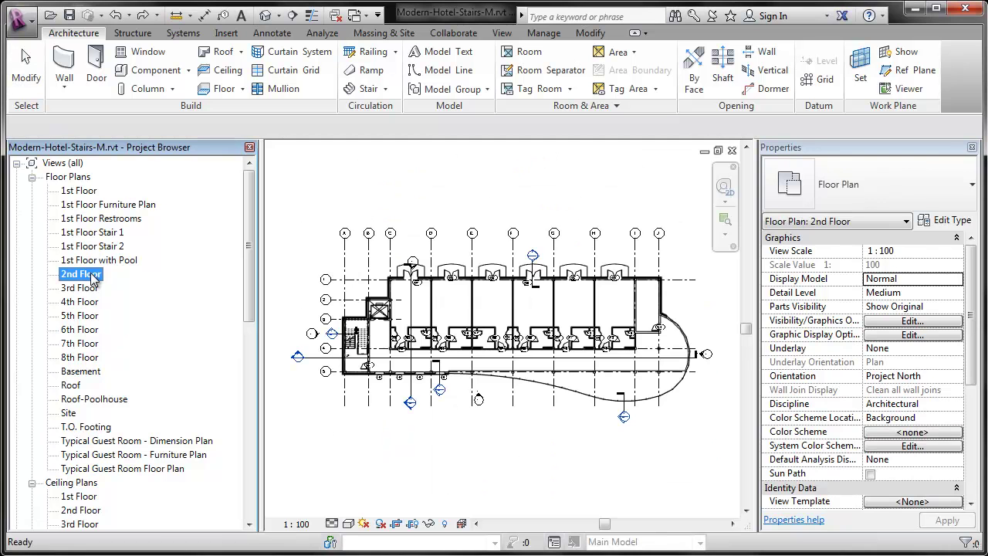
click(287, 246)
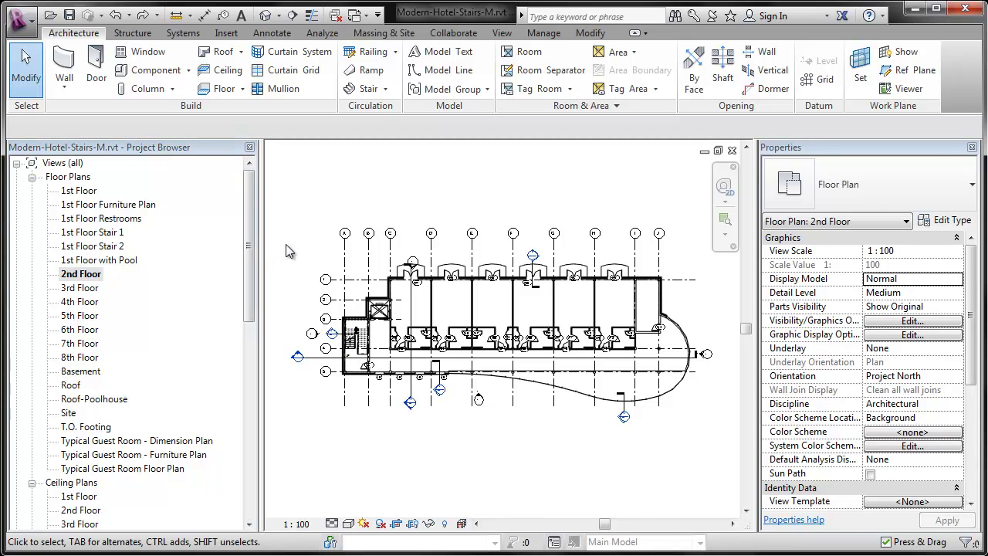
click(348, 524)
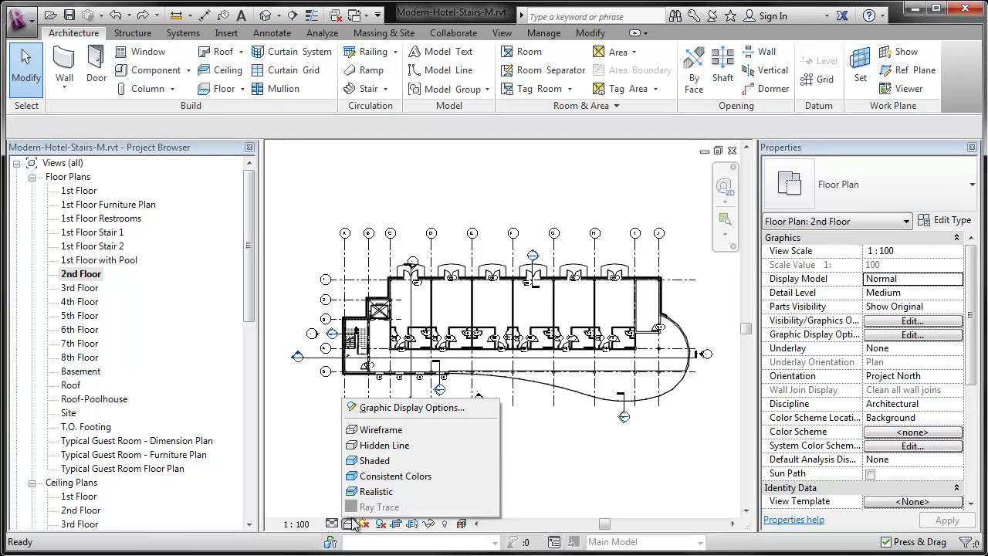
click(373, 432)
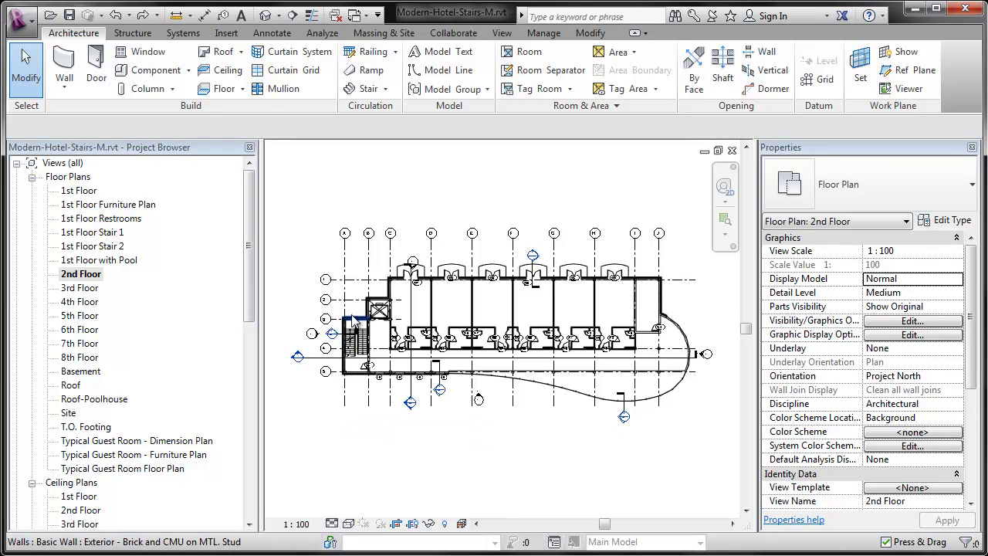
- Select the 2nd Floor's Generic 300mm floor by its balcony edge and open its boundary for editing
scroll(358, 320, up, 5)
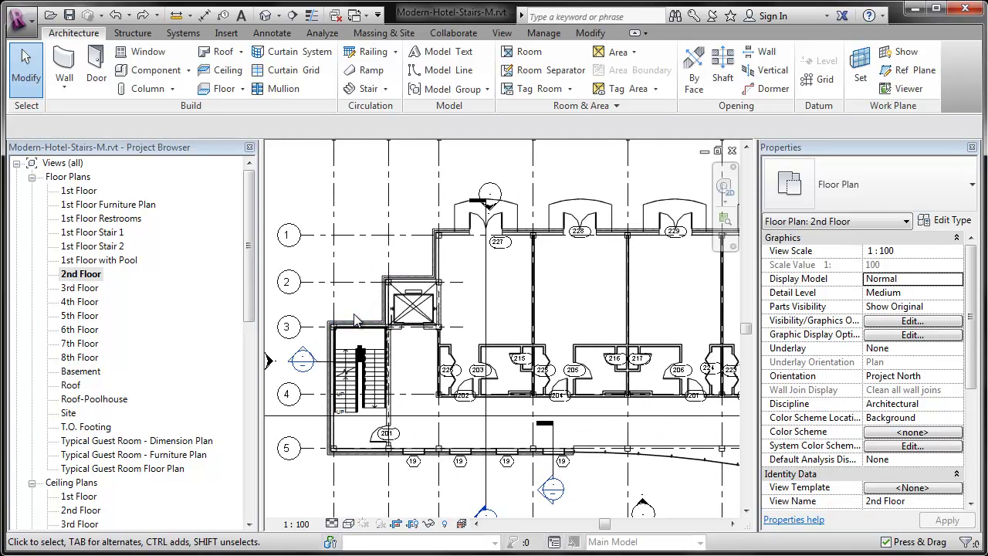
scroll(363, 475, up, 2)
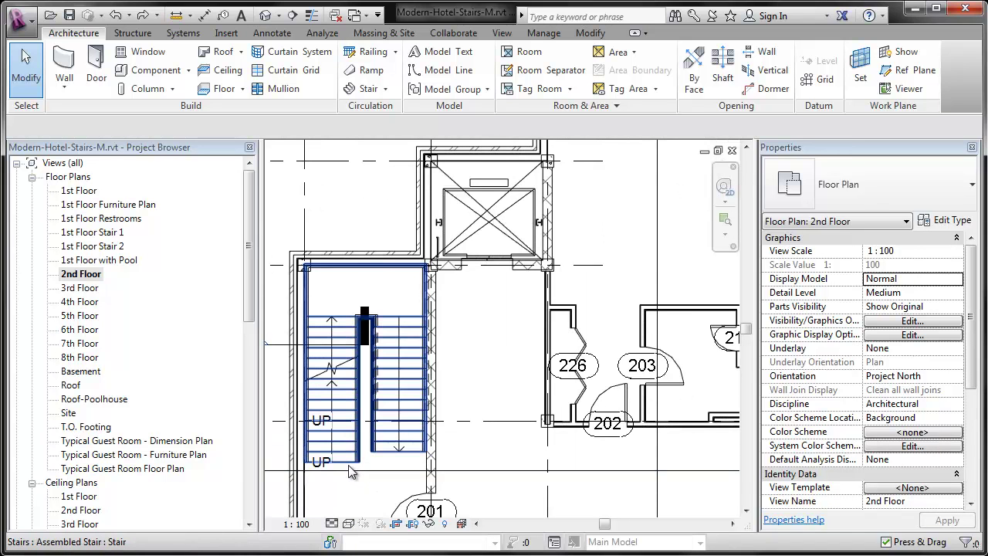
scroll(414, 374, up, 2)
middle_drag(466, 310, 471, 327)
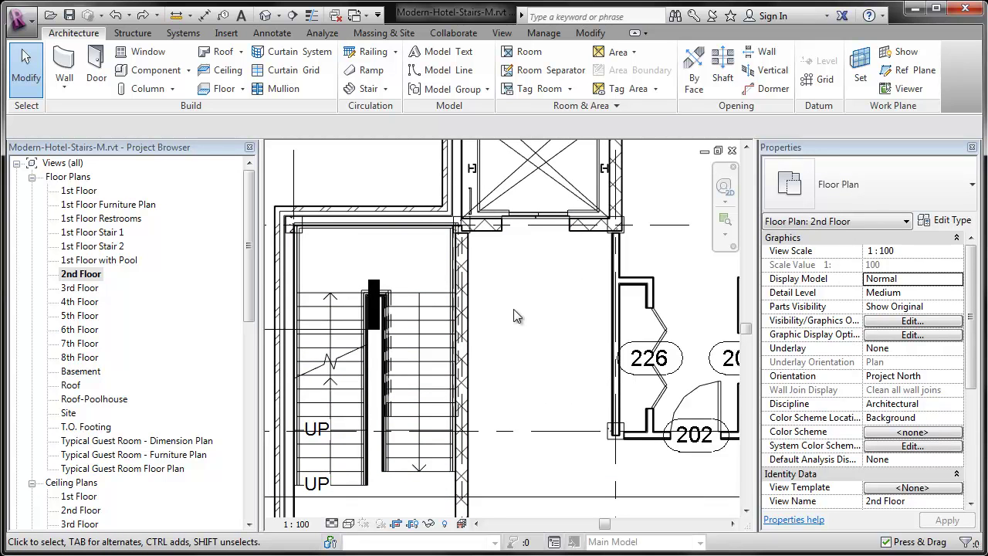
scroll(504, 364, down, 2)
middle_drag(596, 279, 531, 367)
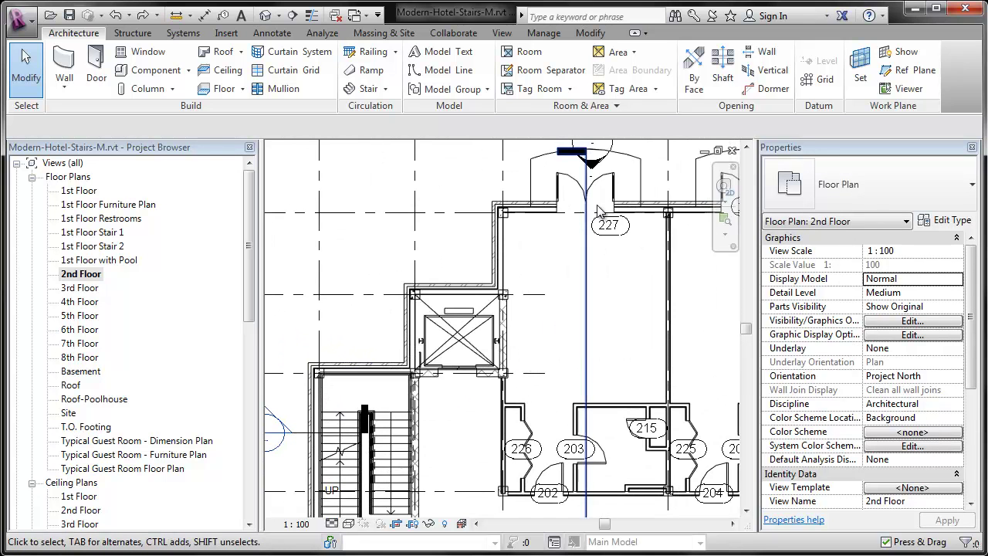
click(641, 182)
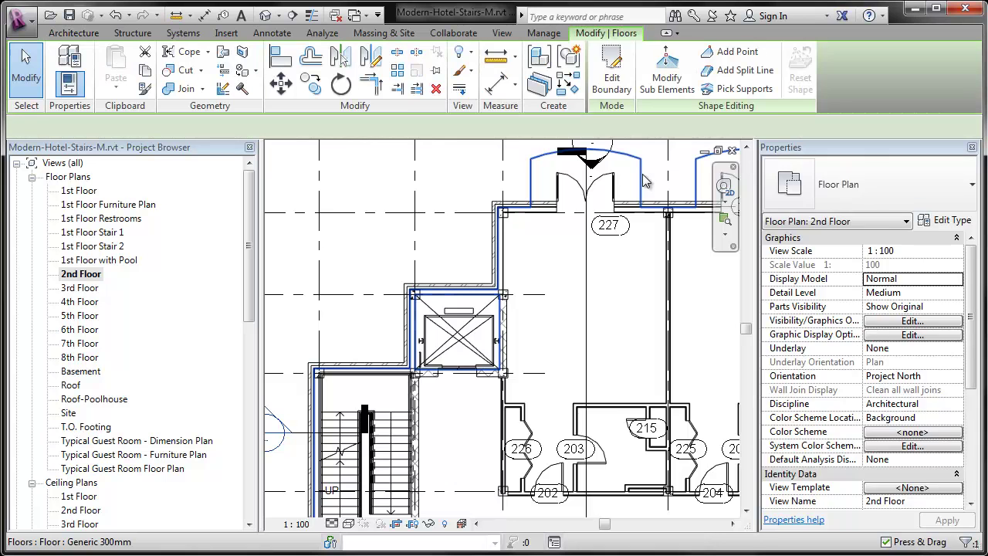
click(614, 86)
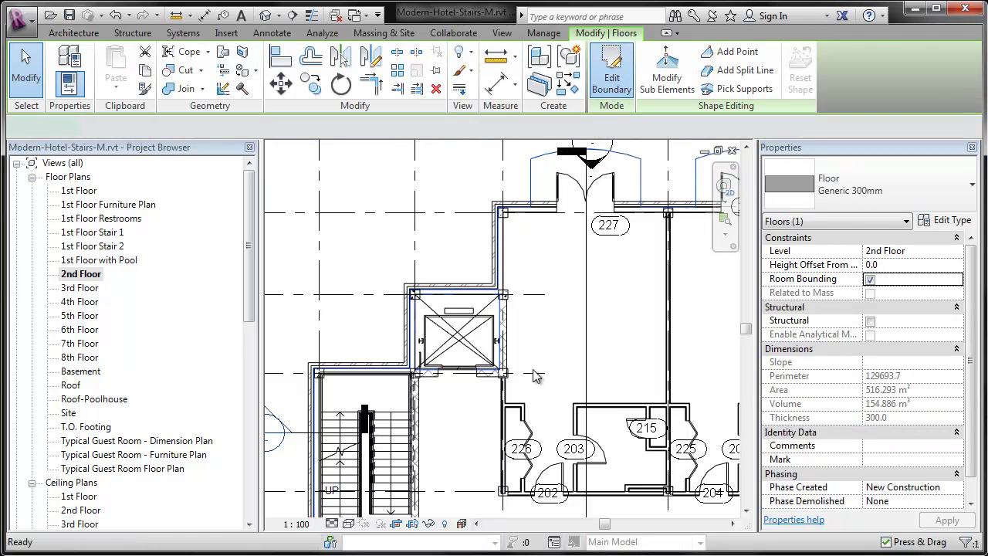
middle_drag(540, 374, 569, 325)
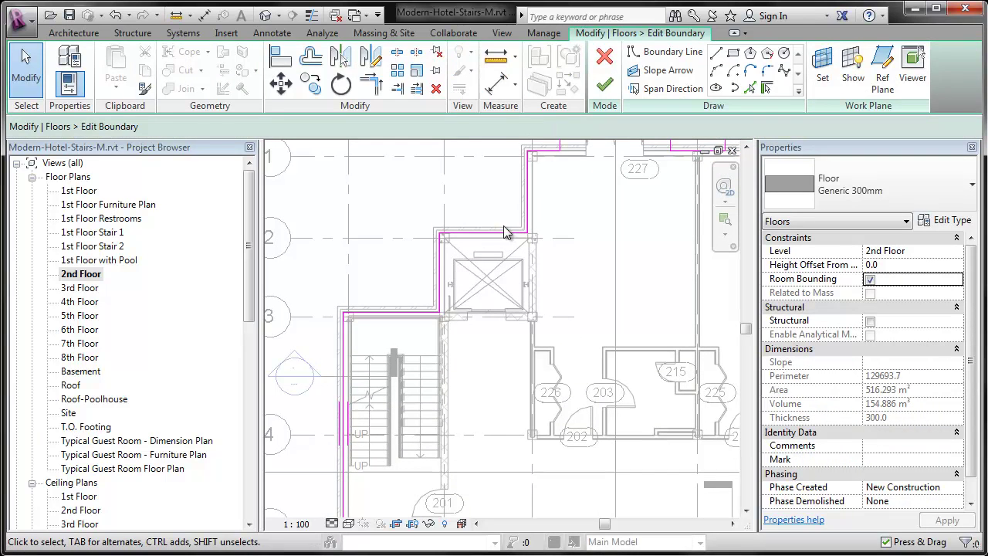
- Add a floor boundary line by picking the riser edge of the up flight nearest grid line 4
middle_drag(475, 416, 450, 280)
scroll(450, 280, up, 4)
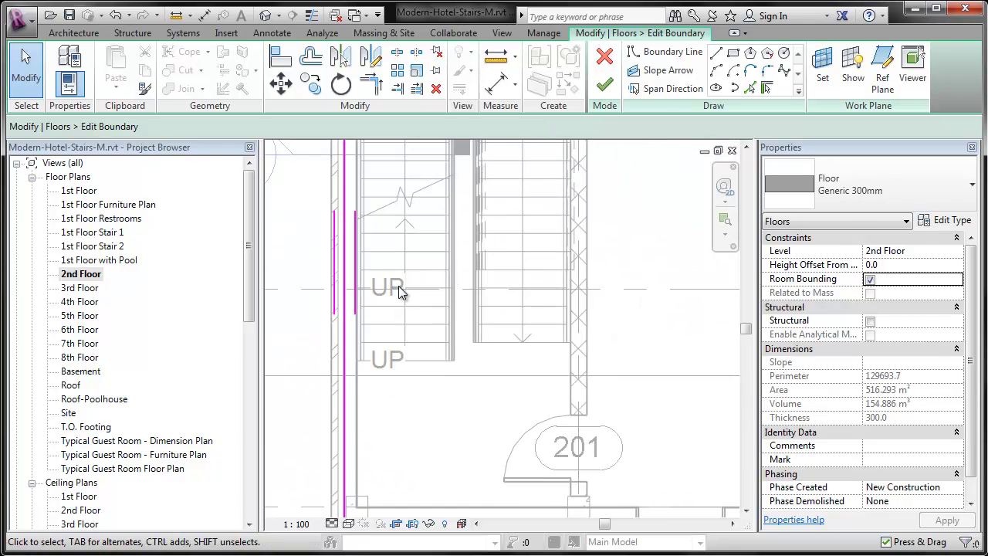
click(750, 87)
scroll(420, 286, up, 2)
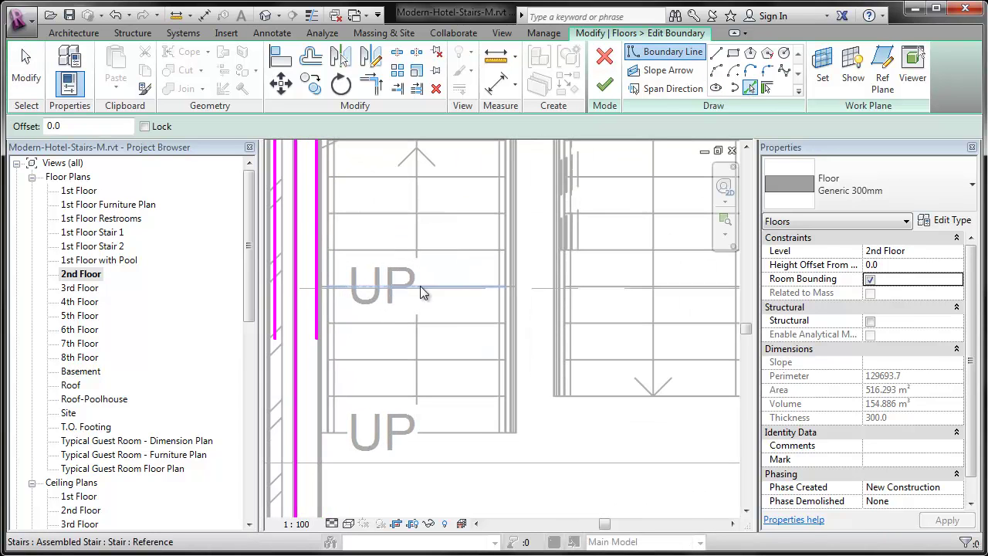
click(439, 249)
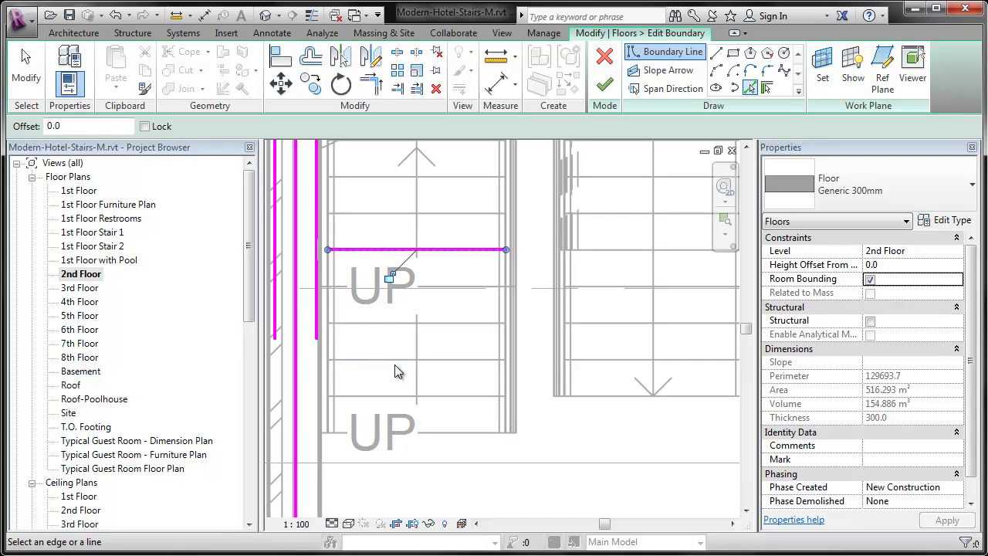
key(ctrl+z)
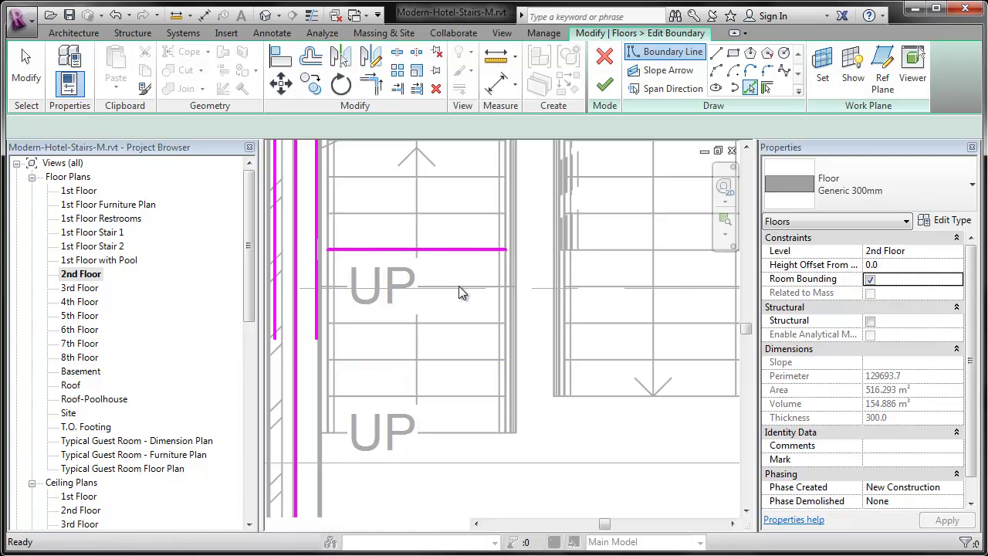
click(459, 286)
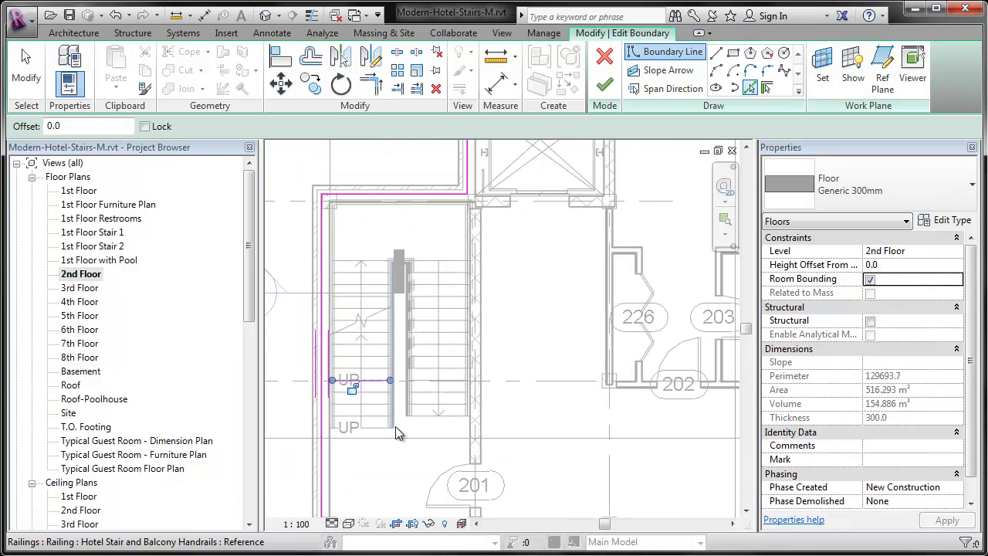
- Pick the last riser edge of the down flight and the handrail edge beside the up flight as floor boundary lines
scroll(419, 424, up, 4)
click(427, 412)
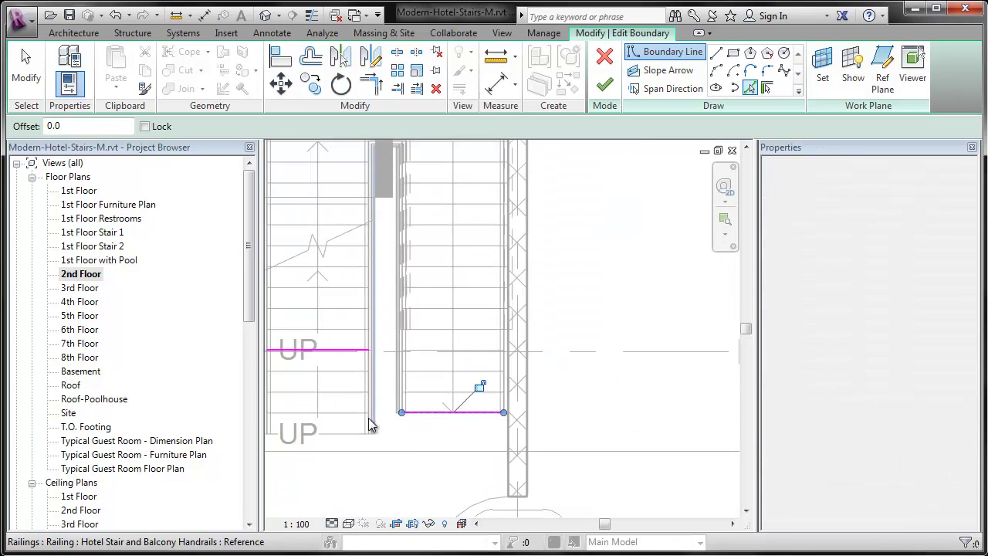
scroll(363, 416, up, 3)
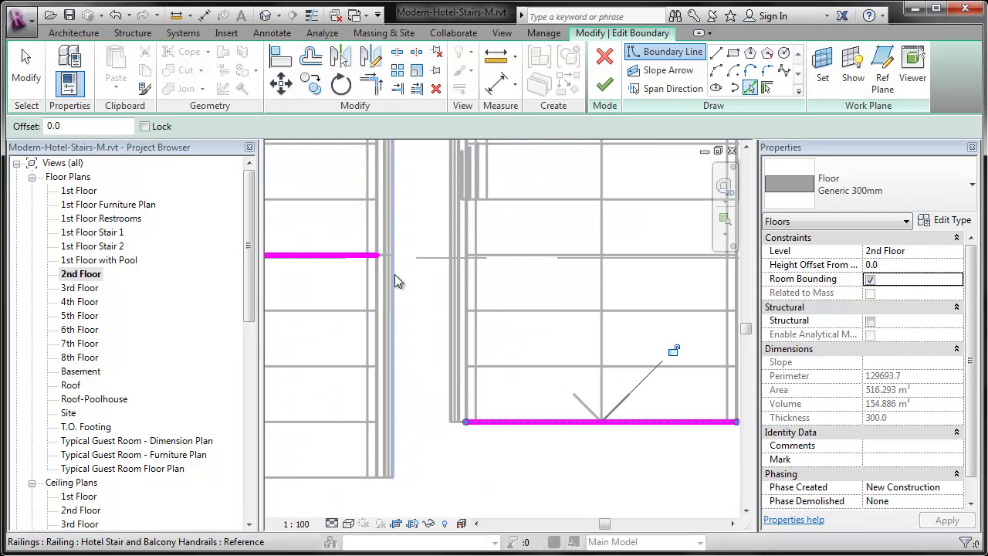
scroll(400, 273, up, 3)
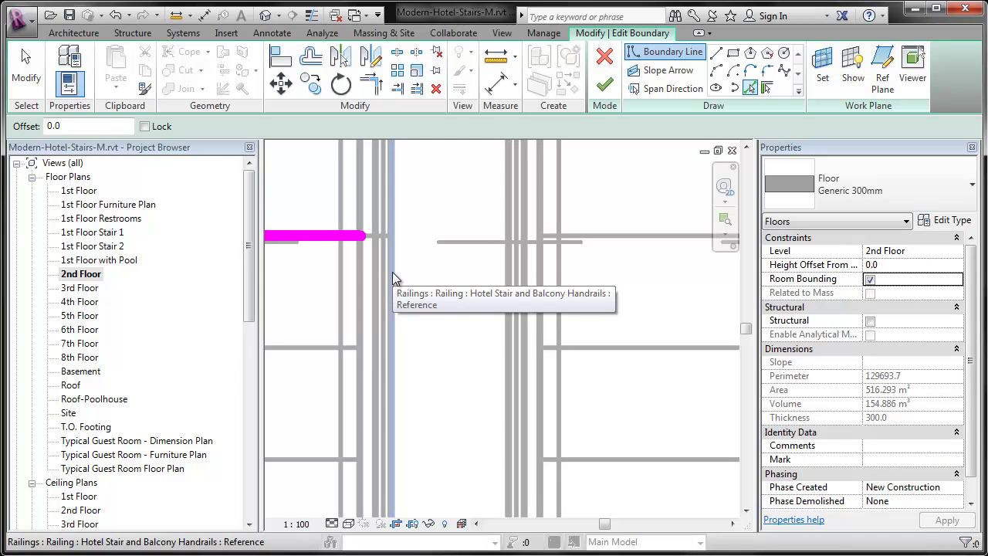
click(392, 271)
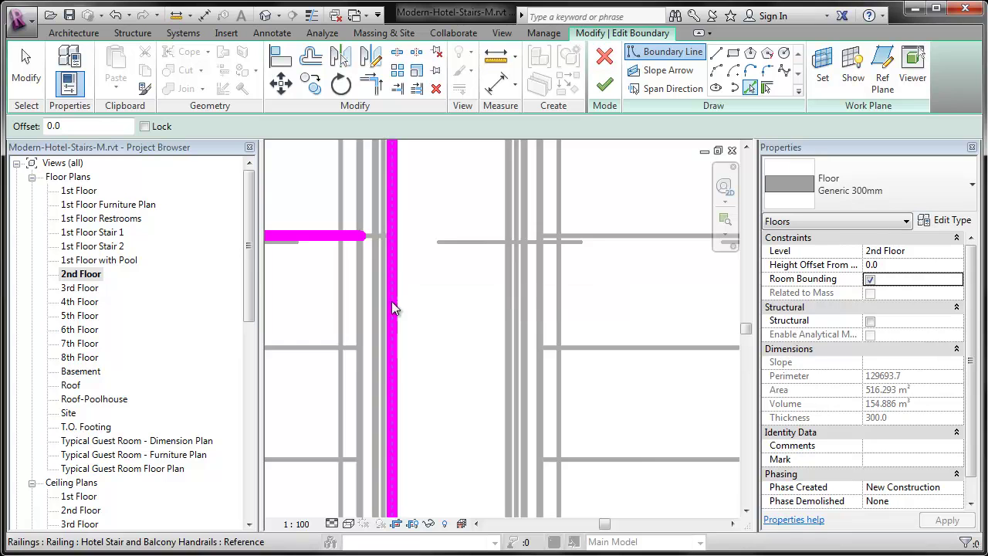
- Add a boundary line by picking the wall between the stairwell and the corridor, using Pick Walls
scroll(408, 375, down, 4)
middle_drag(661, 331, 620, 437)
scroll(508, 152, up, 1)
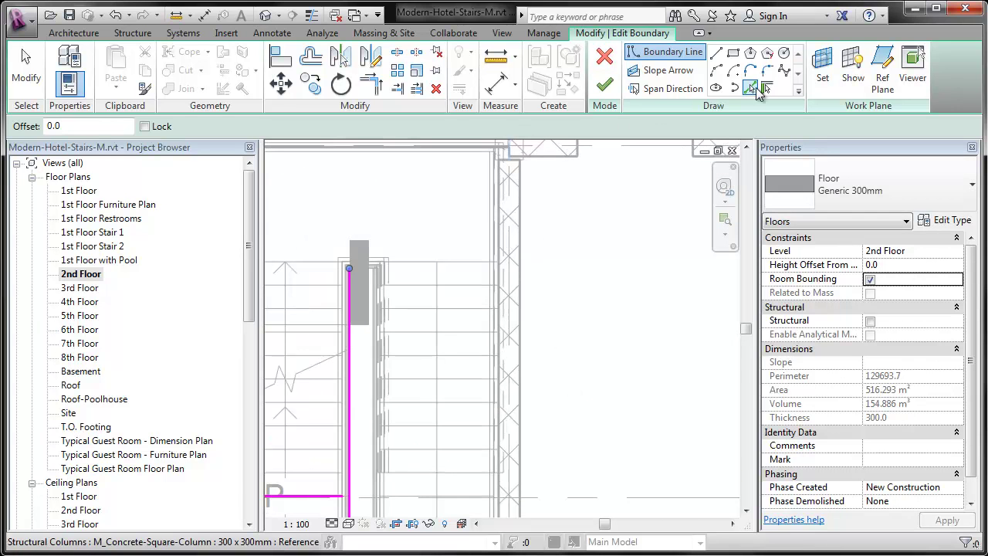
click(766, 87)
click(501, 382)
scroll(569, 359, down, 2)
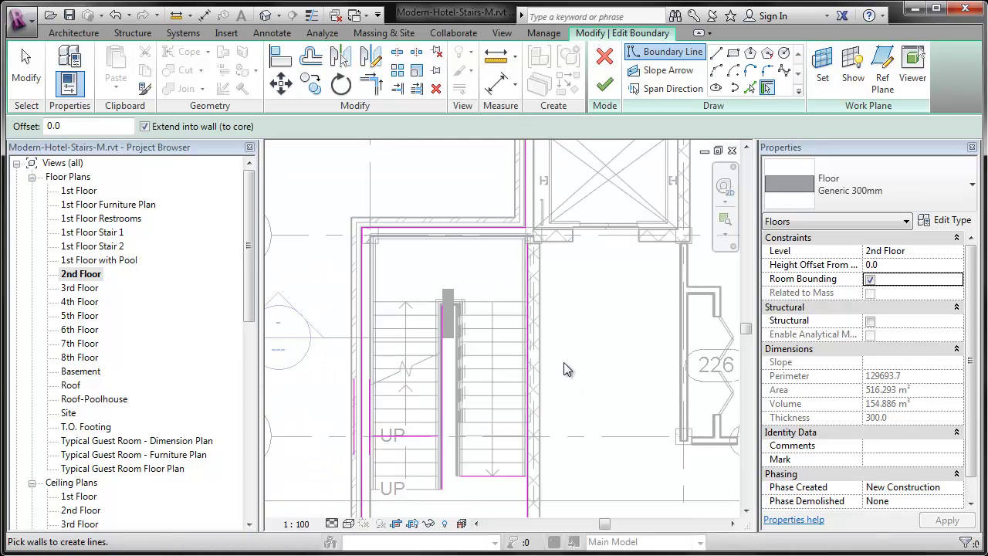
- Trim the outer wall, flight edge, handrail and corridor wall boundary lines to corners so the floor stops at the stairs
key(Escape)
key(Escape)
key(t)
key(r)
click(354, 418)
click(395, 354)
click(395, 354)
click(433, 363)
click(433, 362)
click(463, 392)
click(519, 382)
middle_drag(556, 273, 494, 428)
key(Escape)
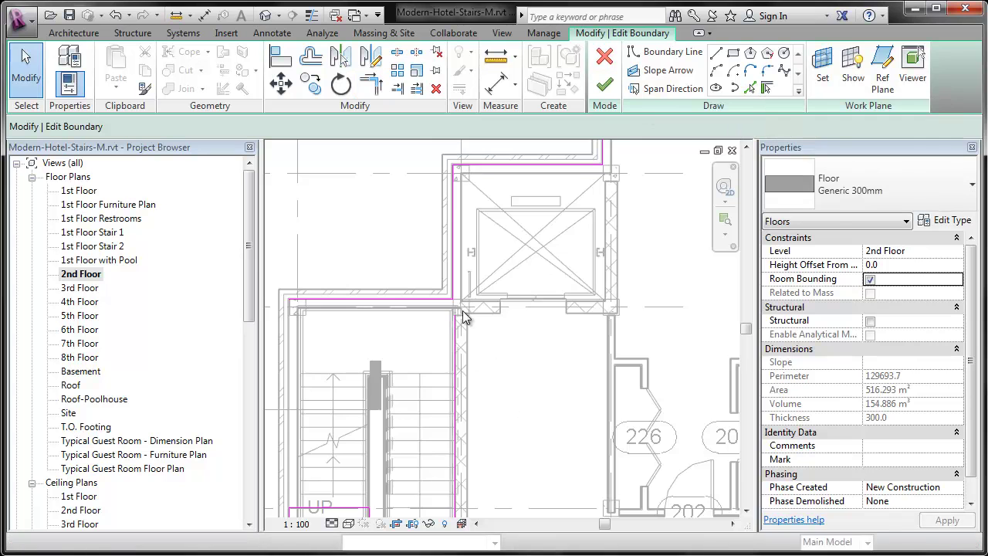
- Draw a boundary line joining the end of the stairwell wall line to the floor corner beside the elevator shaft
scroll(450, 342, up, 3)
click(666, 51)
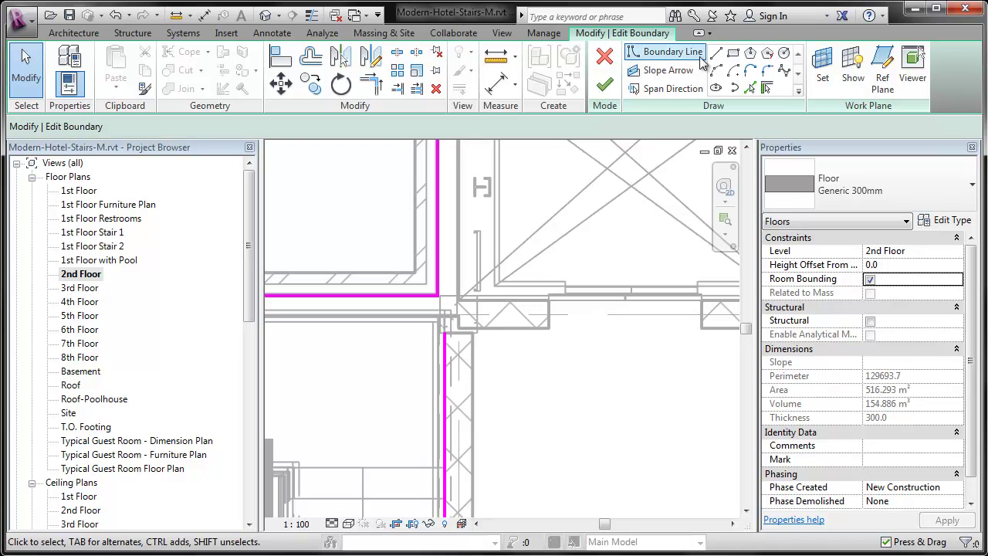
click(443, 333)
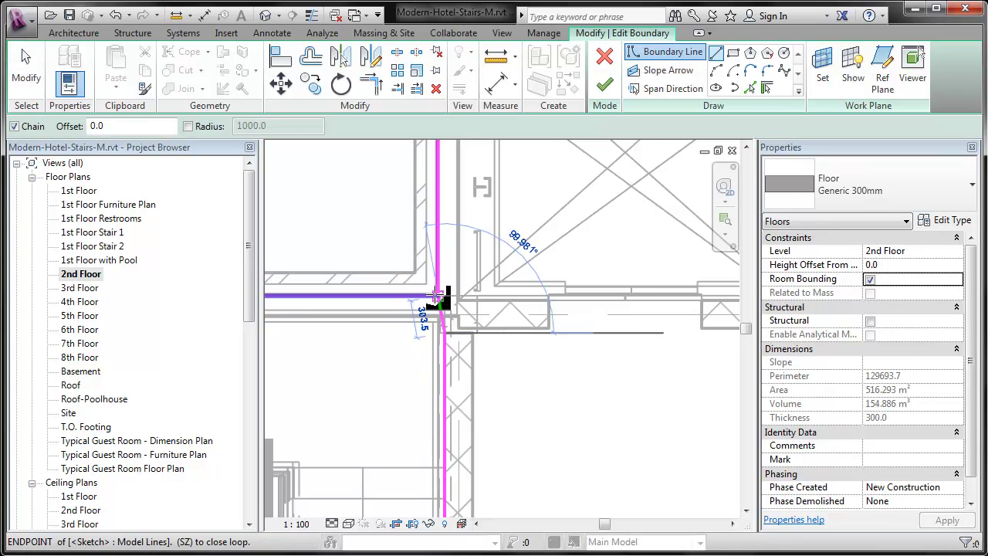
click(438, 296)
key(Escape)
key(Escape)
- Delete the leftover boundary line along the stairwell's exterior wall at grid line 3
scroll(672, 309, down, 2)
click(322, 313)
key(Escape)
scroll(353, 323, down, 2)
scroll(370, 340, down, 2)
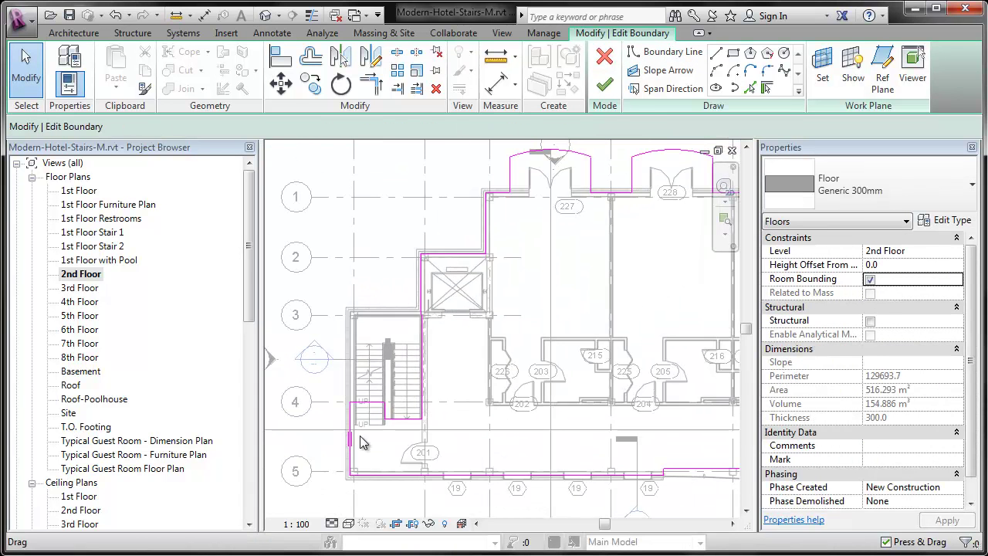
- Finish the 2nd Floor's floor boundary and decline to join and cut the overlapping volume out of the walls
mouse_move(321, 497)
mouse_down()
mouse_move(487, 235)
mouse_move(468, 239)
mouse_up()
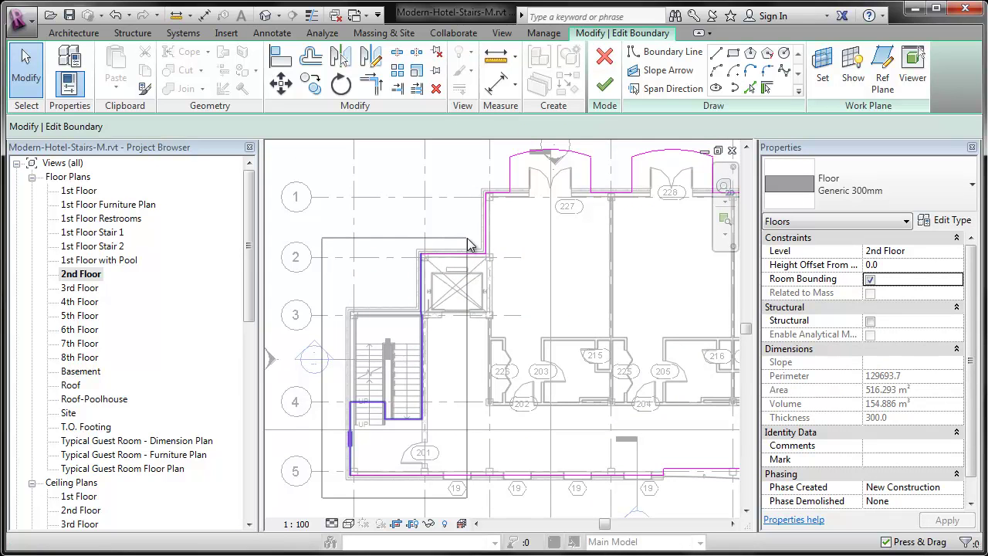
drag(468, 245, 469, 231)
key(Escape)
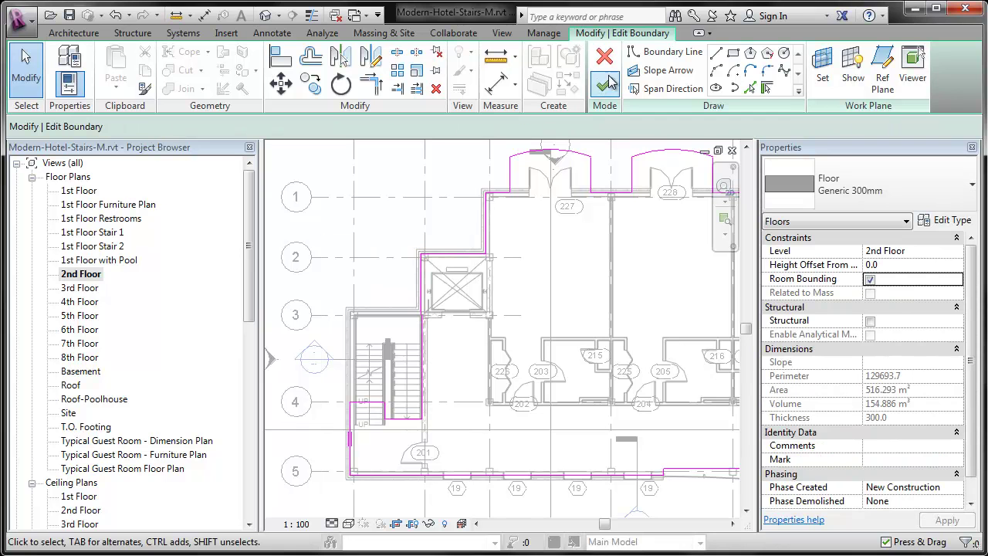
click(607, 87)
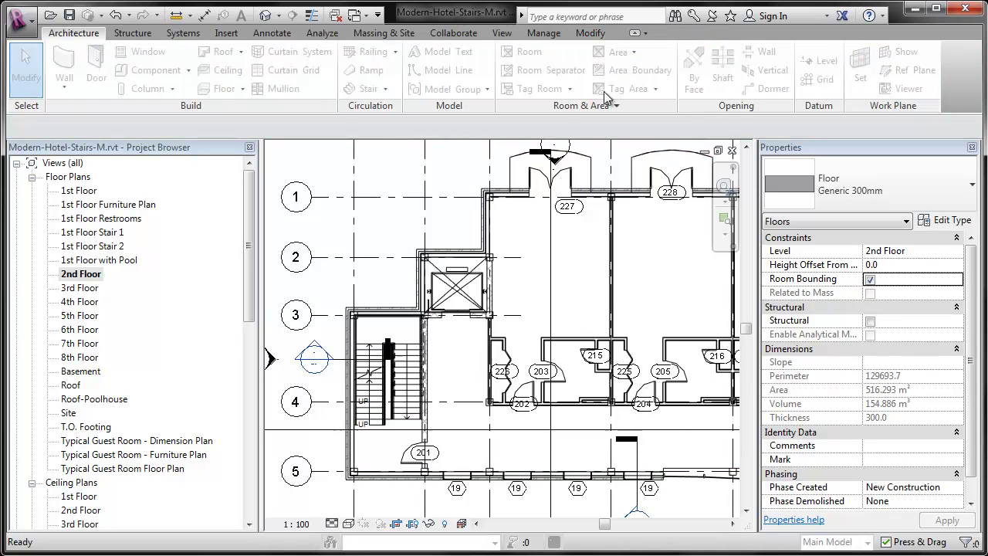
click(719, 352)
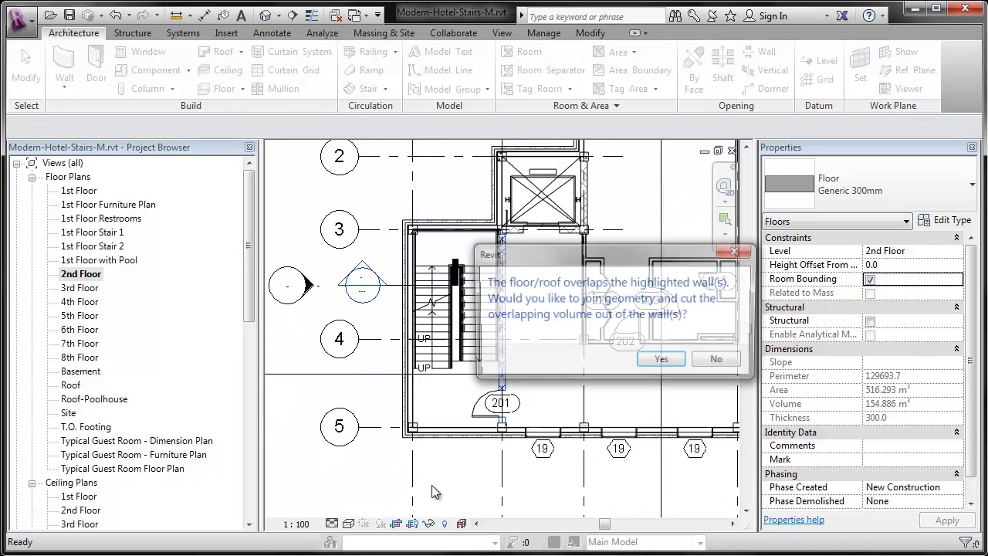
click(720, 360)
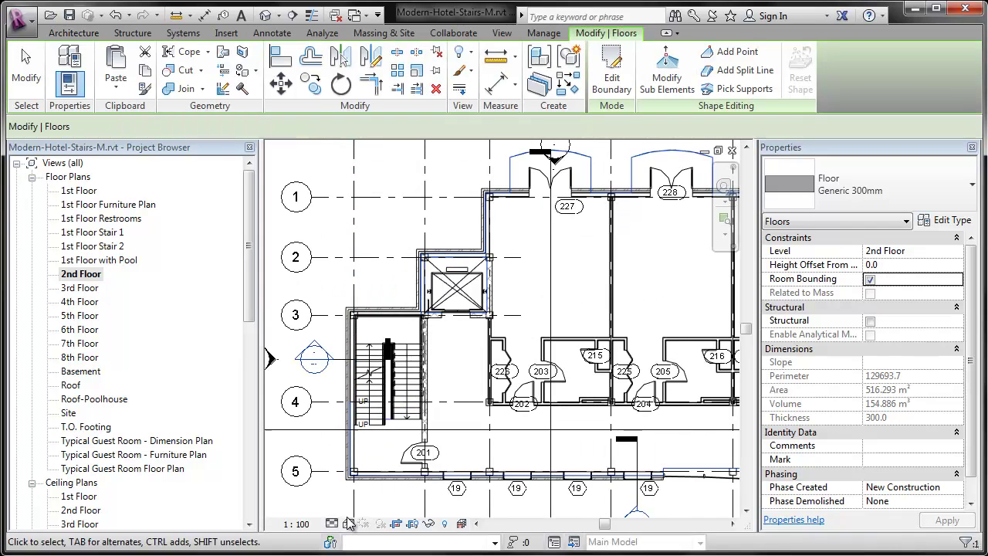
- Set the 2nd Floor plan's visual style back to Hidden Line and deselect the floor
click(348, 523)
click(369, 461)
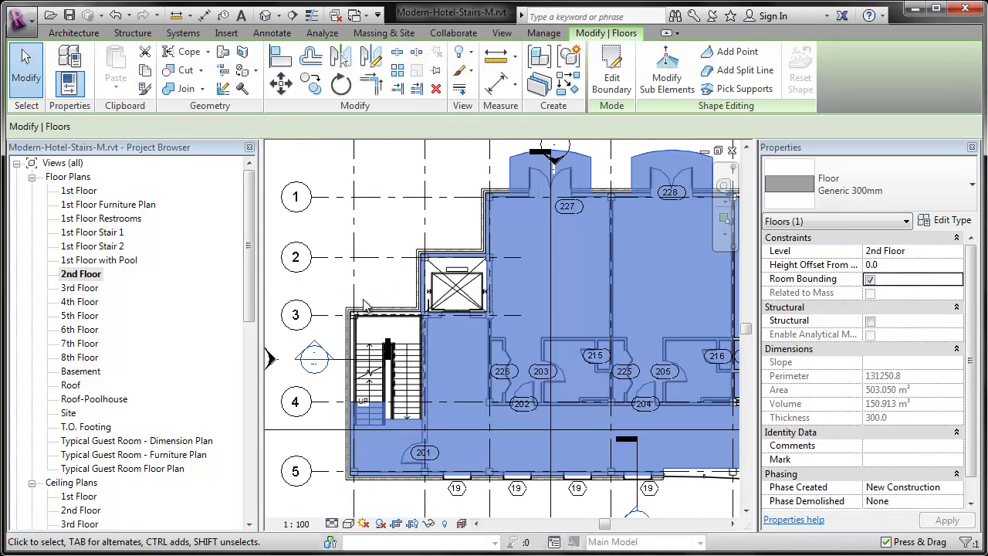
click(385, 276)
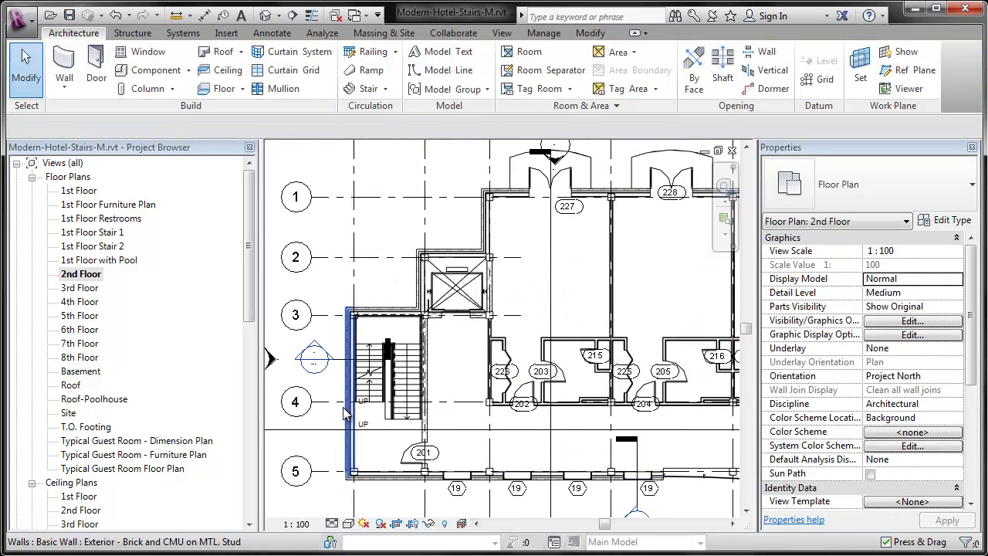
- Select the stair rising from the 1st Floor and examine how both flights meet the new floor edge
scroll(362, 385, up, 4)
scroll(427, 462, up, 1)
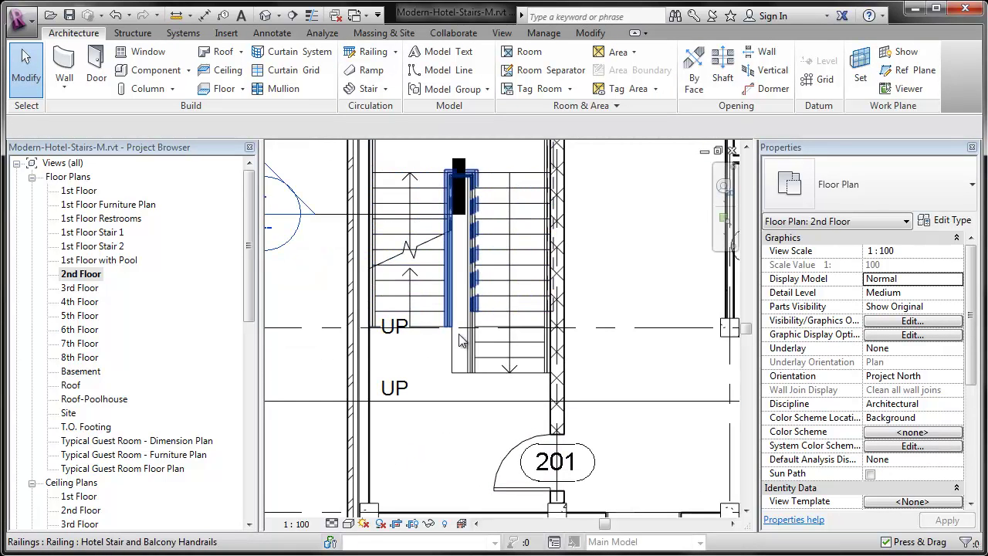
click(481, 364)
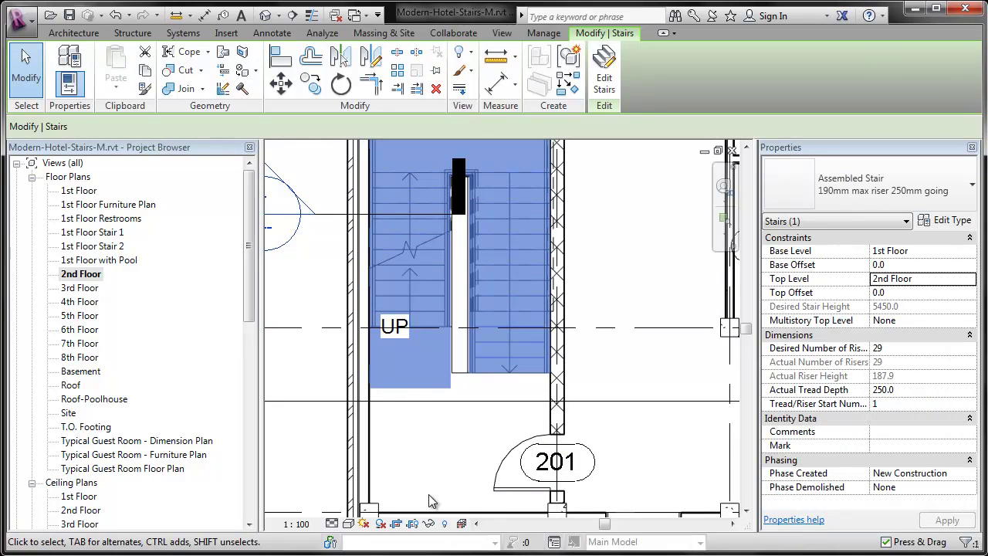
key(Escape)
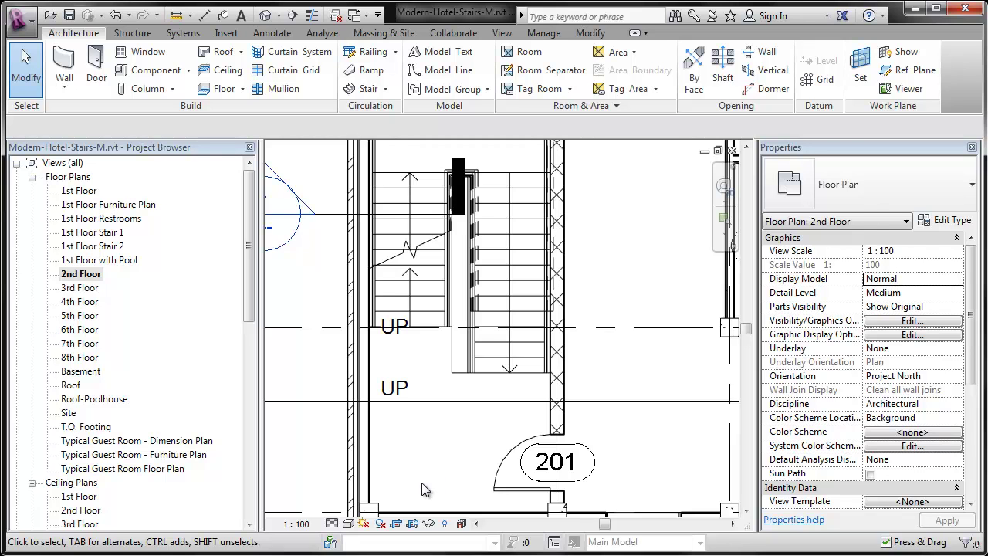
scroll(422, 482, down, 3)
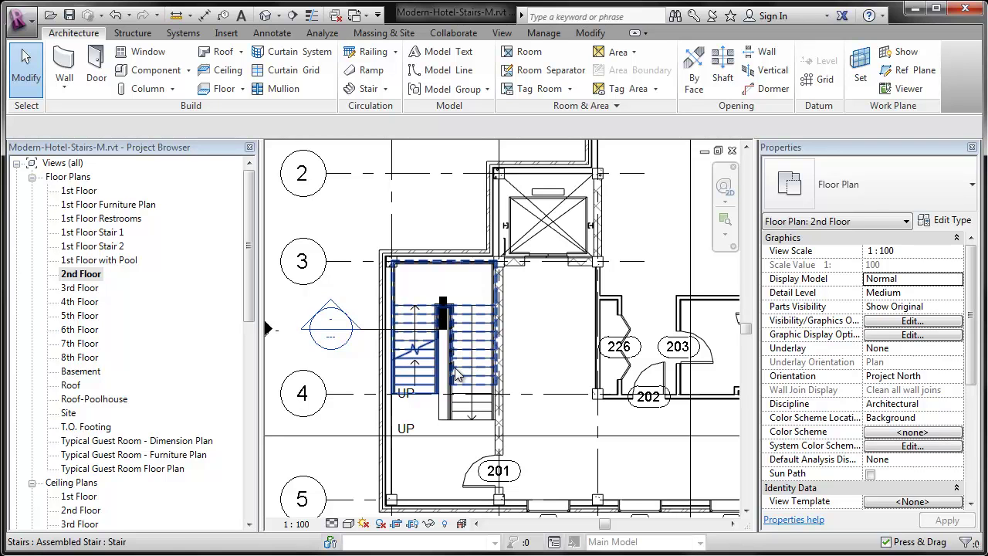
- Open the 3rd Floor plan and check the floor covering the stairwell by selecting the elements around it
double_click(77, 289)
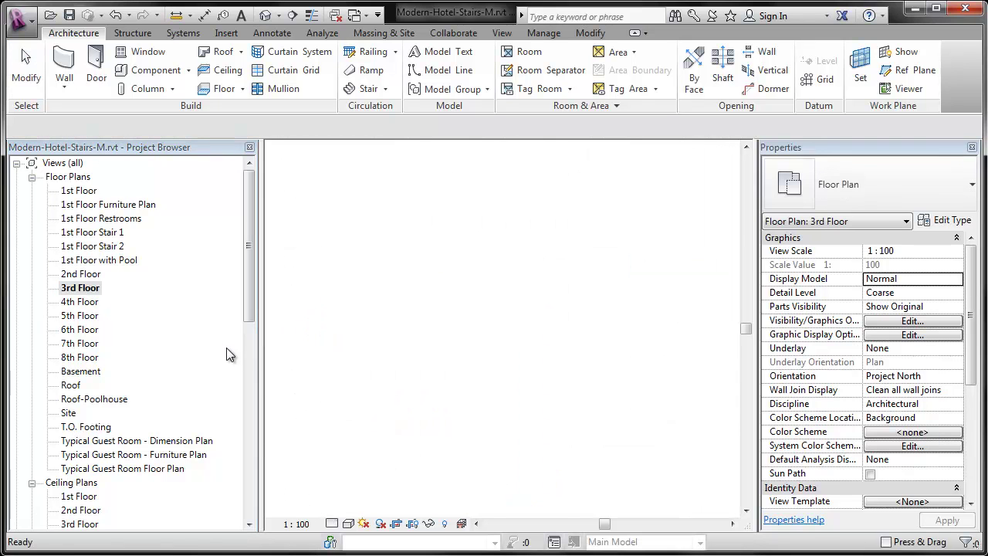
drag(556, 290, 525, 226)
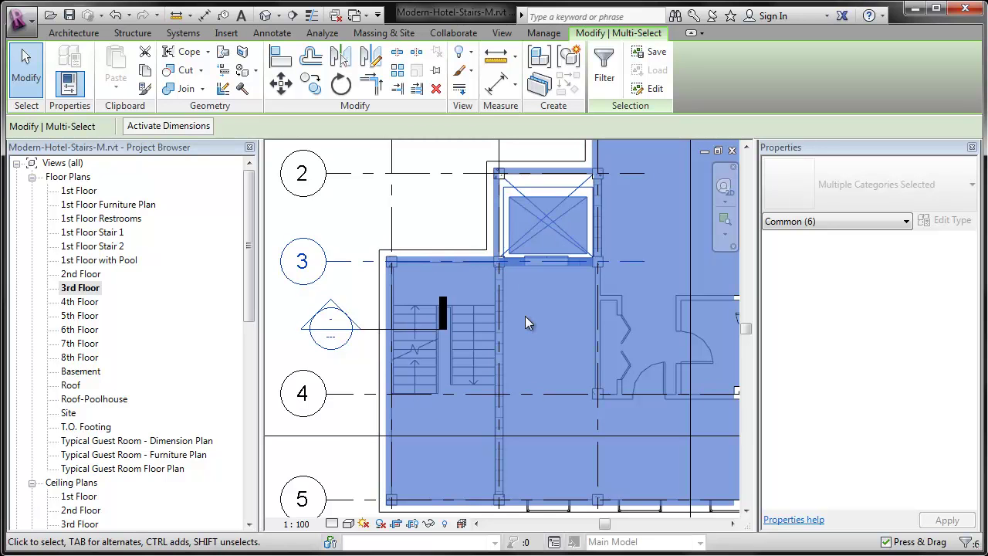
click(472, 214)
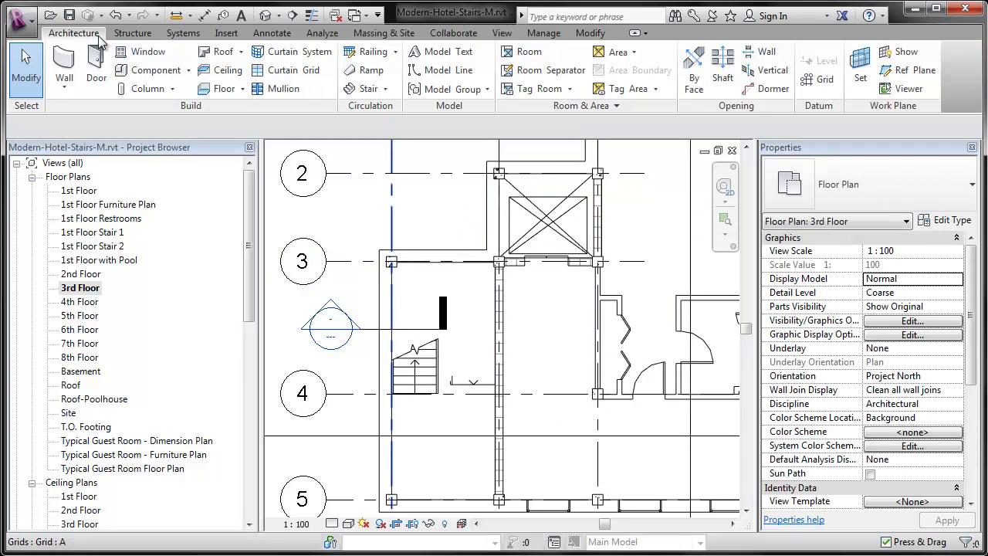
- Start a shaft opening and sketch a rectangular boundary about 2900 by 3740 mm from the up flight's first riser to the stairwell's far wall
click(722, 68)
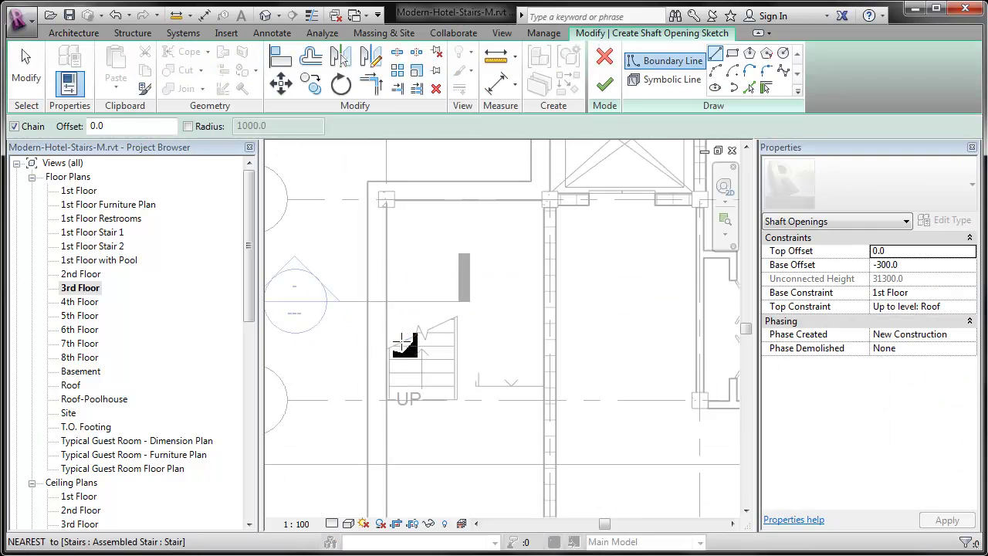
scroll(401, 382, up, 4)
click(731, 52)
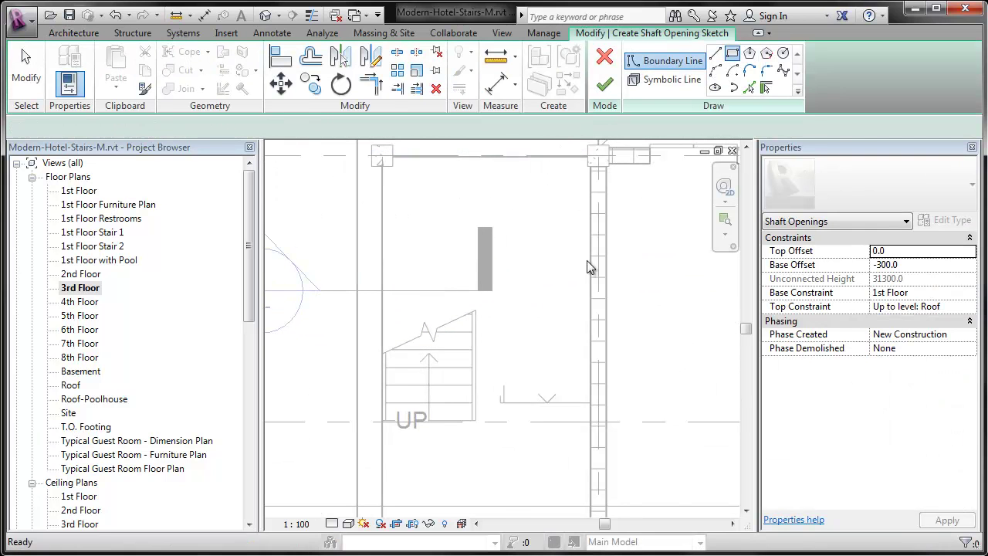
click(382, 420)
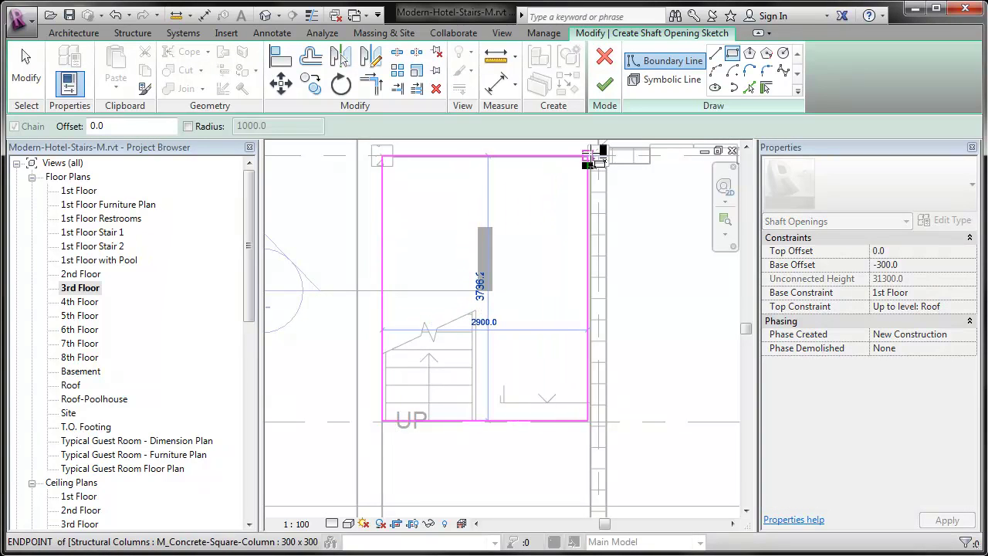
click(590, 156)
- Sketch a second rectangle from the down flight's last riser, overlapping the shaft boundary's corner and the corridor wall
scroll(515, 436, up, 3)
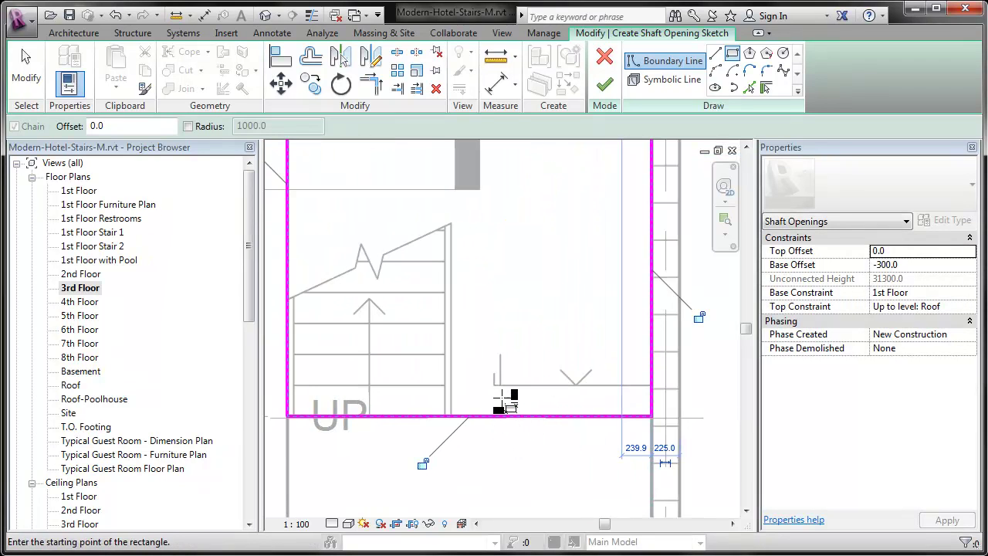
click(500, 385)
click(689, 469)
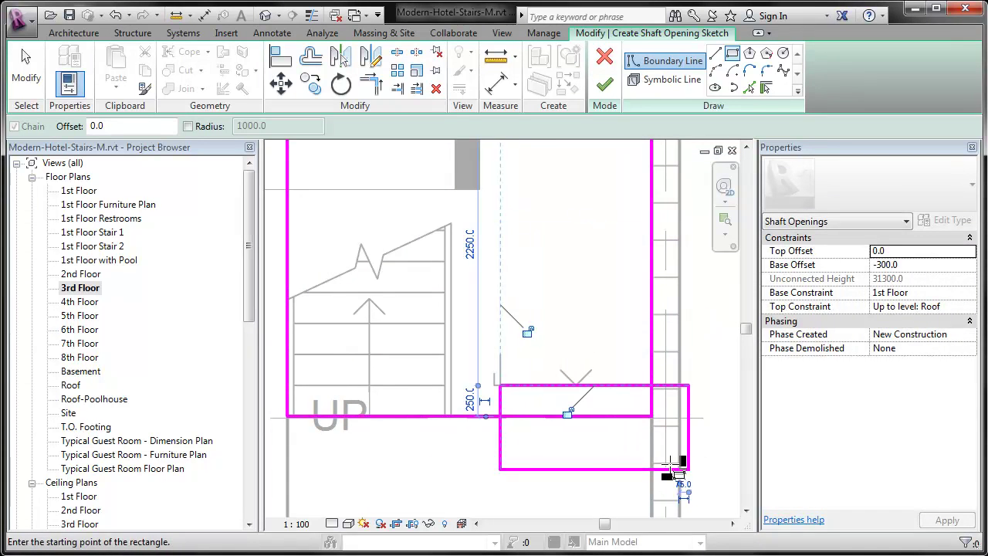
- Trim the two overlapping rectangles into one stepped shaft boundary around both flights and delete the leftover lines outside it
key(Escape)
click(502, 403)
click(615, 386)
click(652, 360)
key(Escape)
drag(710, 490, 628, 454)
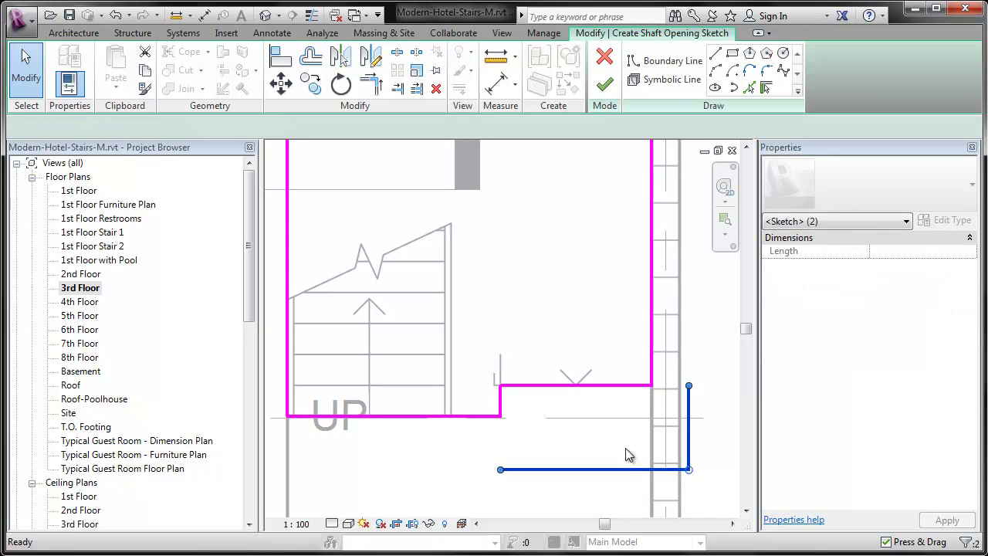
key(Delete)
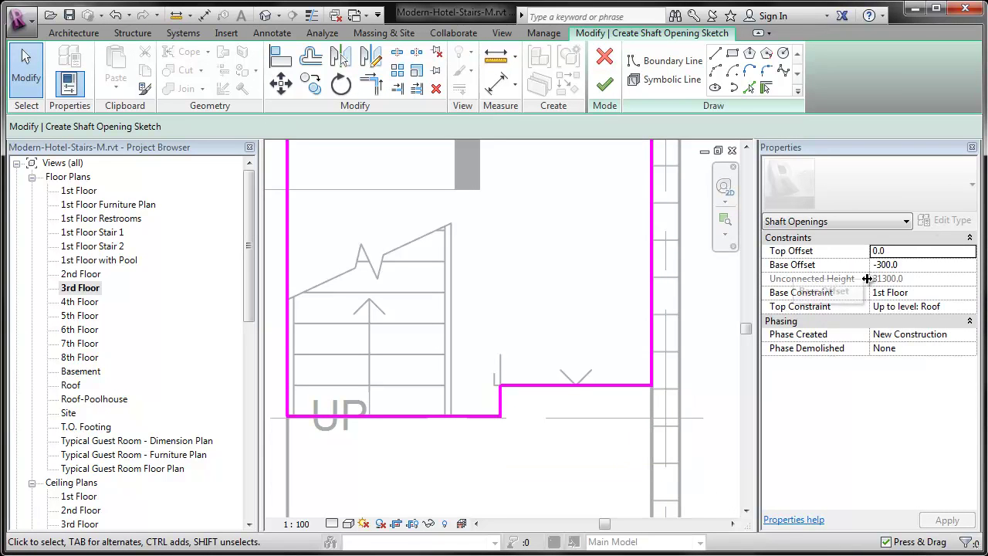
- Constrain the shaft from the 3rd Floor up to the 8th Floor with a -300 base offset and finish the opening
click(970, 293)
click(917, 349)
click(967, 306)
click(950, 371)
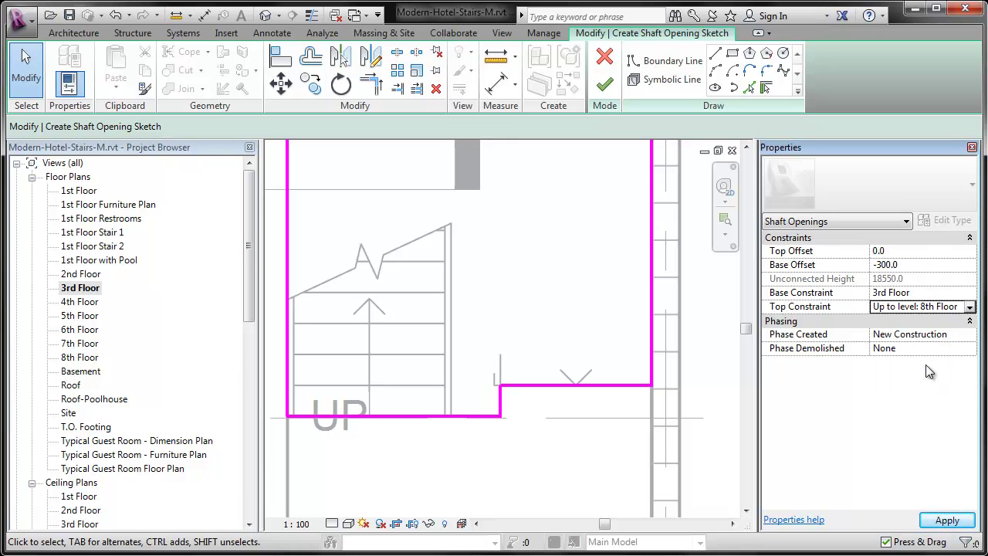
click(918, 266)
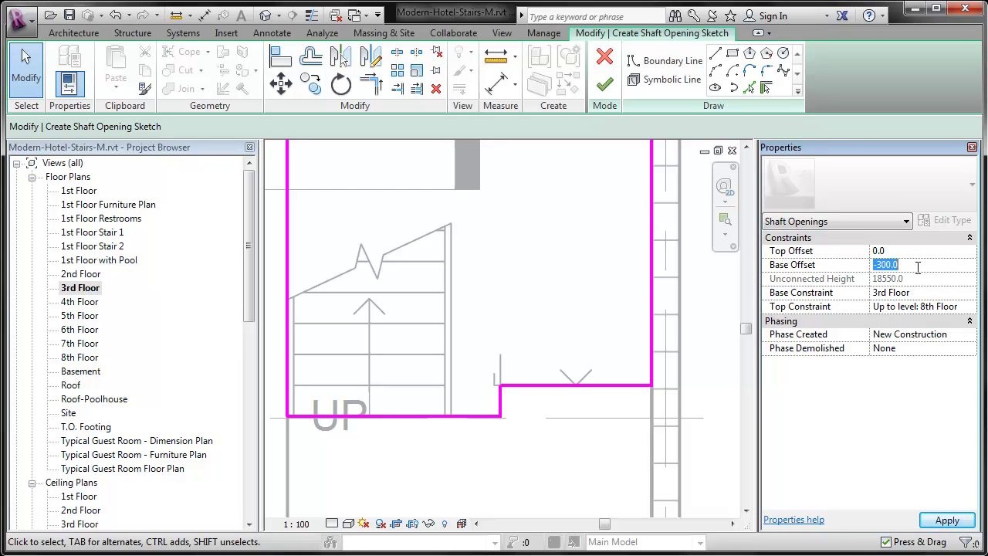
click(608, 91)
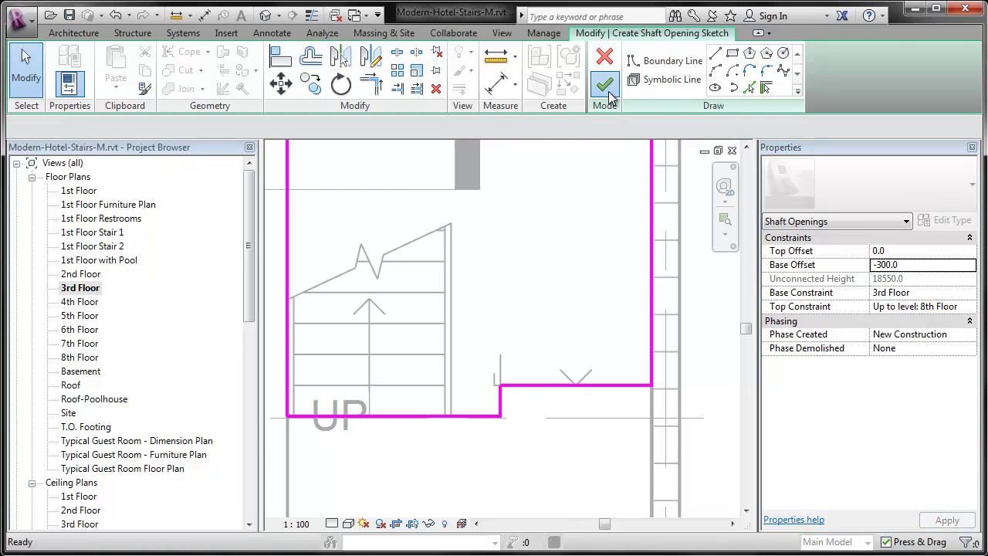
click(534, 477)
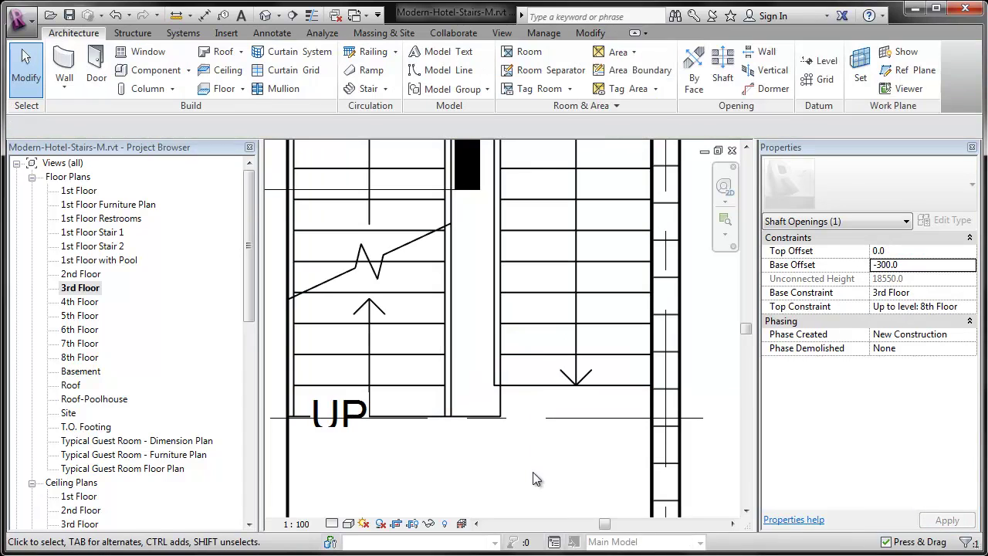
- Open the 6th Floor plan and display it in Consistent Colors to examine the shaft opening around the stair
double_click(80, 330)
click(348, 524)
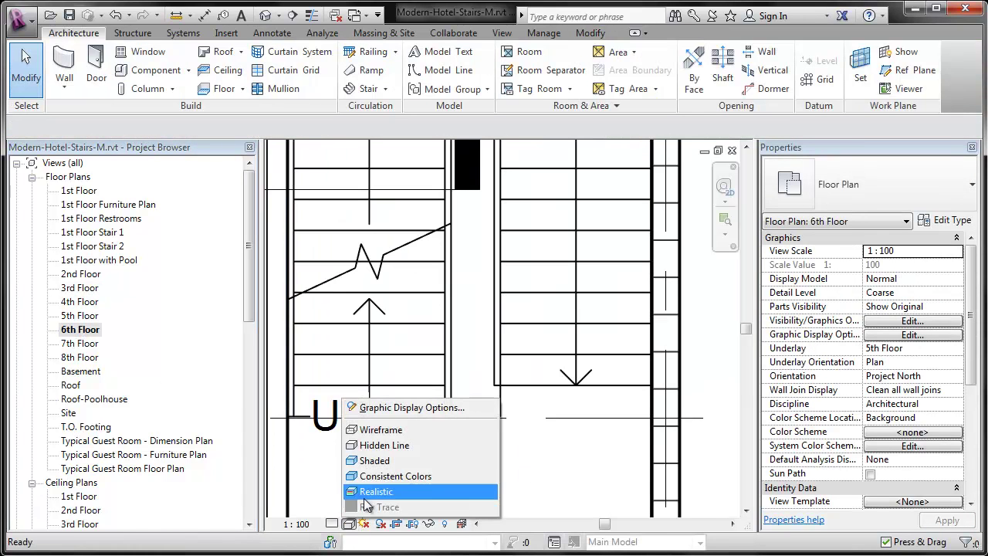
click(375, 474)
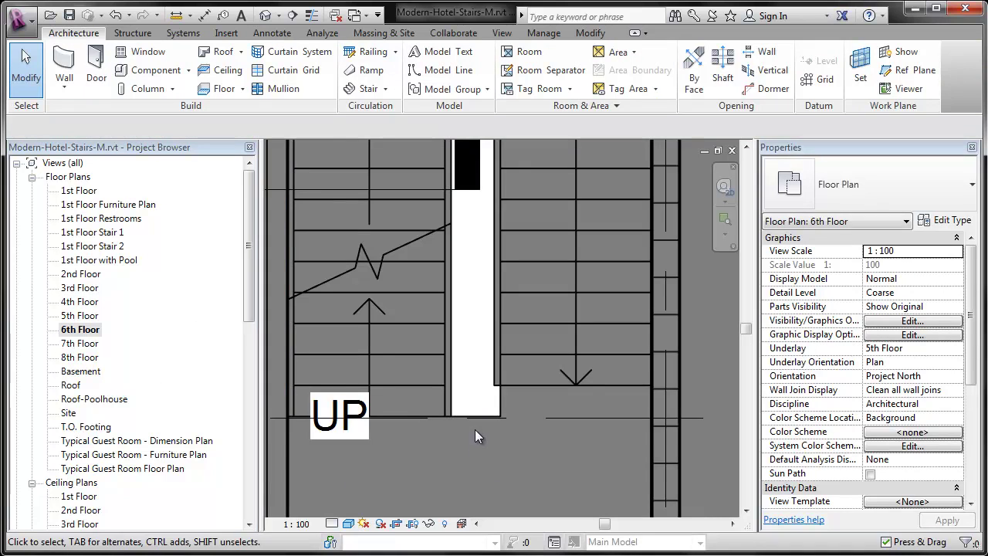
scroll(473, 436, down, 3)
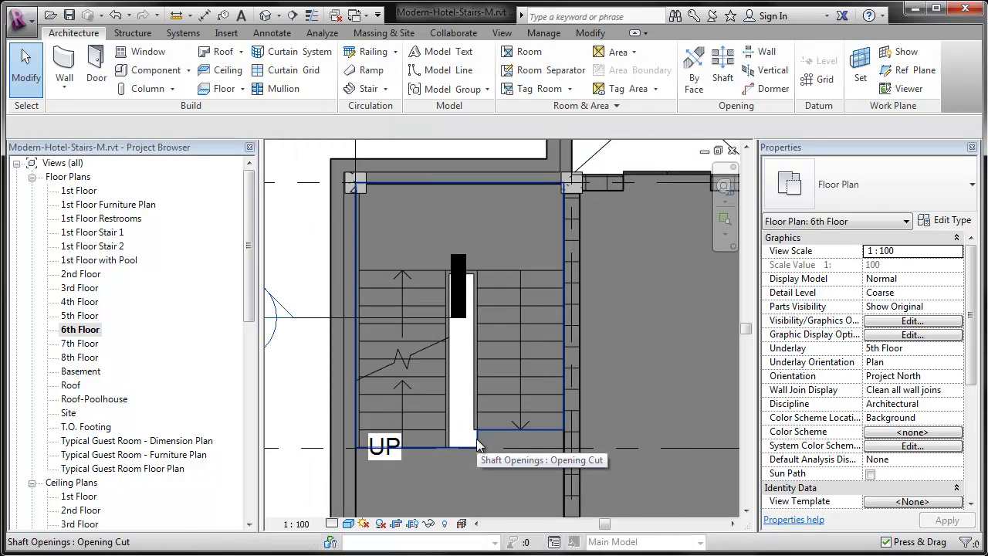
scroll(478, 438, up, 2)
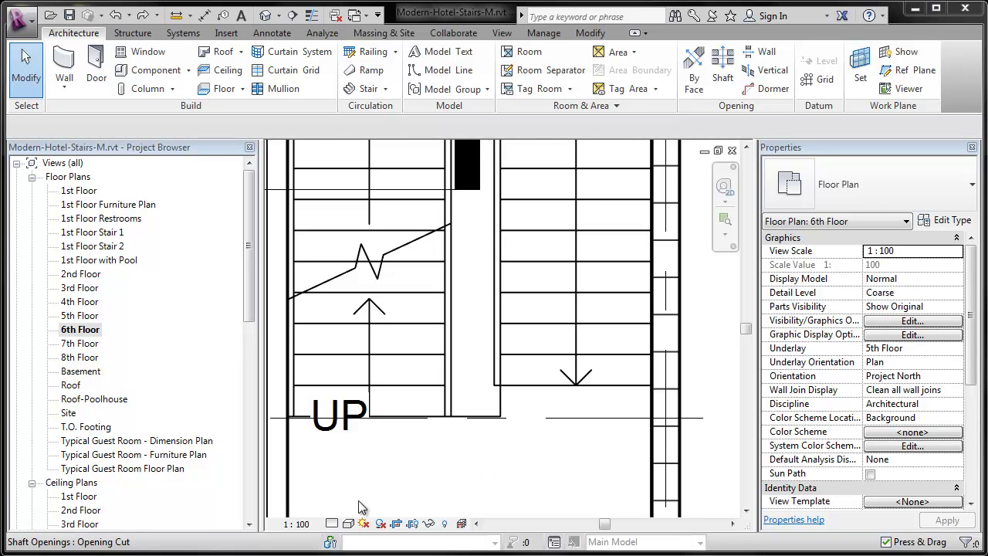
- In the 2nd Floor plan, start a sketched railing of type Hotel Stair and Balcony Handrails at the floor edge beside the curtain wall
double_click(80, 274)
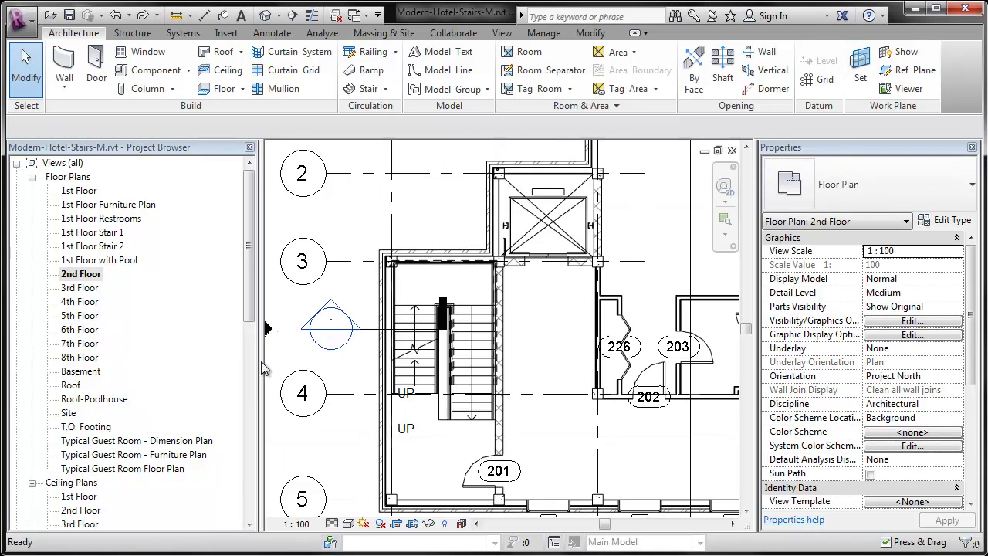
middle_drag(619, 443, 372, 318)
scroll(372, 318, down, 5)
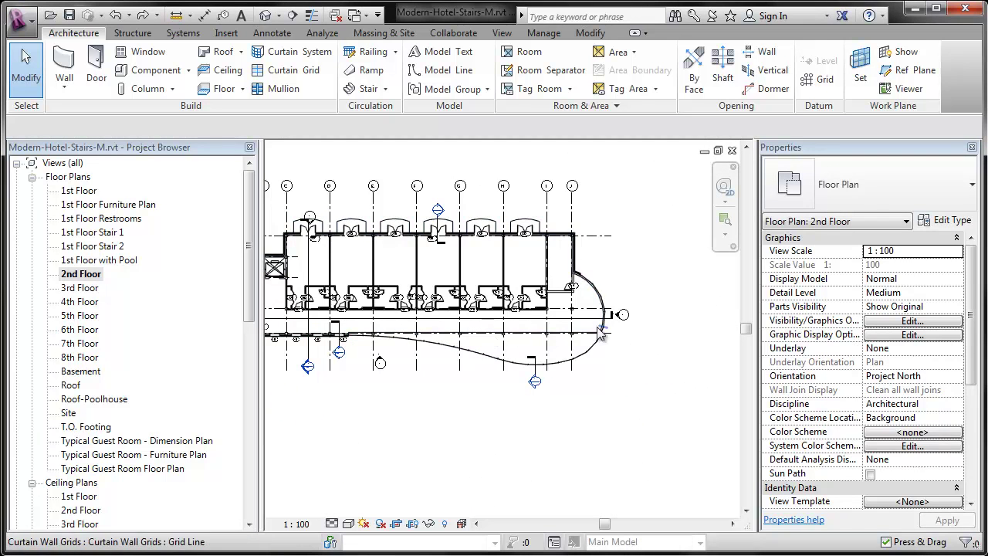
scroll(336, 334, up, 4)
scroll(337, 334, up, 3)
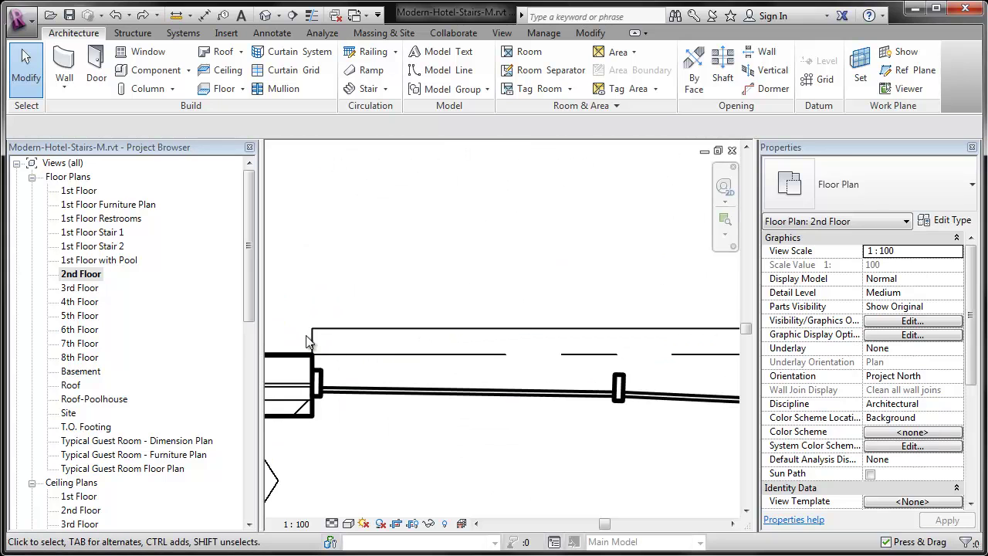
scroll(307, 342, up, 1)
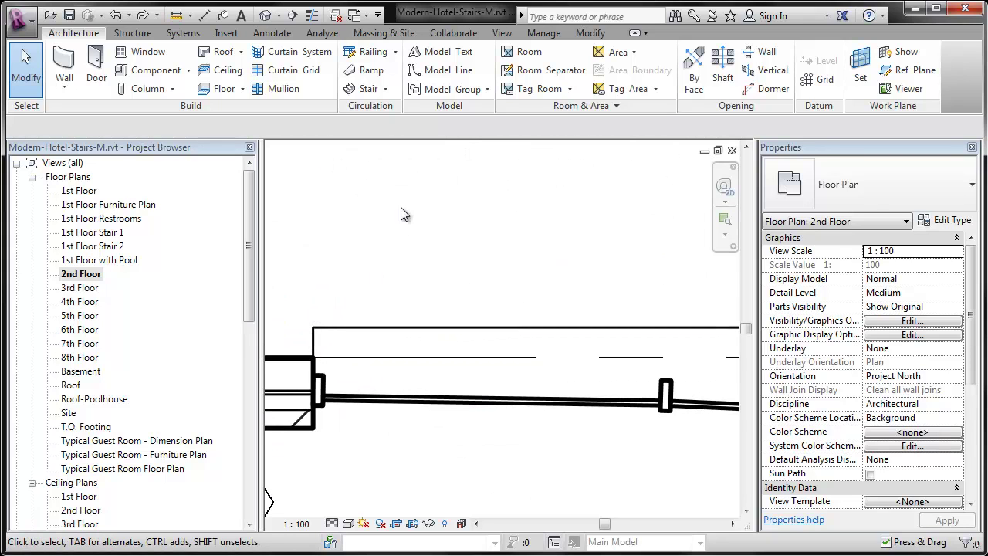
click(395, 53)
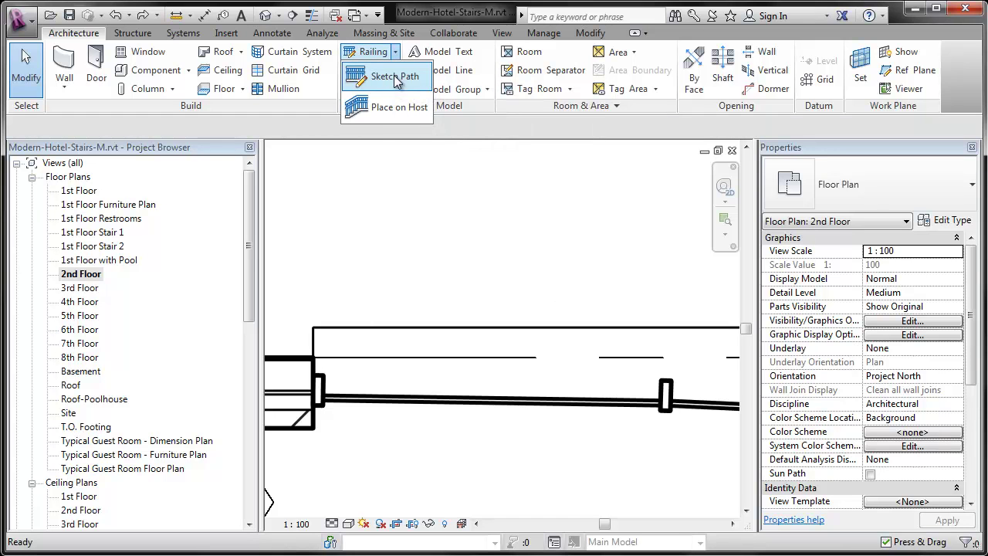
click(395, 77)
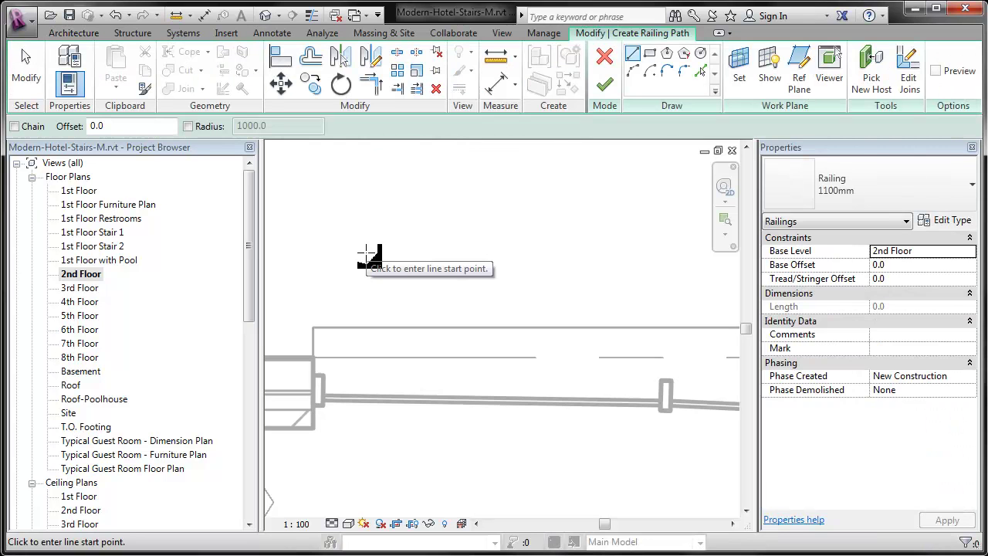
click(849, 193)
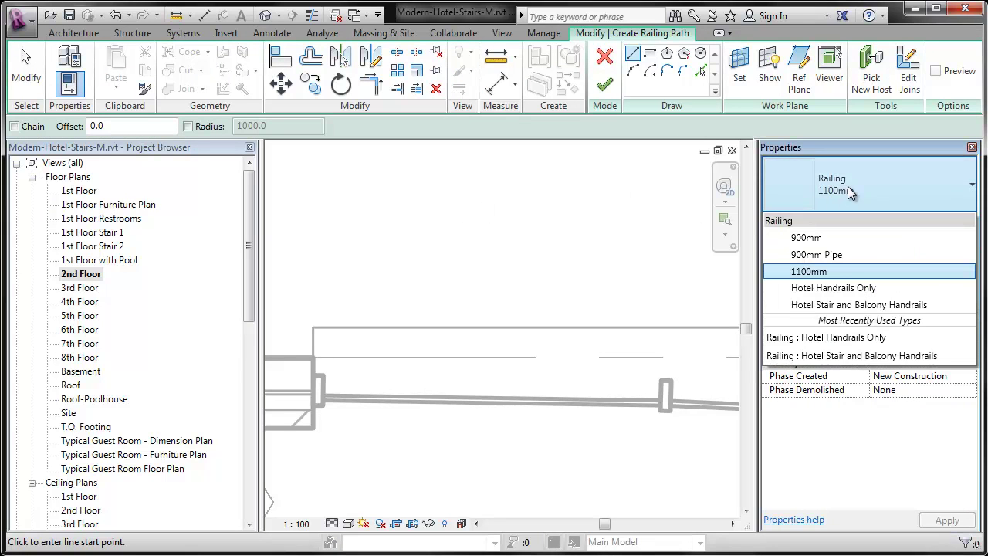
click(851, 306)
mouse_move(409, 229)
middle_down()
mouse_move(419, 243)
mouse_move(409, 238)
middle_up()
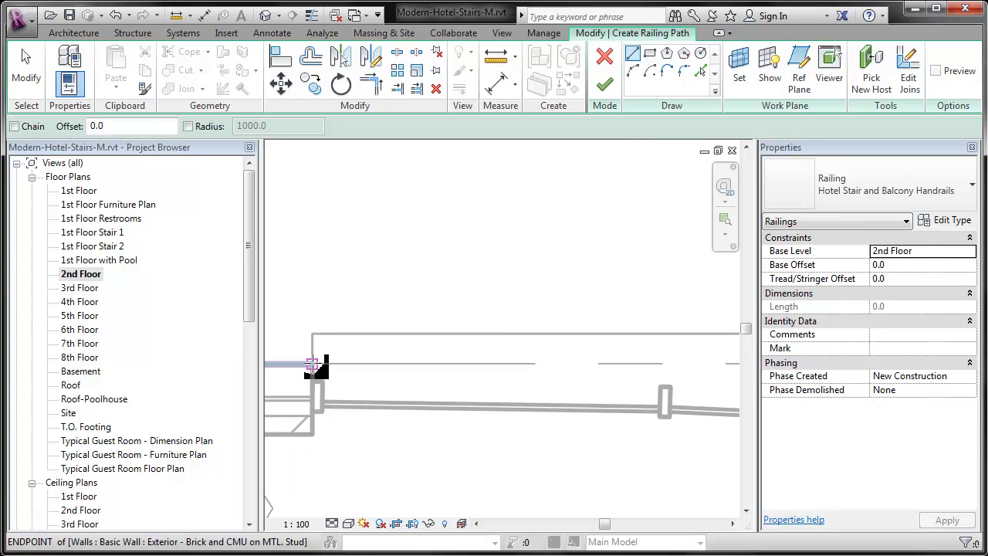
- Set the sketch offset to 75 mm and draw a short railing line from the brick wall's endpoint to the floor edge's corner
click(99, 125)
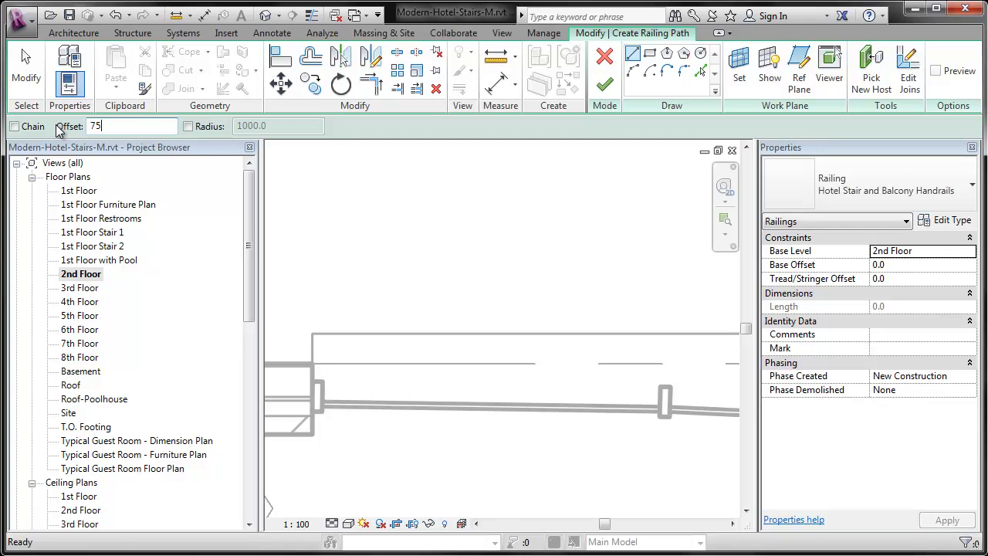
click(312, 363)
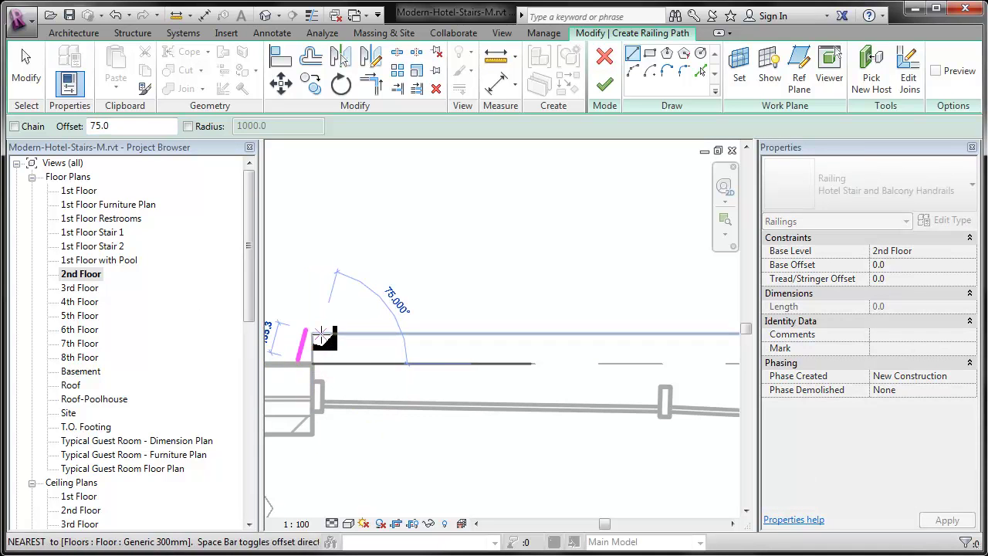
click(316, 335)
- Draw a railing line about 30128 mm long, offset inward along the straight floor edge to its endpoint at the curved curtain wall
scroll(323, 336, down, 4)
middle_drag(650, 343, 412, 351)
middle_drag(574, 348, 766, 344)
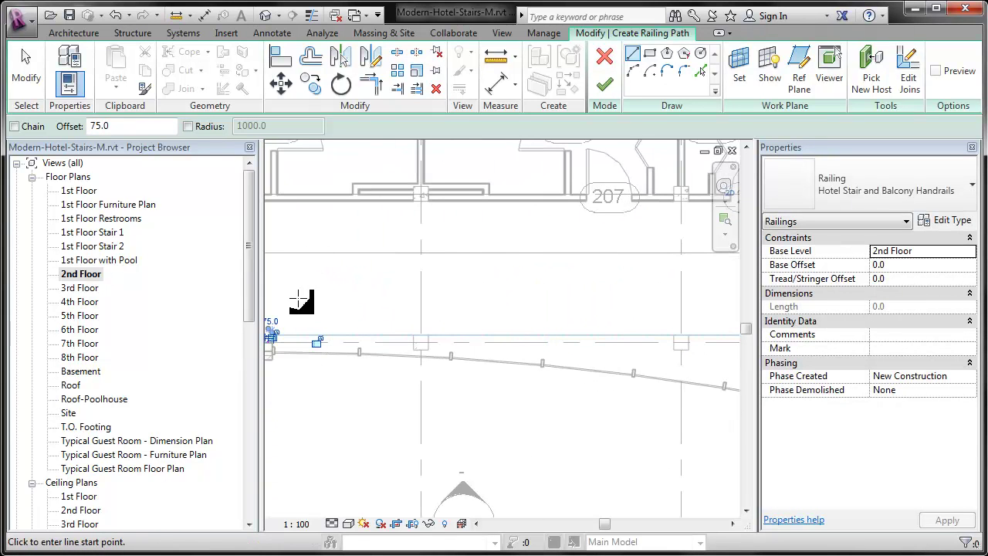
middle_drag(296, 297, 390, 297)
scroll(409, 334, down, 3)
middle_drag(434, 335, 535, 320)
scroll(668, 325, up, 5)
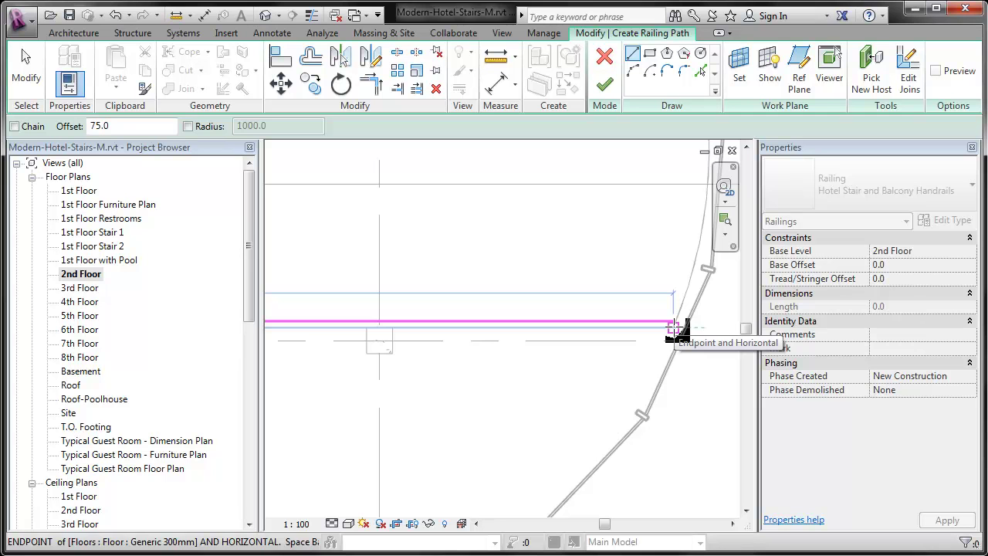
click(673, 323)
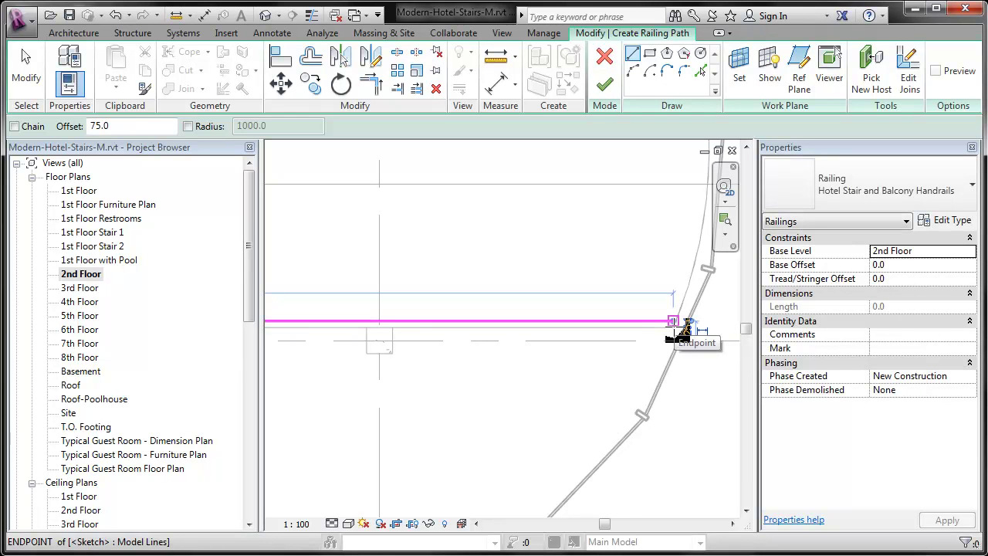
middle_drag(685, 327, 567, 421)
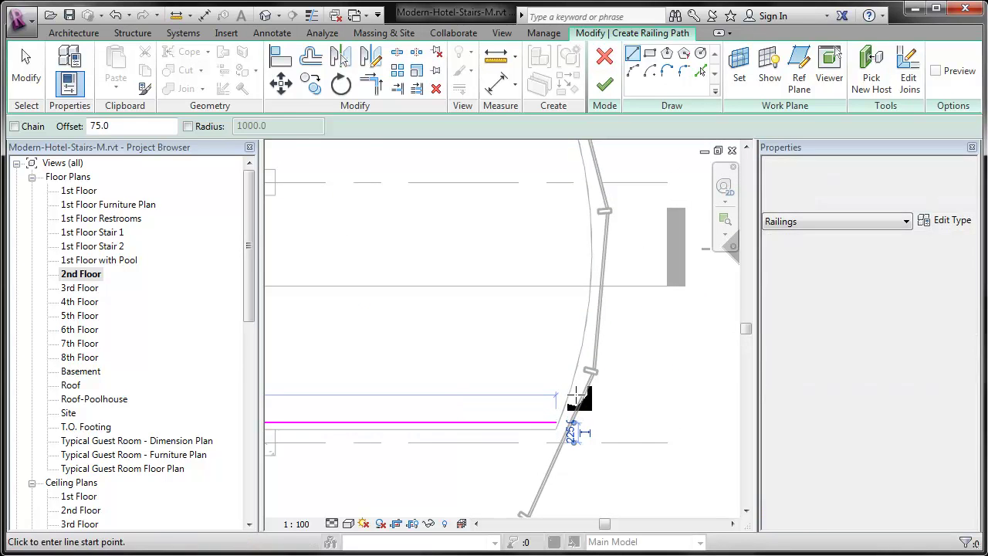
- Trim the short and long railing lines to a corner and finish the railing path
scroll(667, 379, down, 5)
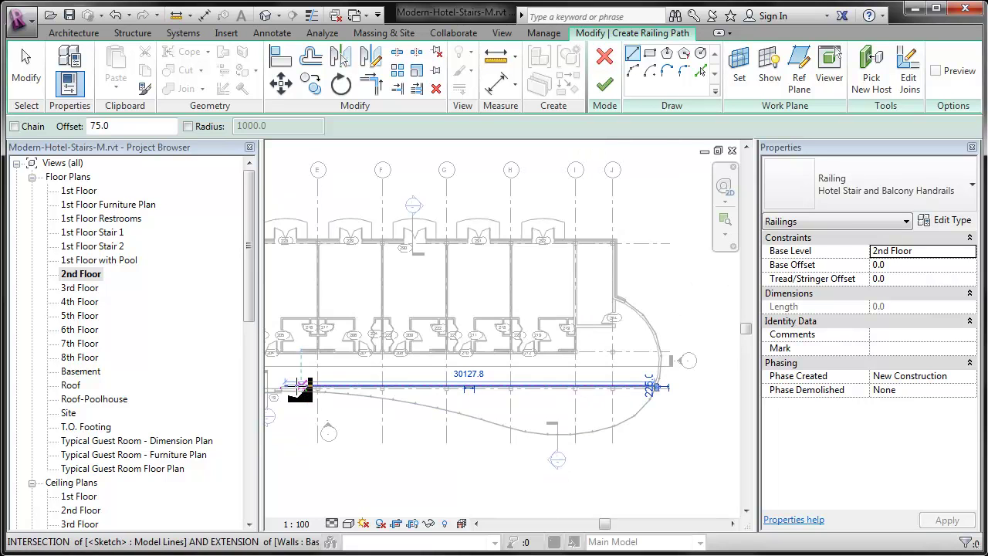
scroll(312, 382, up, 6)
key(t)
key(r)
click(367, 331)
click(467, 291)
scroll(282, 367, down, 3)
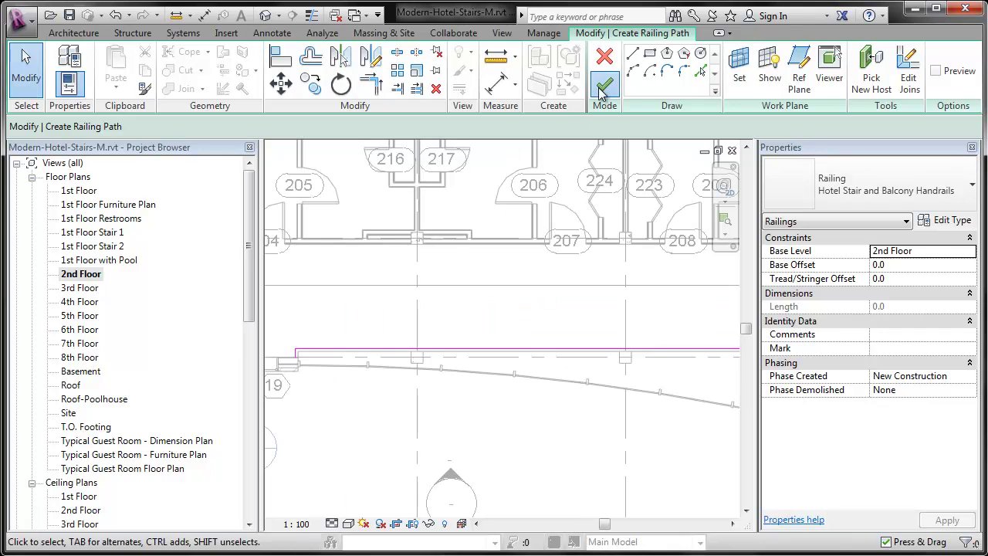
click(604, 83)
- Select the new railing to check its corner at the wall, and examine it through the curtain wall in the 3D view
click(296, 349)
scroll(296, 349, up, 3)
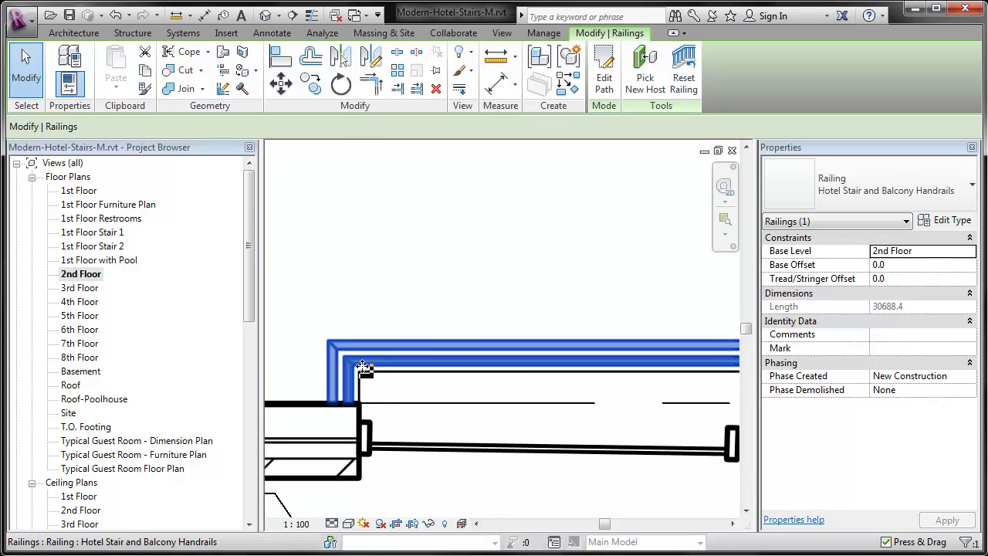
click(265, 16)
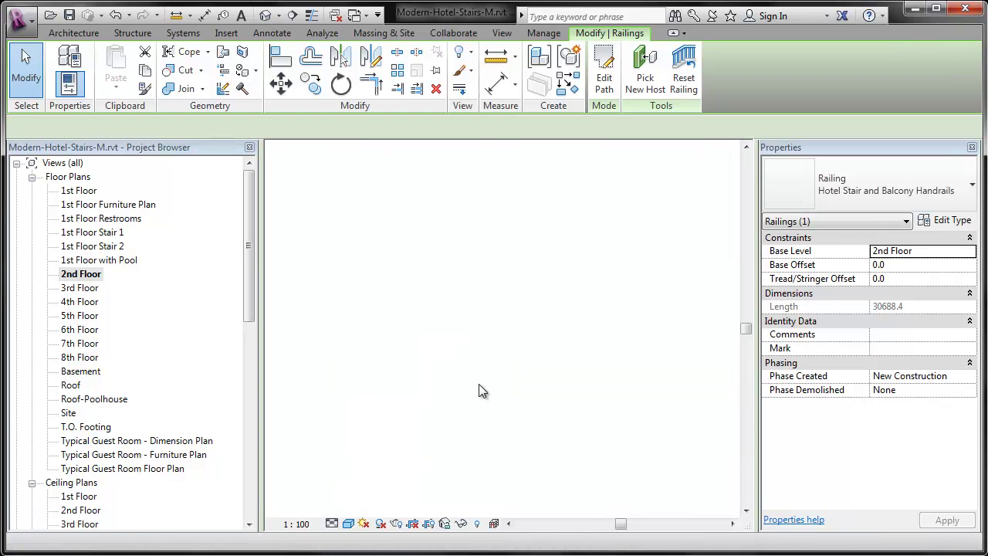
shift+middle_drag(474, 397, 618, 375)
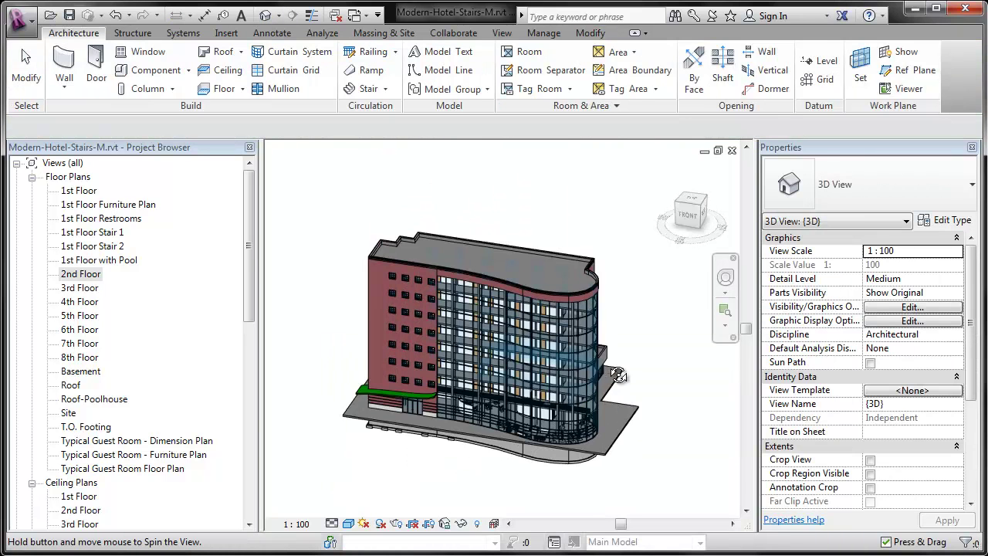
scroll(354, 353, up, 10)
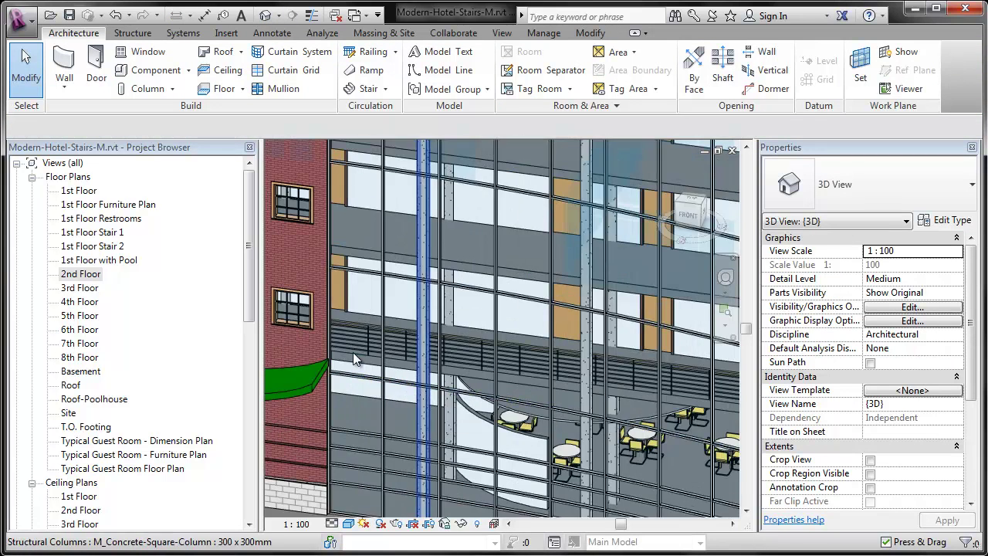
scroll(354, 352, up, 4)
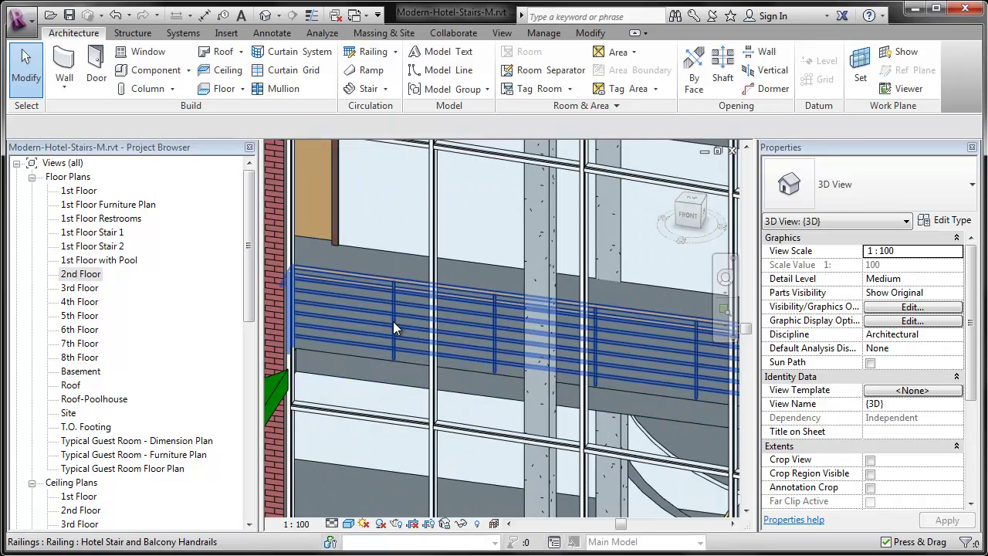
- On the 2nd Floor plan, sketch a railing path by picking the balcony's two side edges and curved front edge outside door 227, offset 75 mm inward
key(ctrl+Tab)
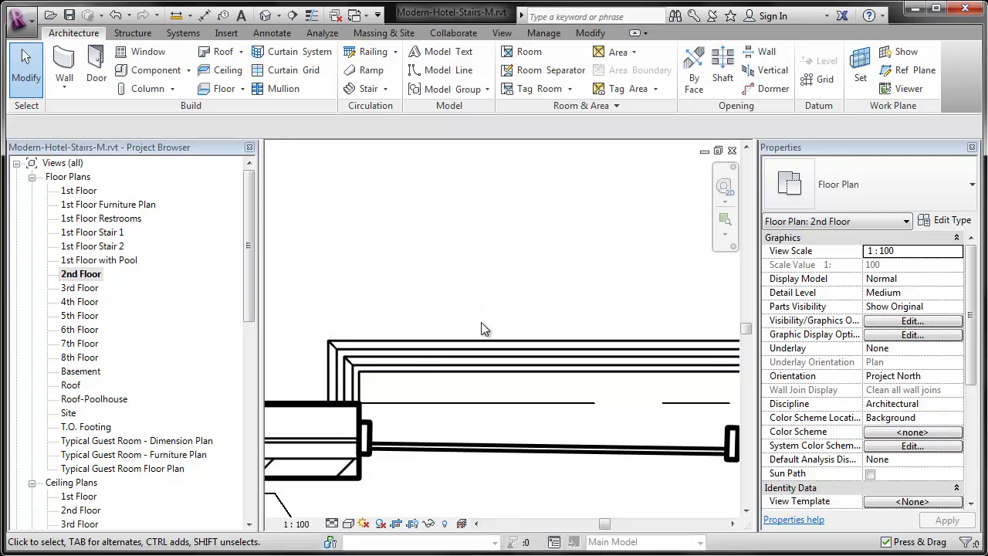
scroll(485, 419, down, 8)
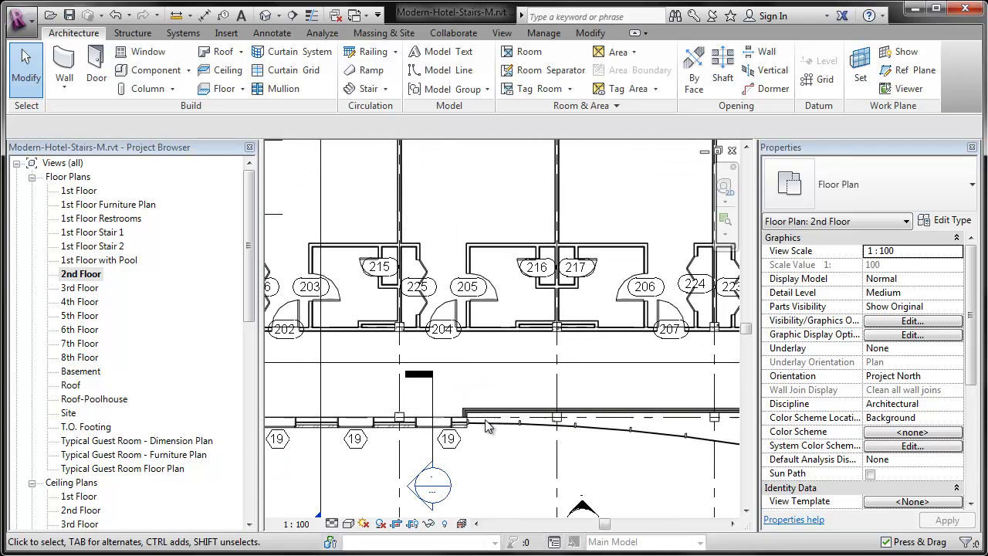
scroll(365, 190, up, 10)
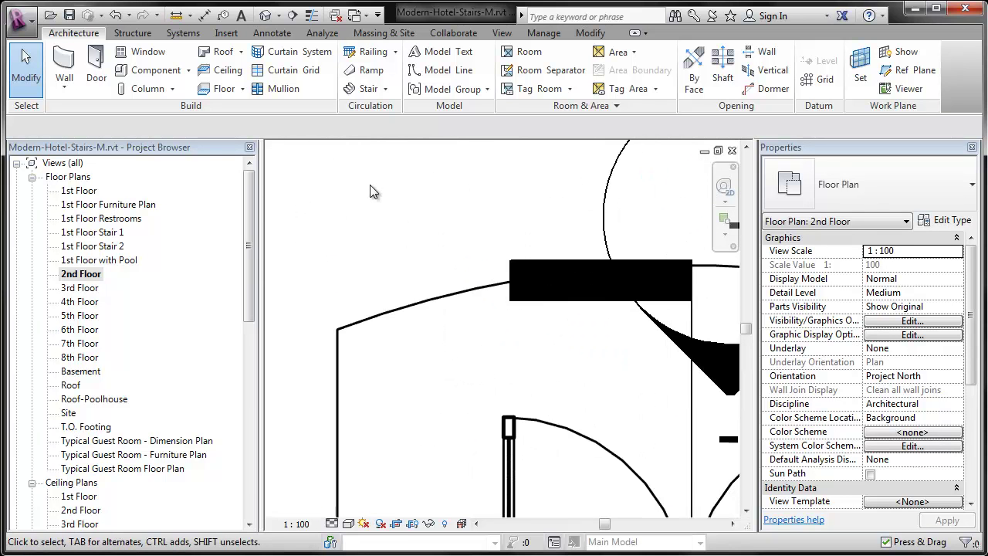
scroll(340, 186, down, 3)
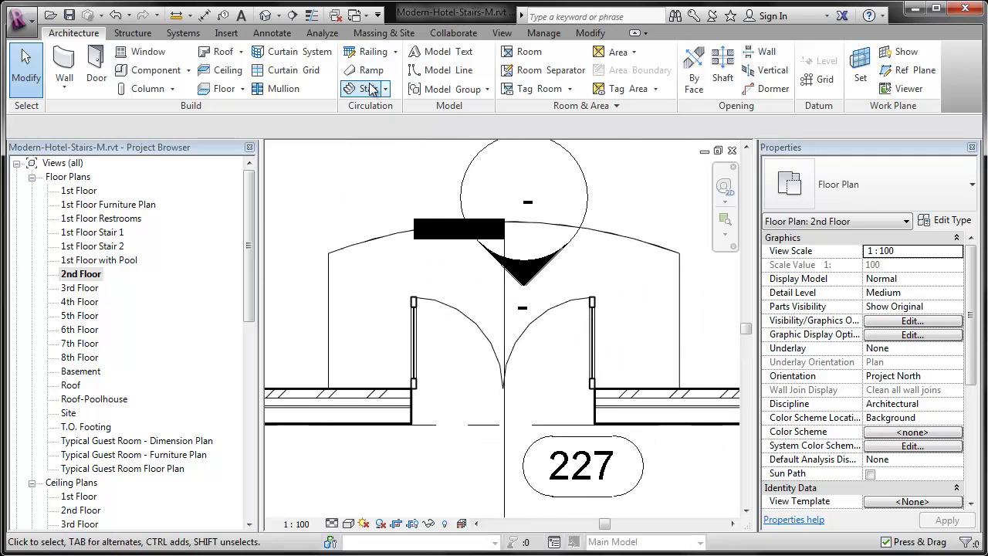
click(394, 51)
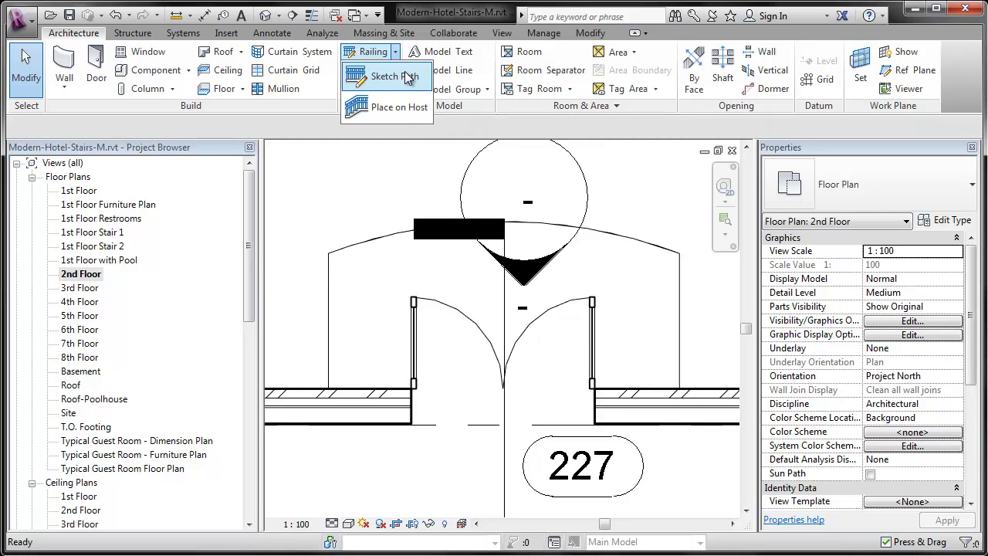
click(406, 77)
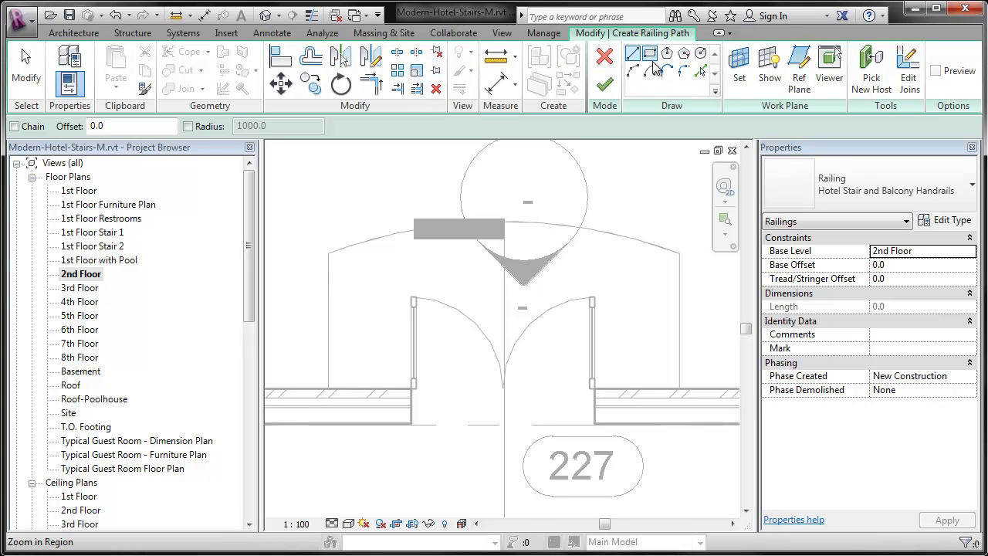
click(704, 76)
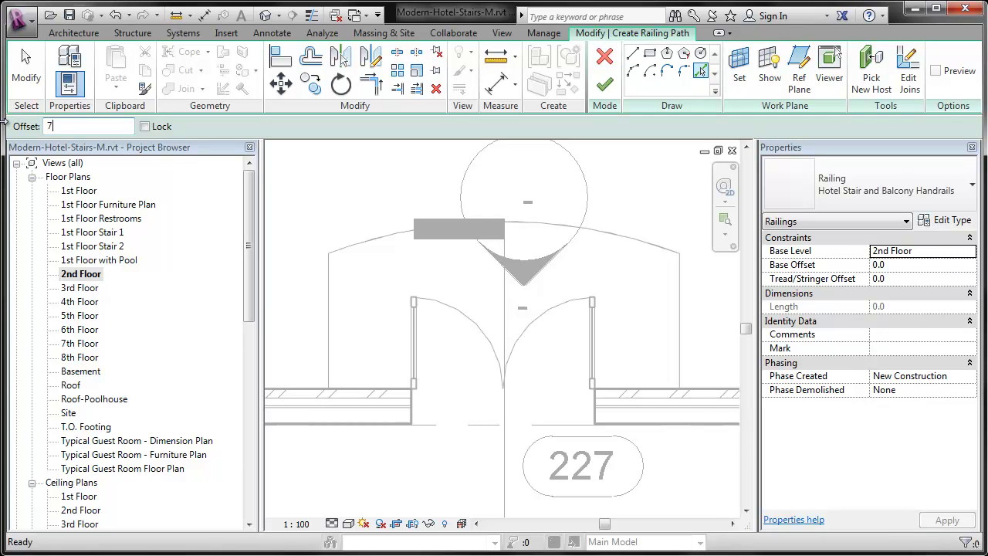
text(75)
click(329, 334)
click(346, 246)
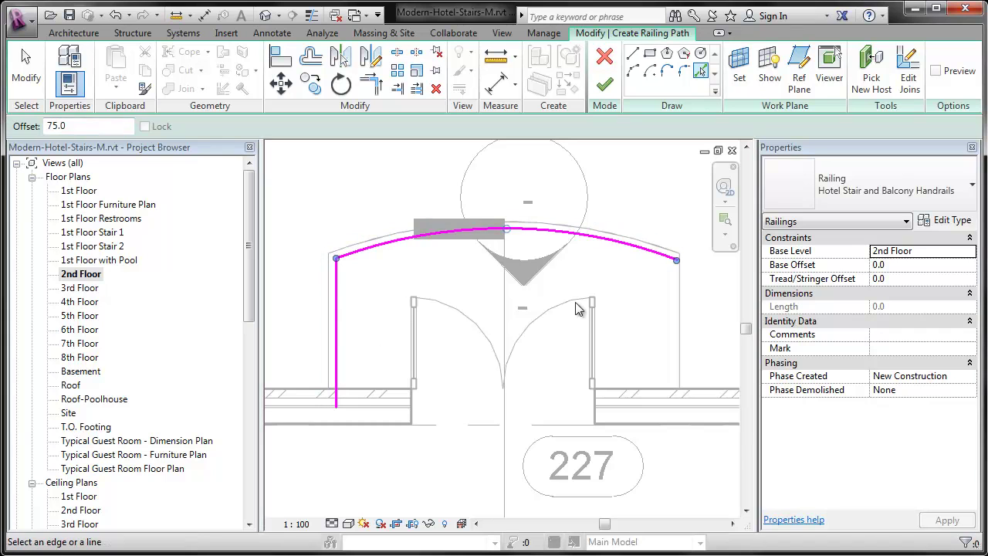
click(676, 314)
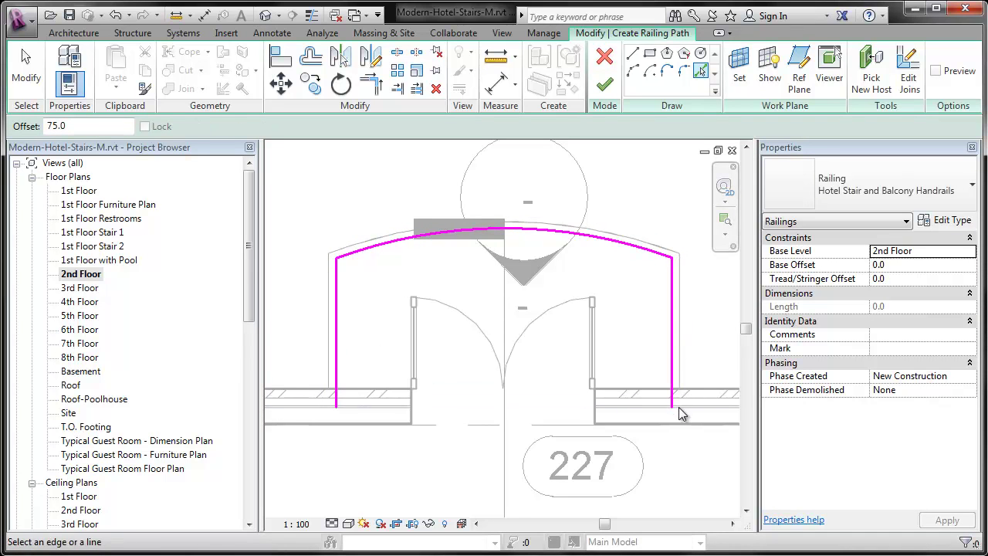
- Shorten both side lines of the balcony railing path to the exterior wall face and finish the railing
key(Escape)
click(671, 390)
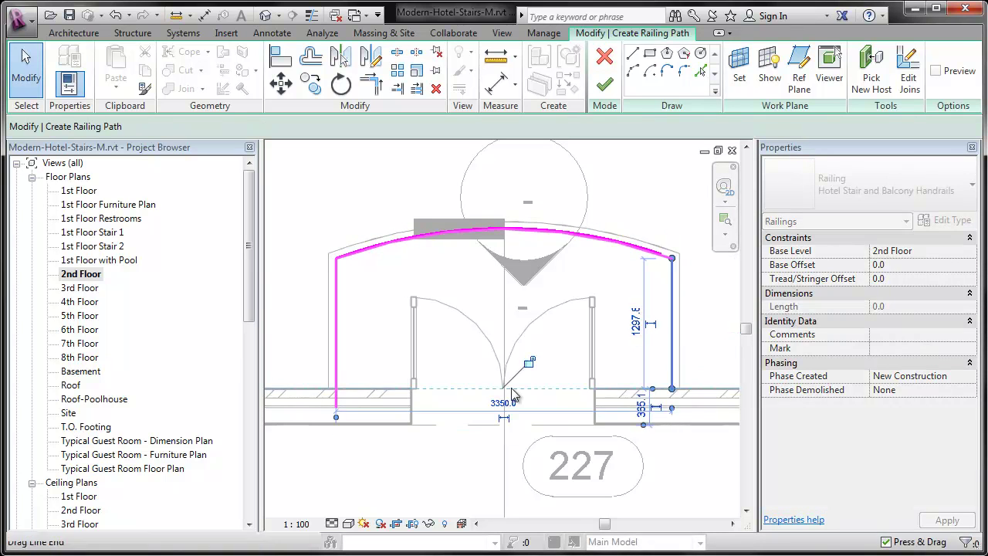
click(335, 403)
drag(336, 417, 338, 388)
key(Escape)
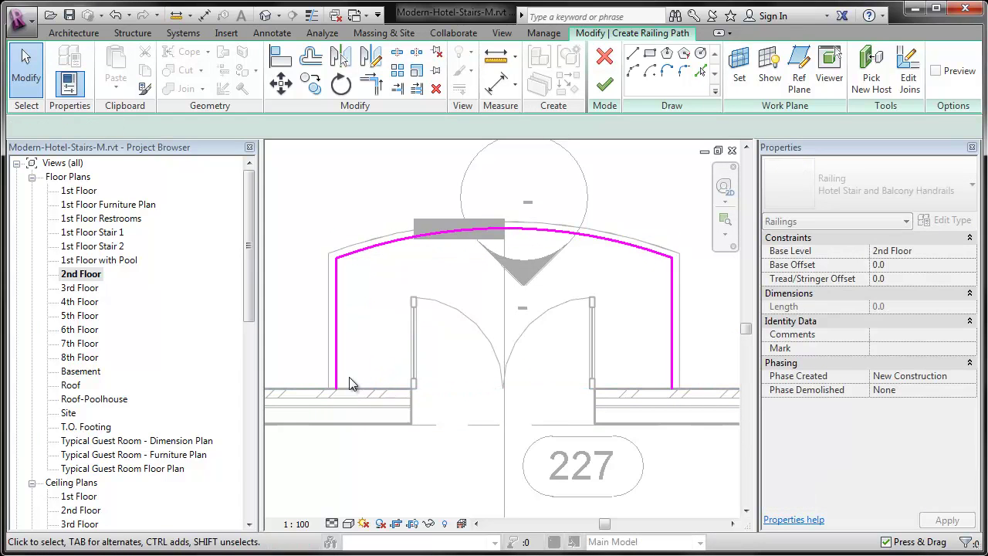
click(604, 84)
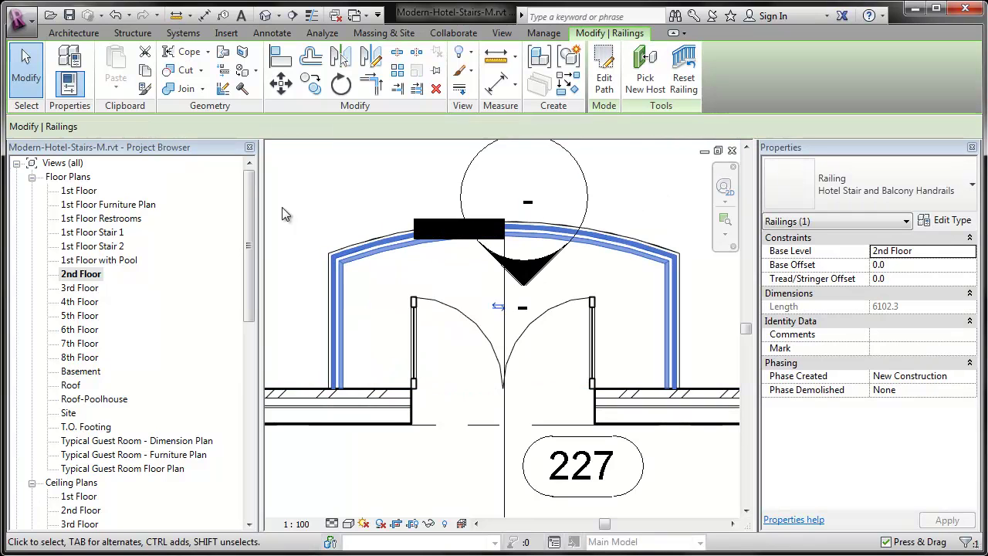
- Copy the balcony railing with multiple copies onto the matching corner points of the other five balconies, through the one at door 232
key(c)
key(o)
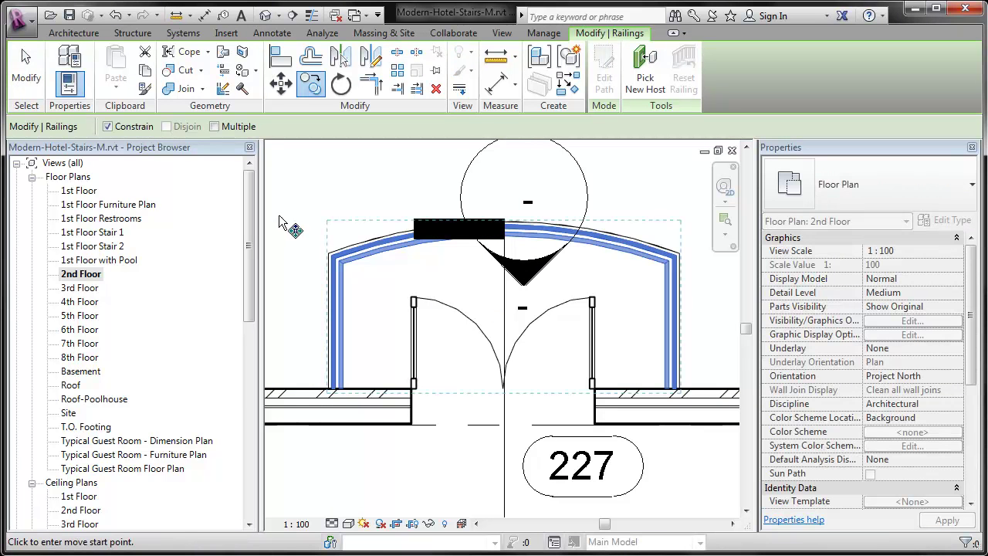
click(328, 257)
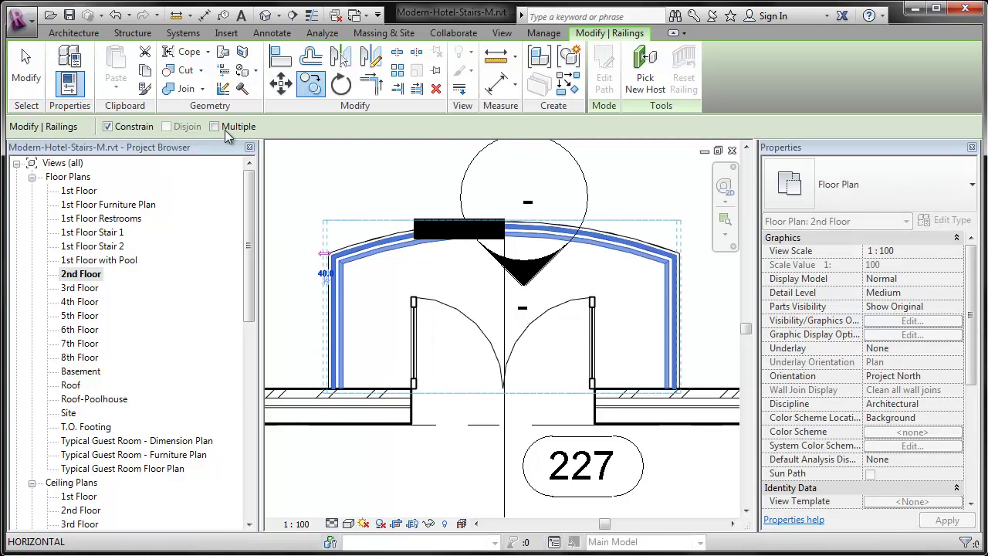
middle_drag(621, 250, 315, 238)
click(547, 242)
scroll(342, 257, down, 5)
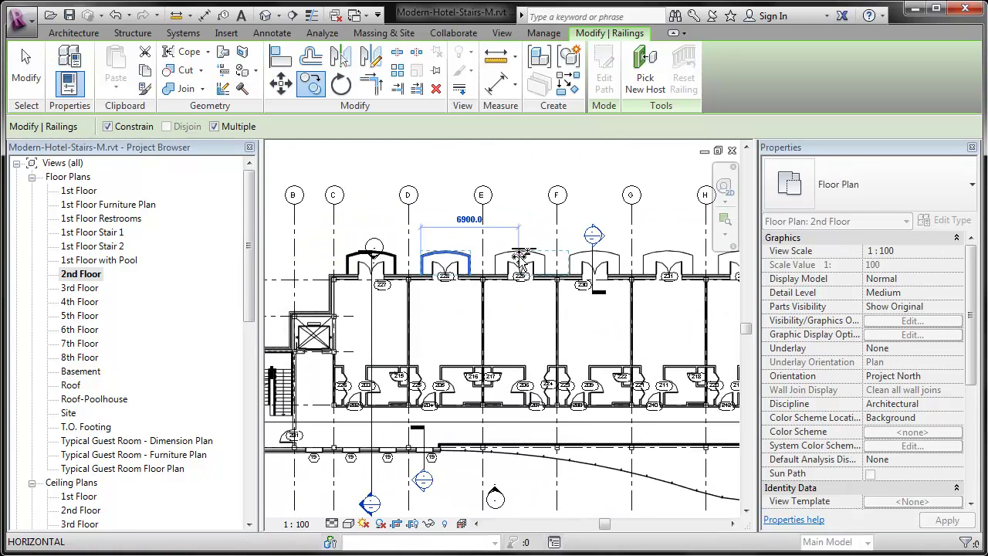
click(559, 259)
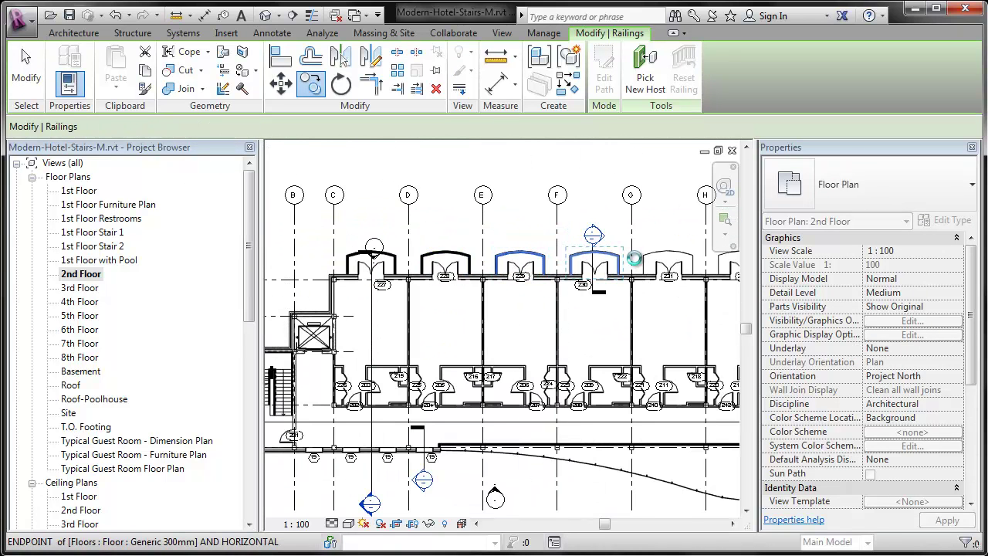
middle_drag(643, 259, 378, 255)
click(380, 257)
key(Escape)
key(Escape)
- Select the copied railing at door 232 to check its fit on the balcony edge
scroll(383, 256, up, 5)
click(385, 256)
scroll(628, 261, down, 2)
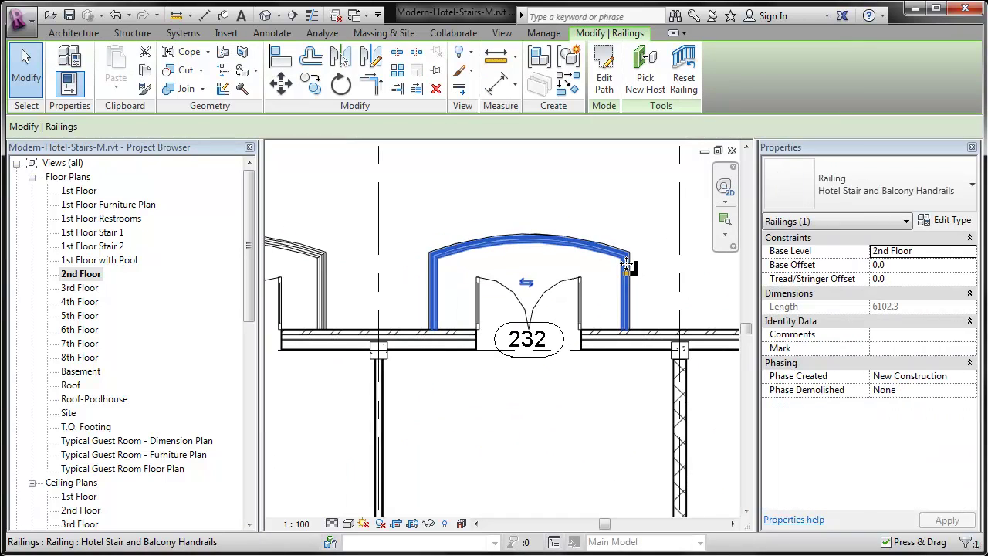
key(Escape)
scroll(627, 266, down, 4)
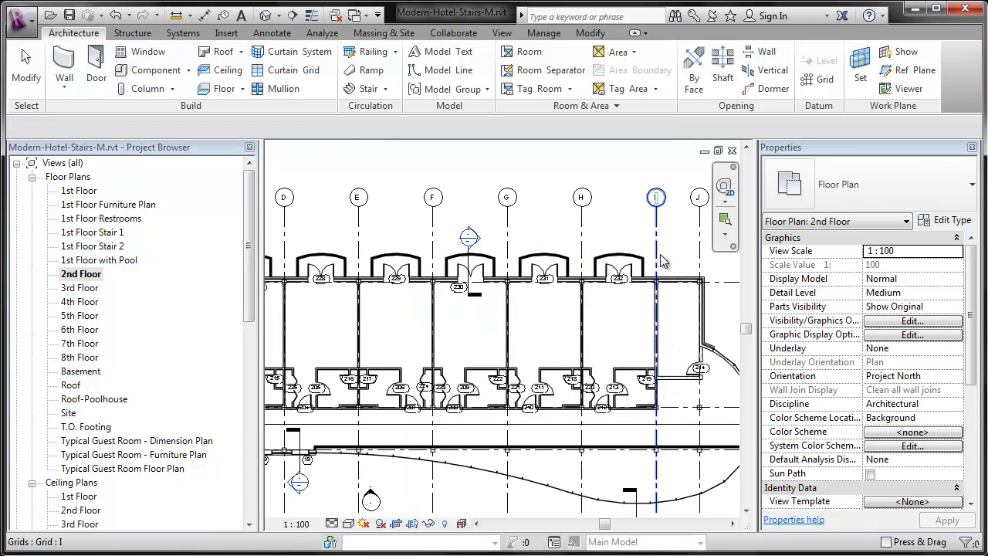
- Select the long floor-edge railing and the balcony area elements together, and filter the selection down to only Railings
drag(593, 386, 587, 372)
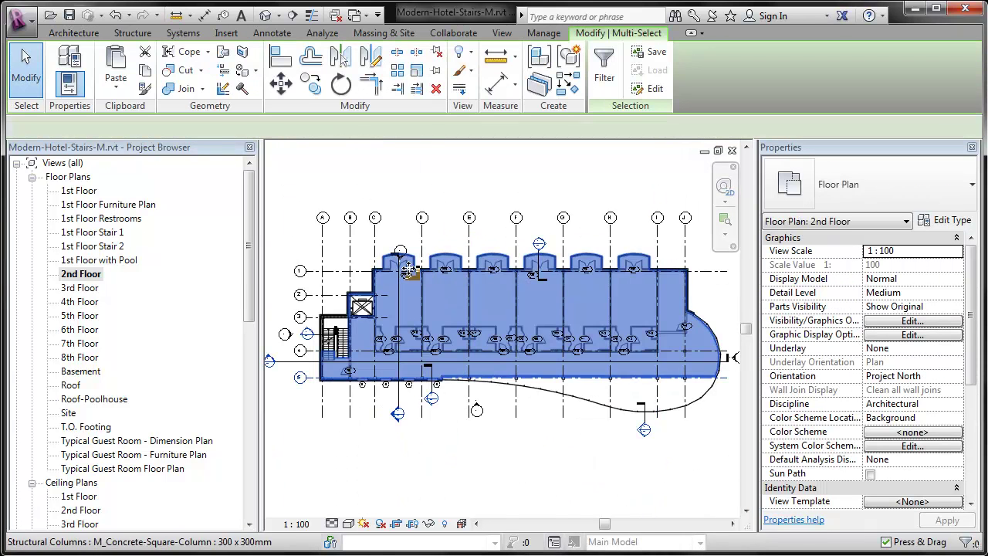
ctrl+drag(365, 246, 708, 310)
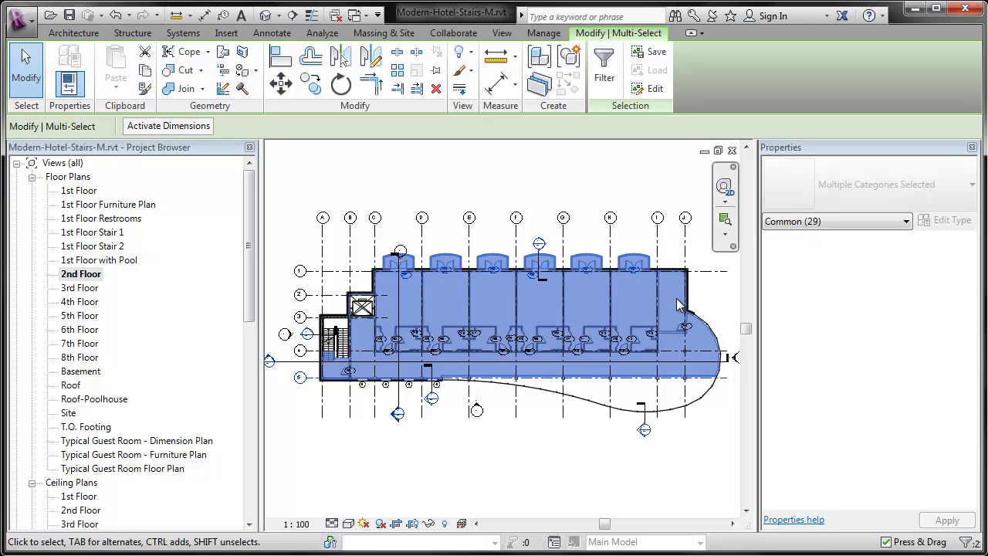
click(605, 70)
click(600, 210)
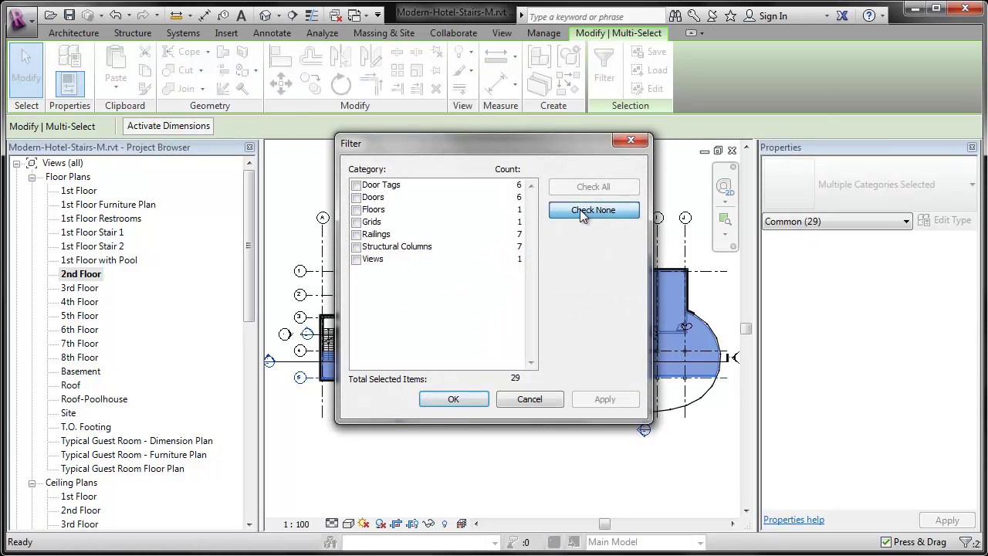
click(356, 234)
click(451, 399)
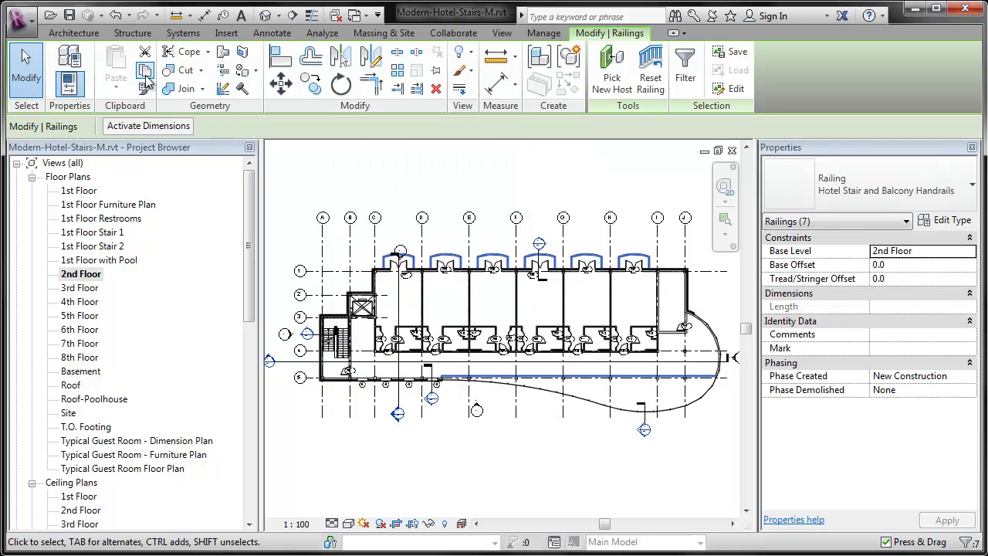
- Copy the selected railings to the clipboard and paste them aligned to the levels 3rd Floor through 8th Floor
click(145, 76)
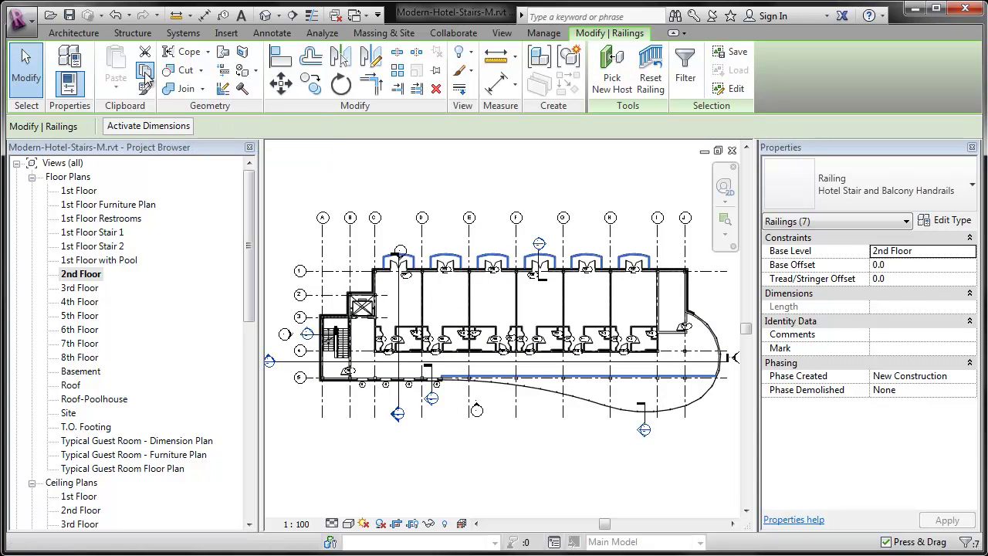
click(115, 90)
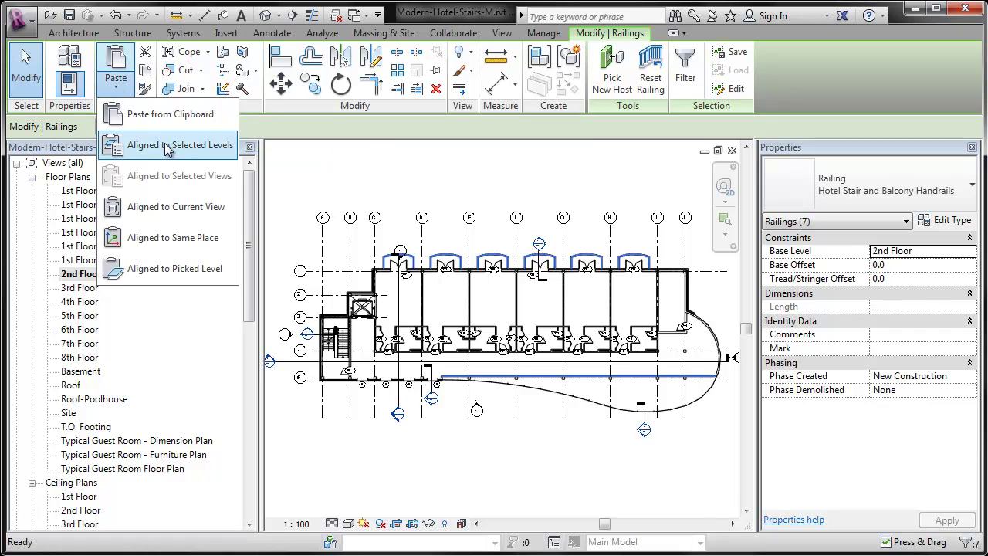
click(168, 145)
click(427, 204)
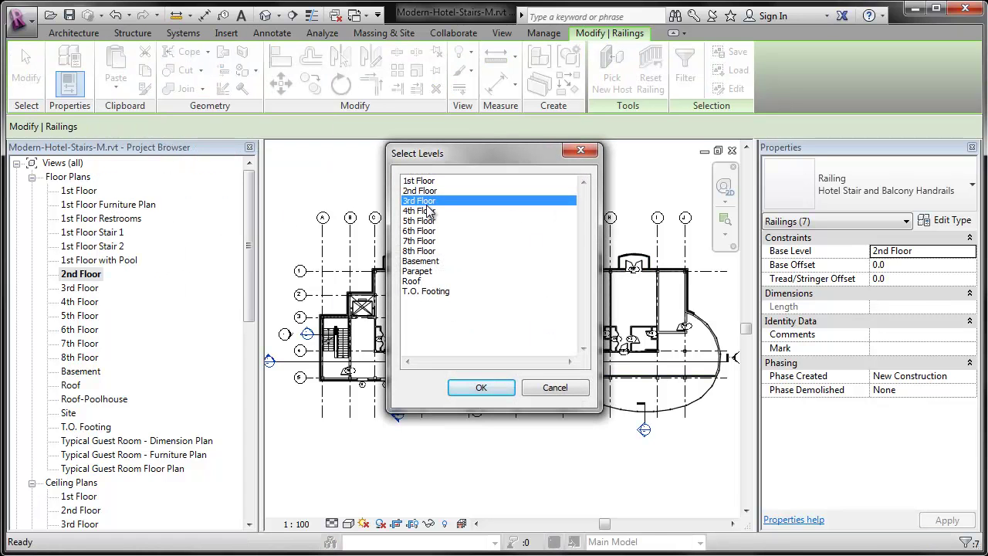
shift+click(425, 251)
click(479, 389)
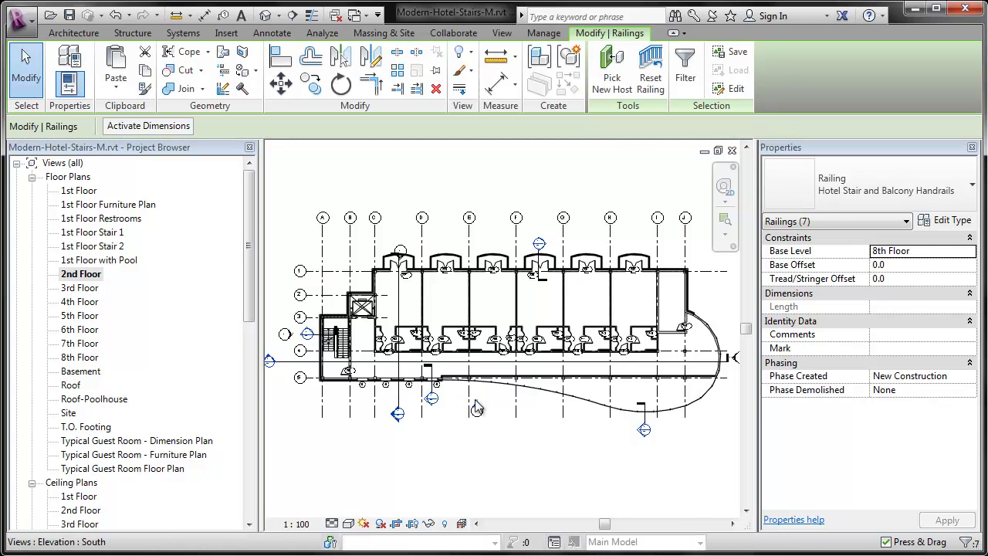
- Examine the pasted railings in the 3D view, behind the front curtain wall and on the balconies at the building's back
click(264, 16)
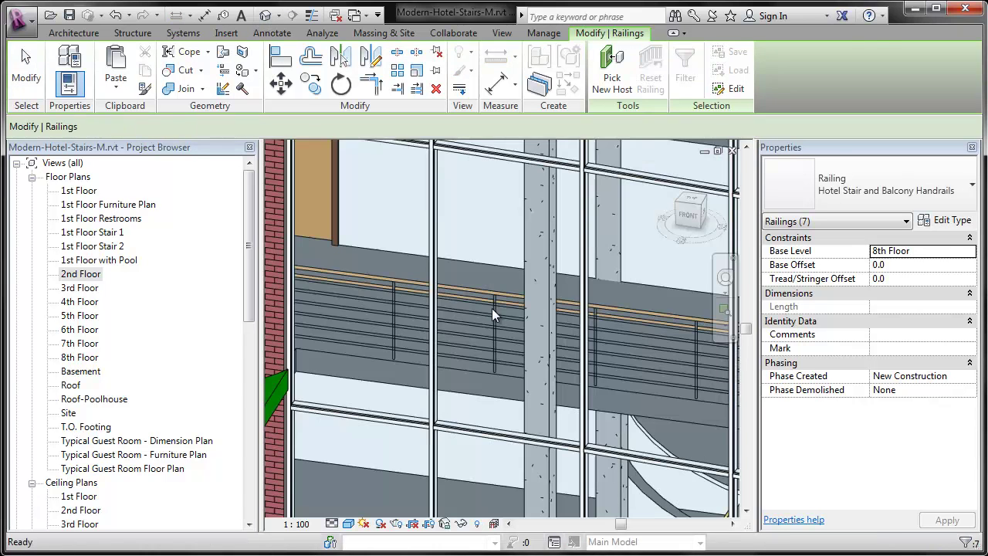
scroll(490, 429, down, 4)
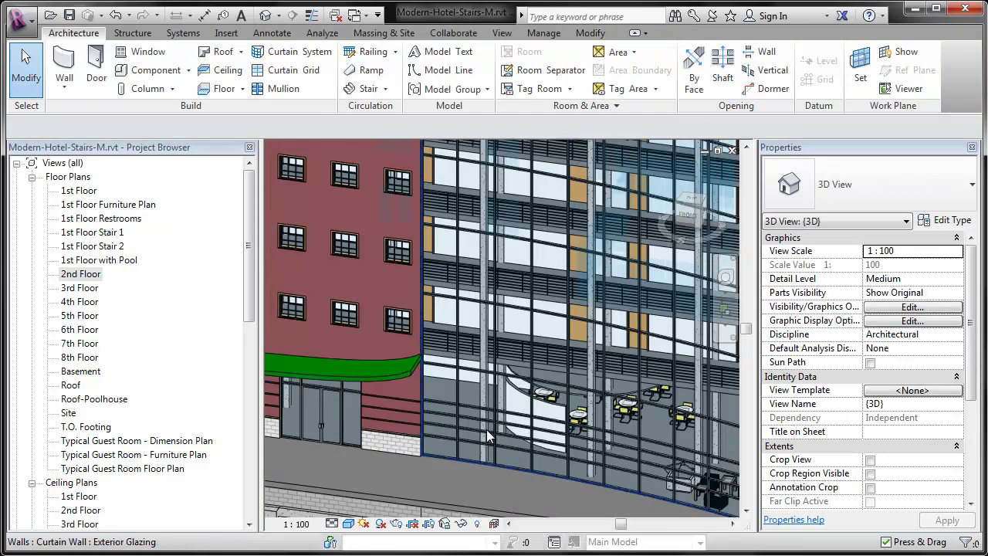
scroll(389, 437, down, 1)
scroll(482, 401, down, 2)
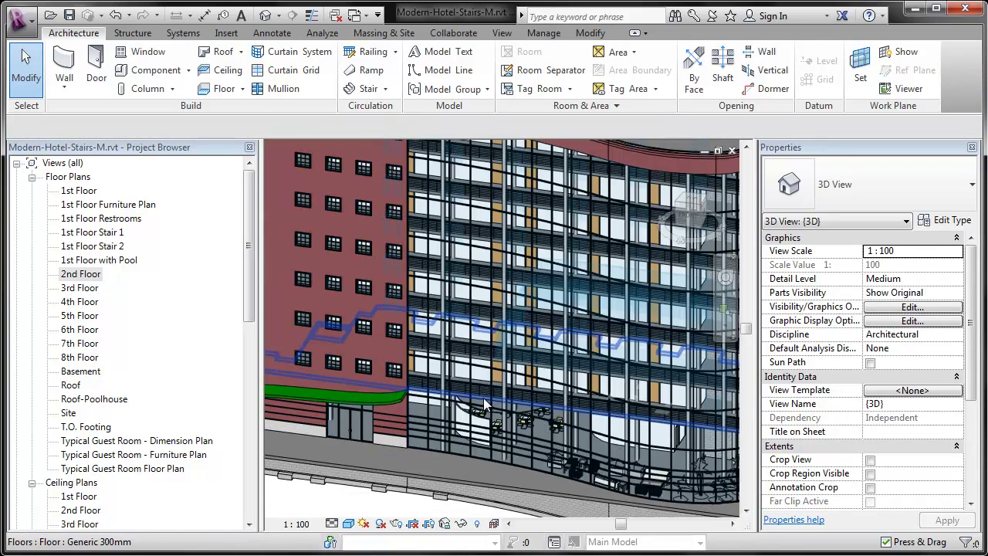
scroll(394, 417, down, 1)
scroll(397, 426, down, 2)
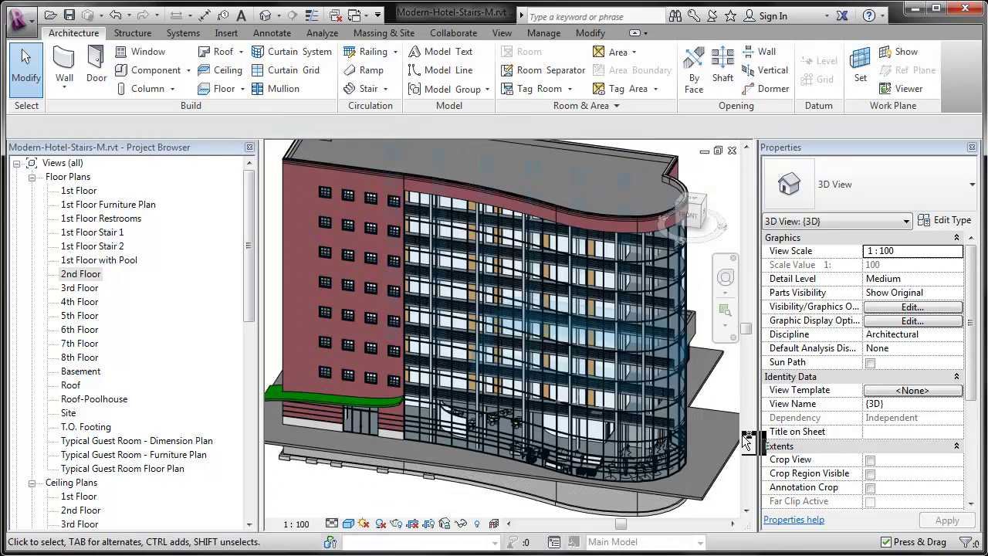
shift+middle_drag(397, 427, 409, 449)
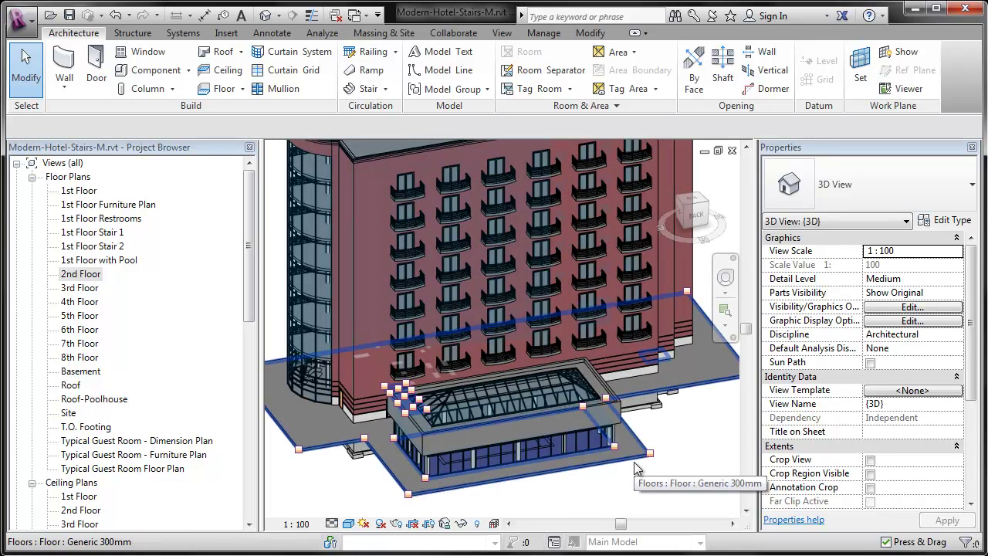